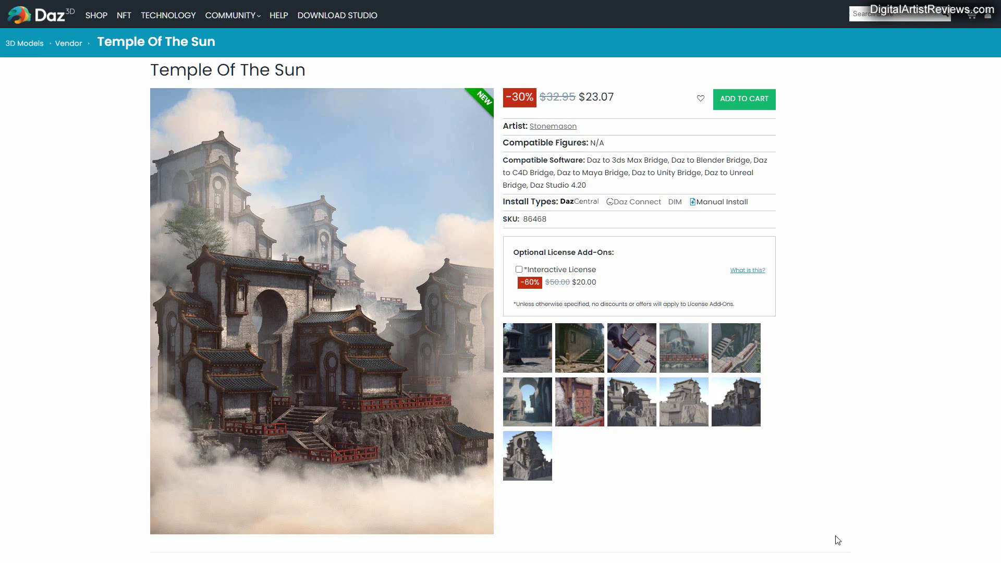
# View several enlarged preview images of the Temple Of The Sun product, including its untextured building renders
pyautogui.click(527, 458)
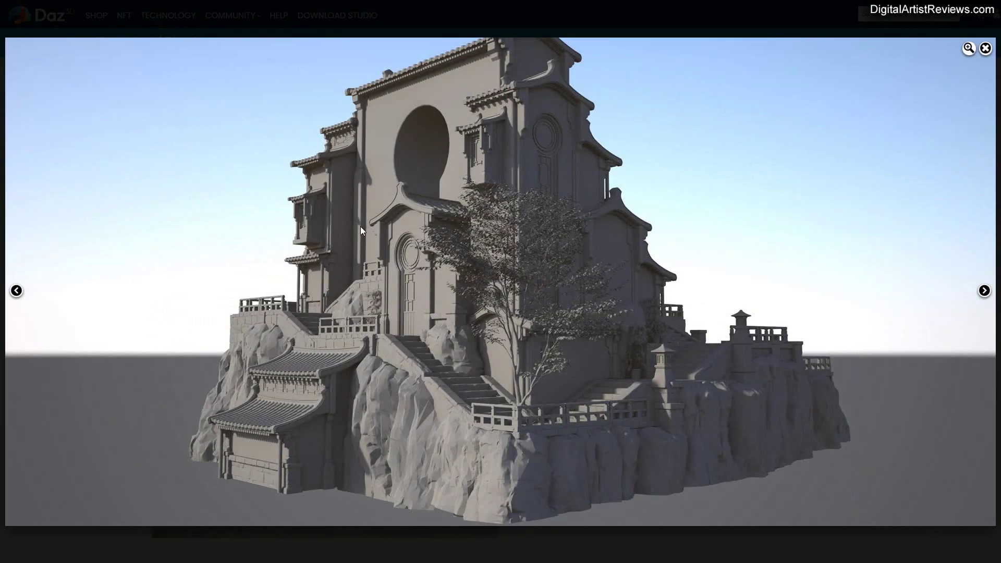
pyautogui.click(986, 49)
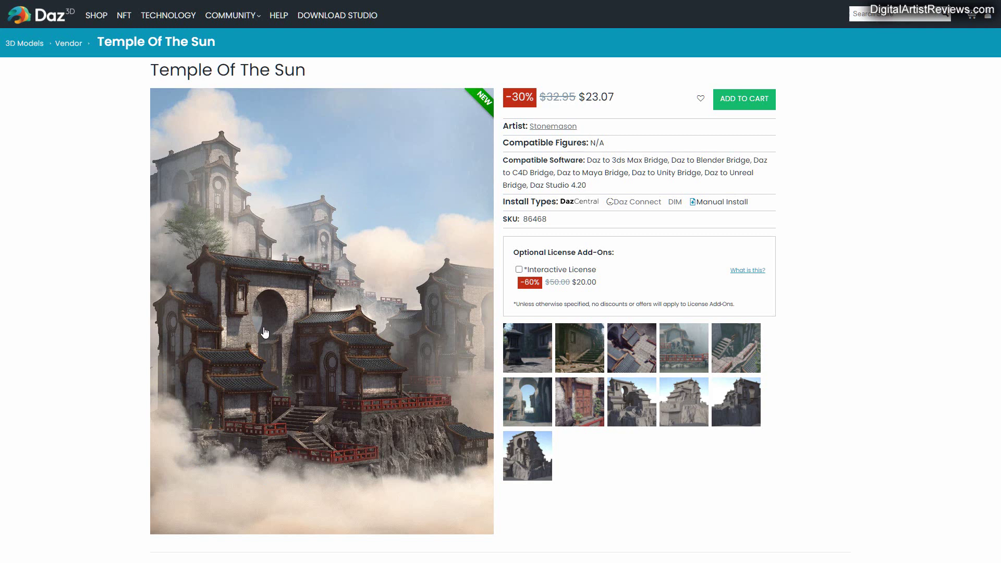
pyautogui.click(675, 350)
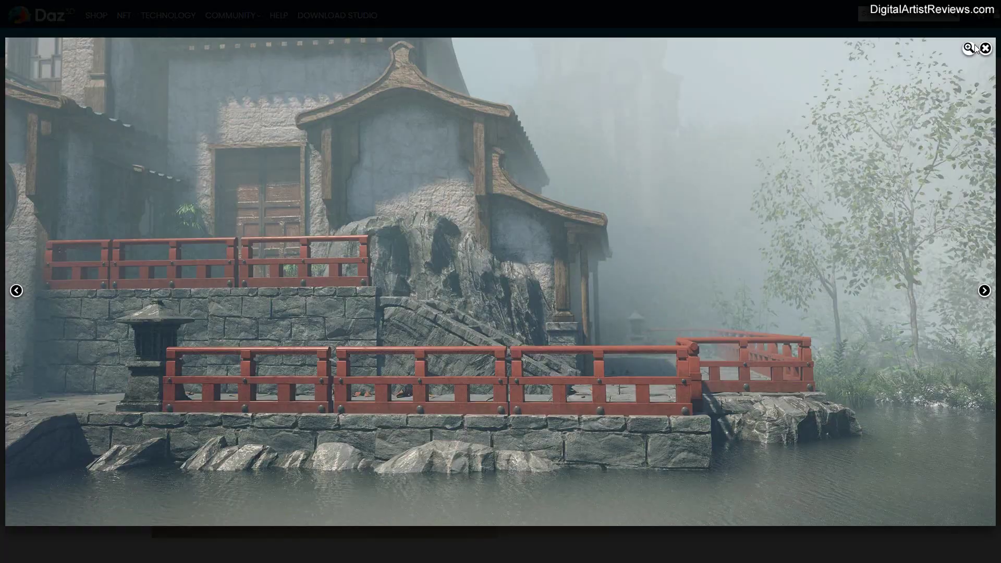
pyautogui.click(985, 49)
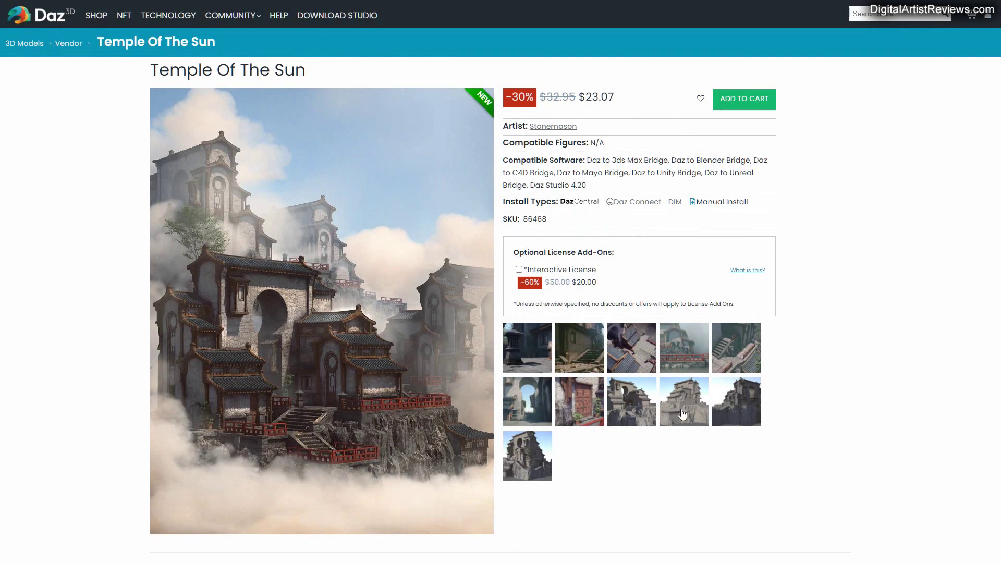
pyautogui.click(622, 411)
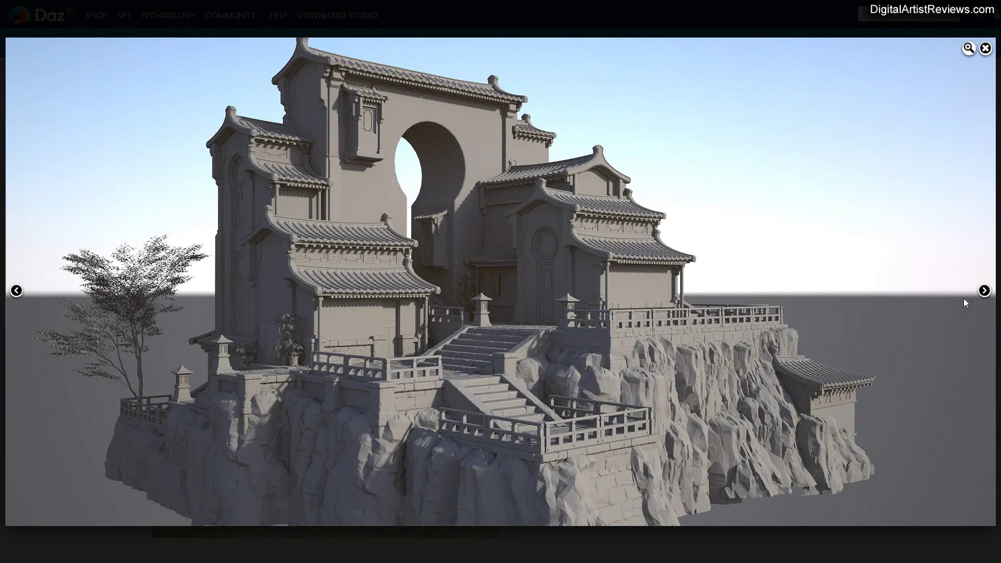
pyautogui.click(984, 290)
pyautogui.click(983, 290)
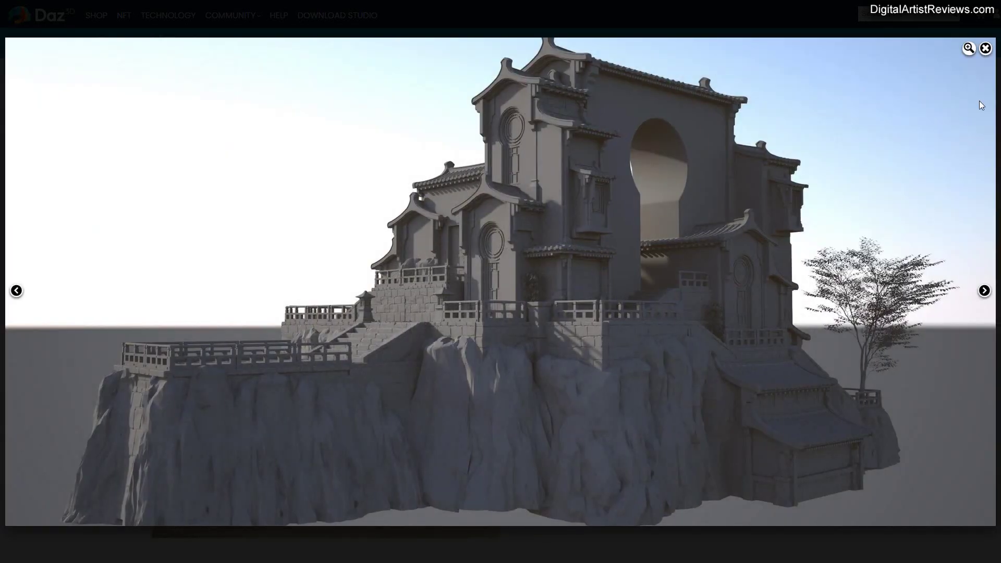
pyautogui.click(985, 48)
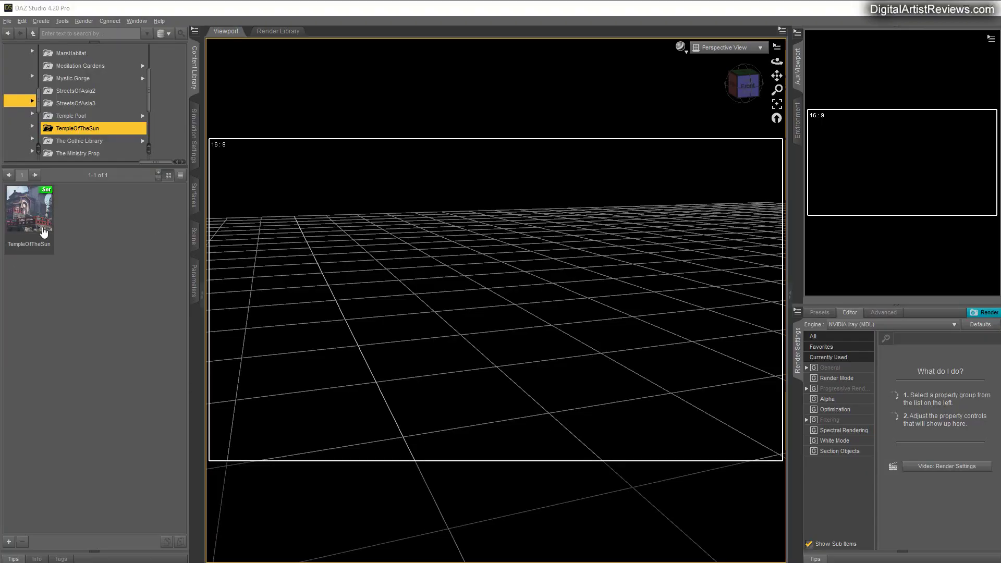
# In DAZ Studio, load the TempleOfTheSun set into the empty scene and frame the temple from outside
pyautogui.doubleClick(31, 218)
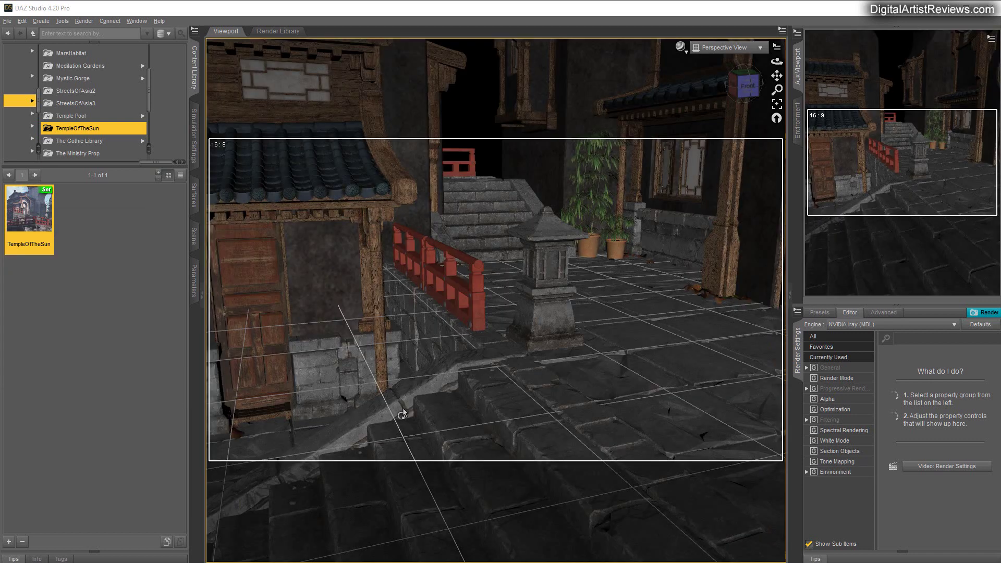
pyautogui.click(681, 48)
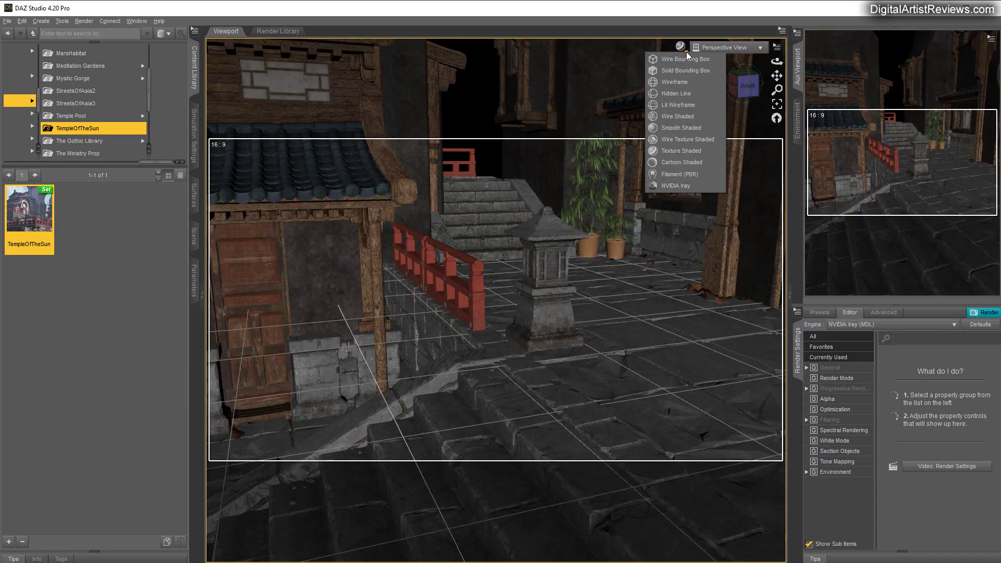
pyautogui.click(638, 6)
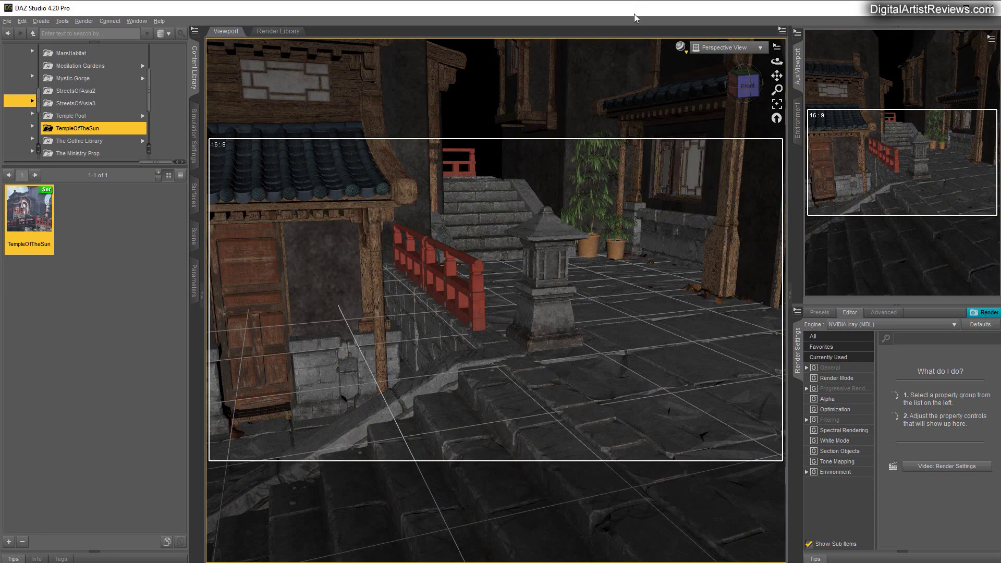
pyautogui.moveTo(776, 89); pyautogui.dragTo(777, 187)
pyautogui.moveTo(777, 61); pyautogui.dragTo(720, 63)
# Examine the instances, fences, rocks and buildings parented under satGround01 in the scene hierarchy
pyautogui.click(193, 232)
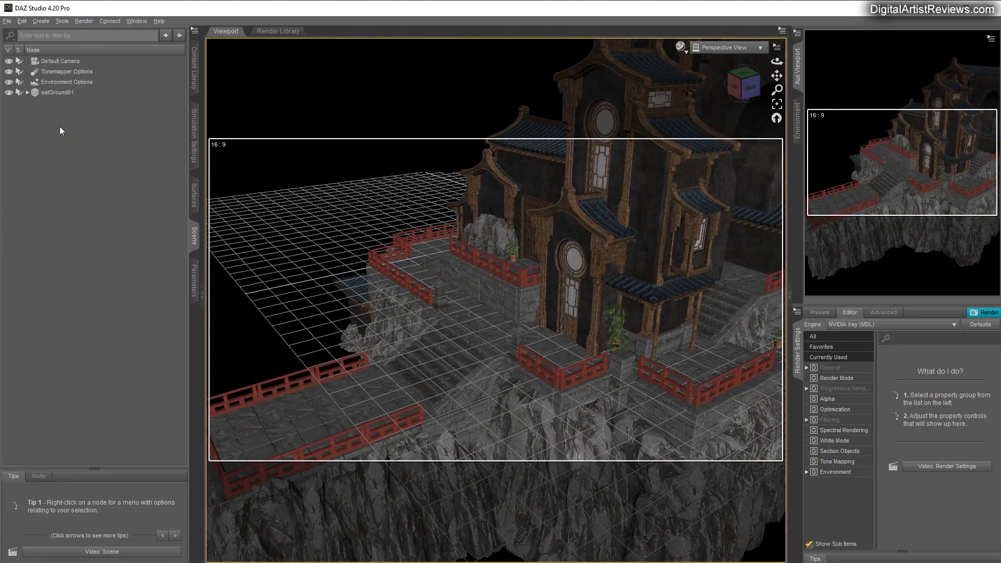
pyautogui.click(50, 93)
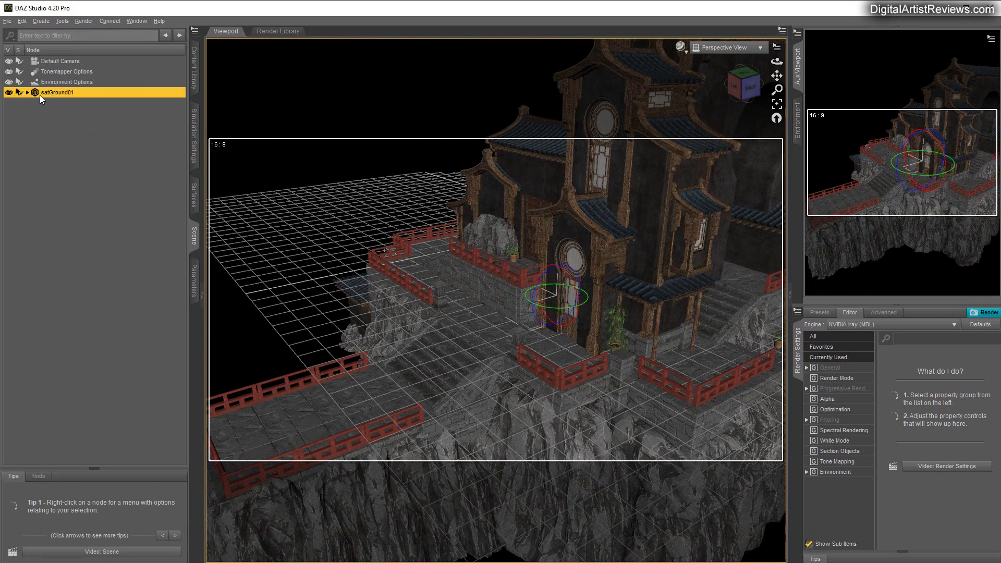
pyautogui.click(27, 93)
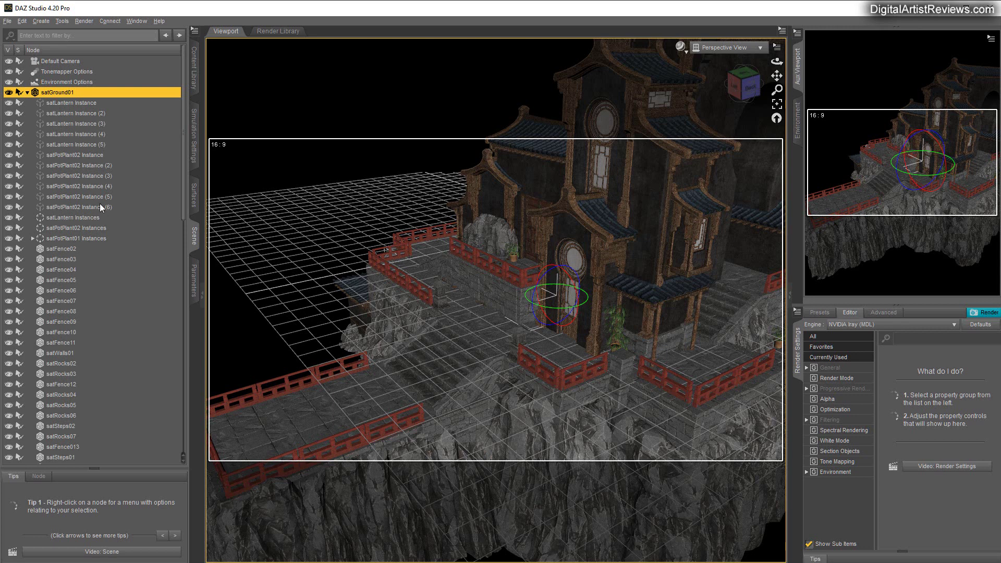
pyautogui.scroll(-4, 72, 353)
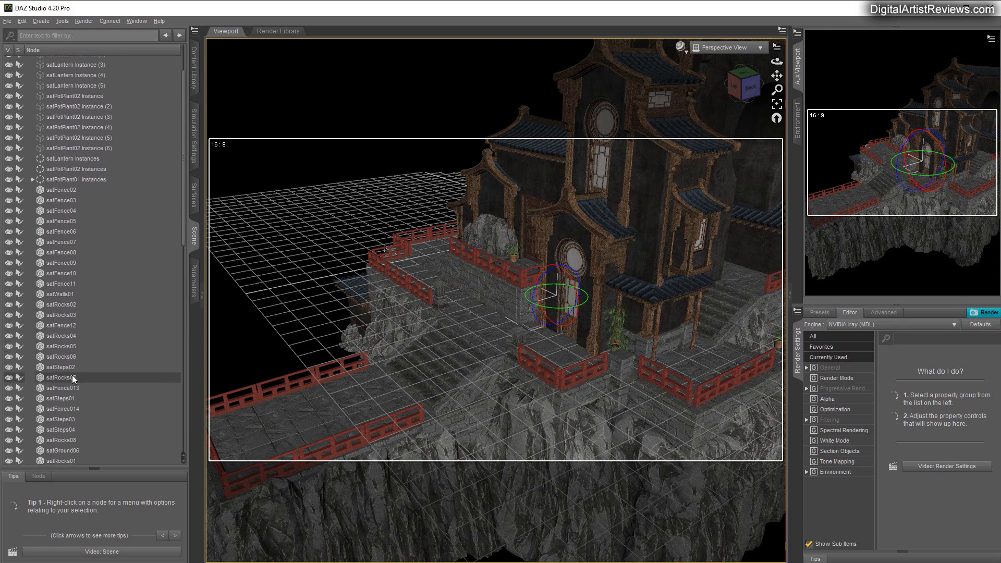
pyautogui.scroll(-7, 73, 383)
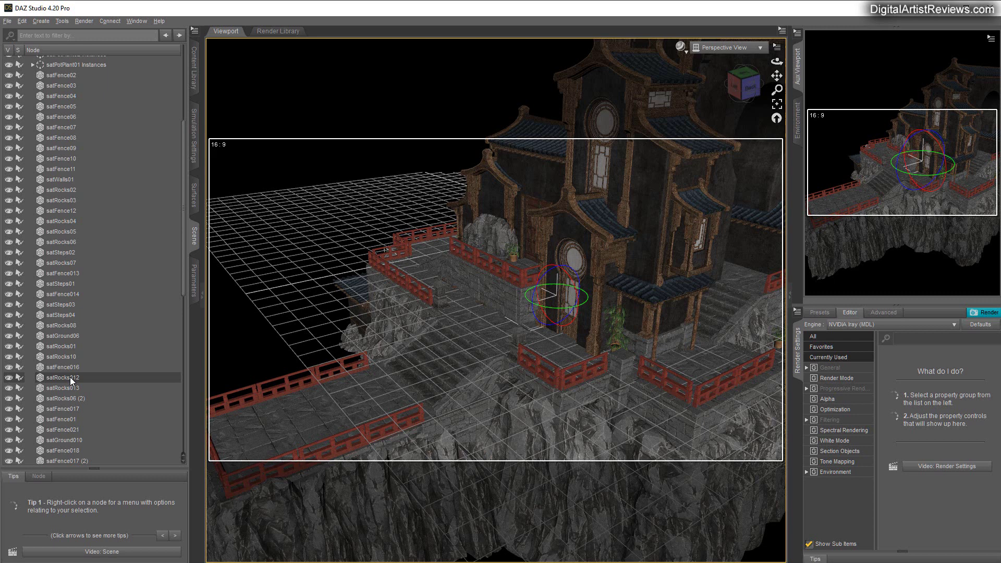
pyautogui.scroll(-3, 68, 380)
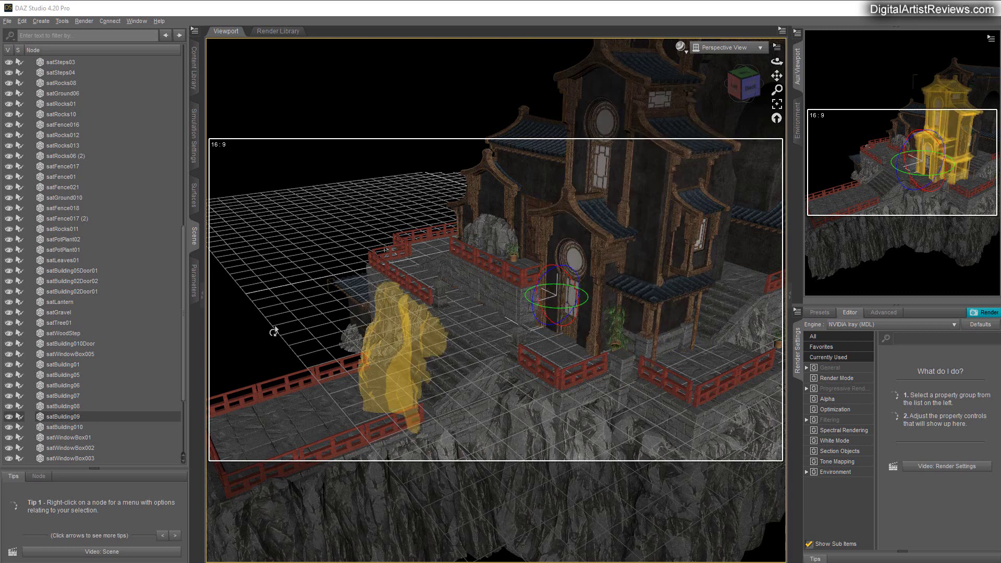
pyautogui.scroll(1, 132, 345)
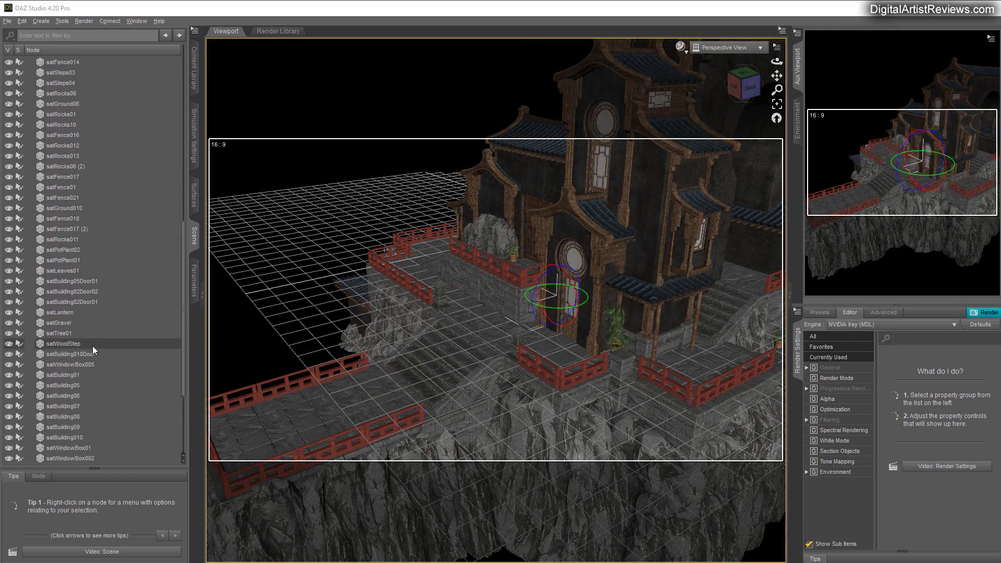
pyautogui.scroll(10, 91, 336)
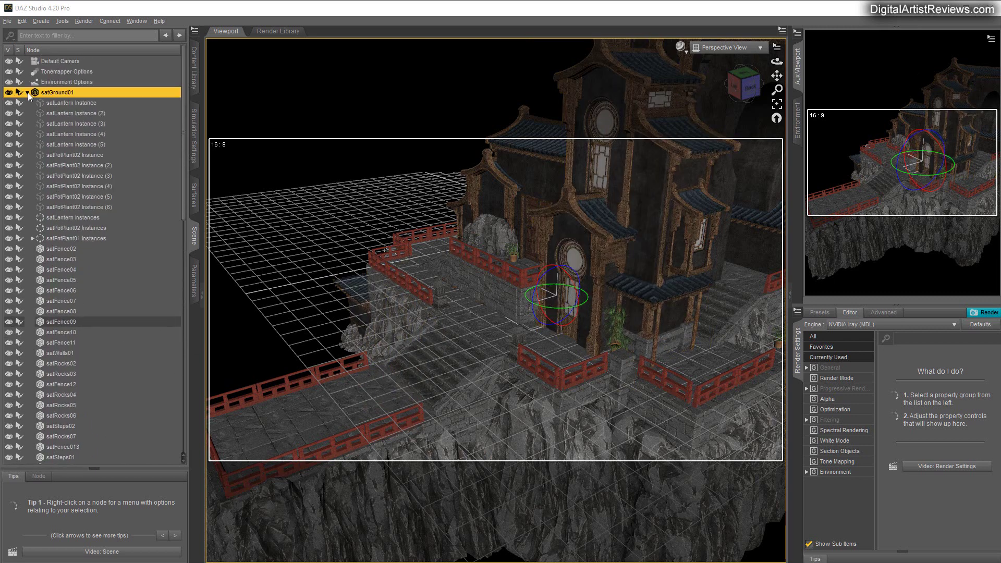
pyautogui.click(27, 92)
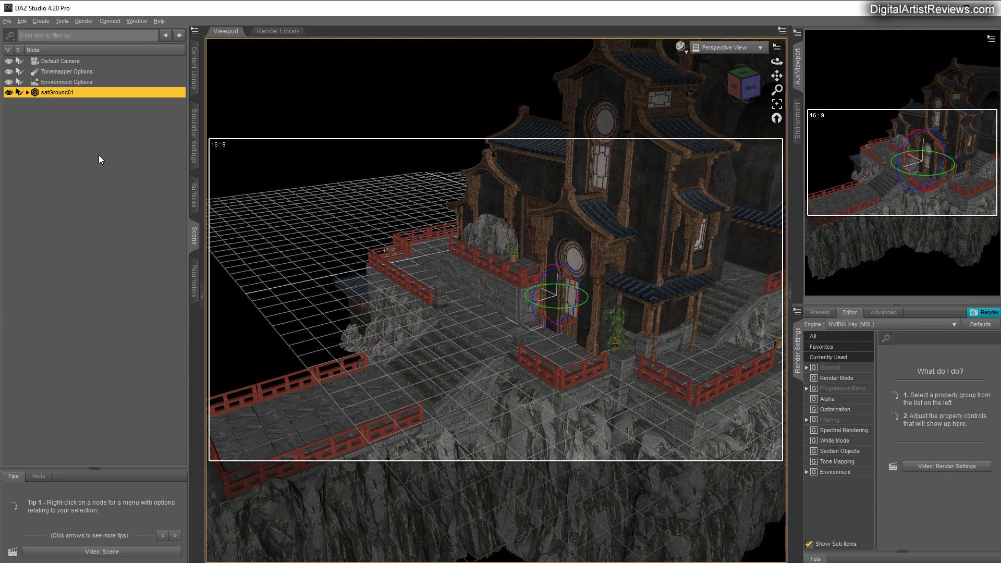
# Review the node instance creation option and inspect the existing satLantern instances under satGround01
pyautogui.click(41, 20)
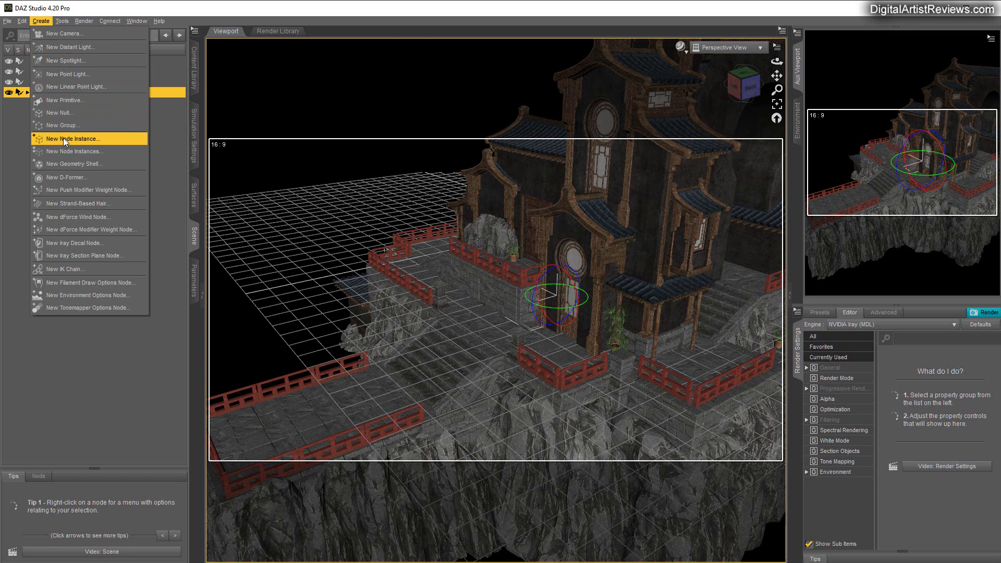
pyautogui.click(159, 21)
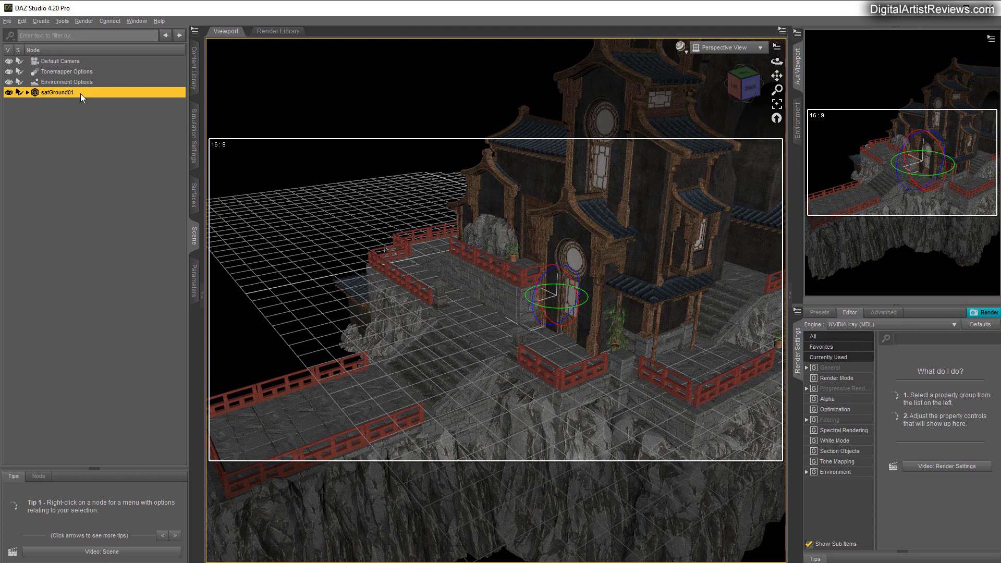
pyautogui.click(27, 93)
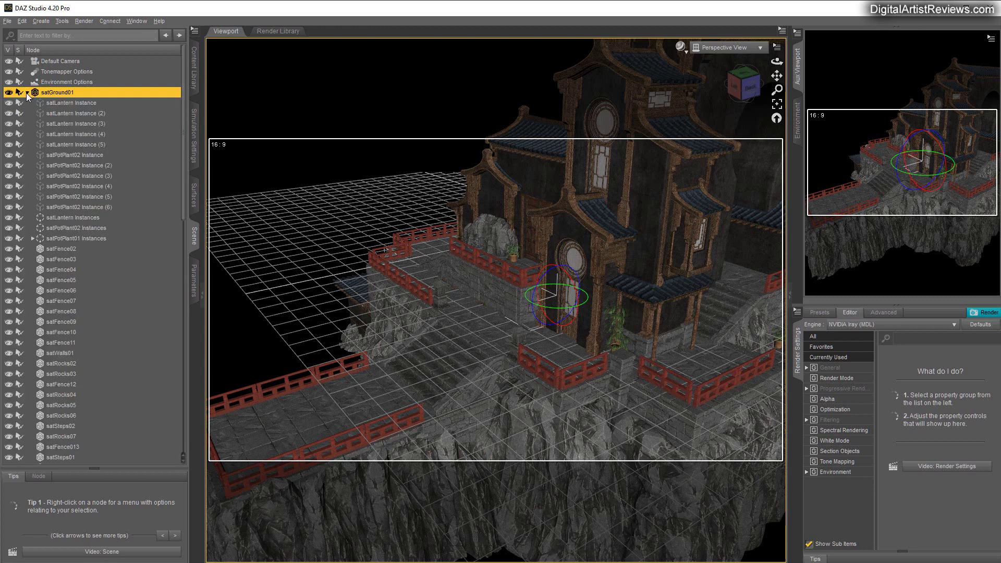
pyautogui.click(56, 102)
pyautogui.click(59, 112)
pyautogui.click(58, 123)
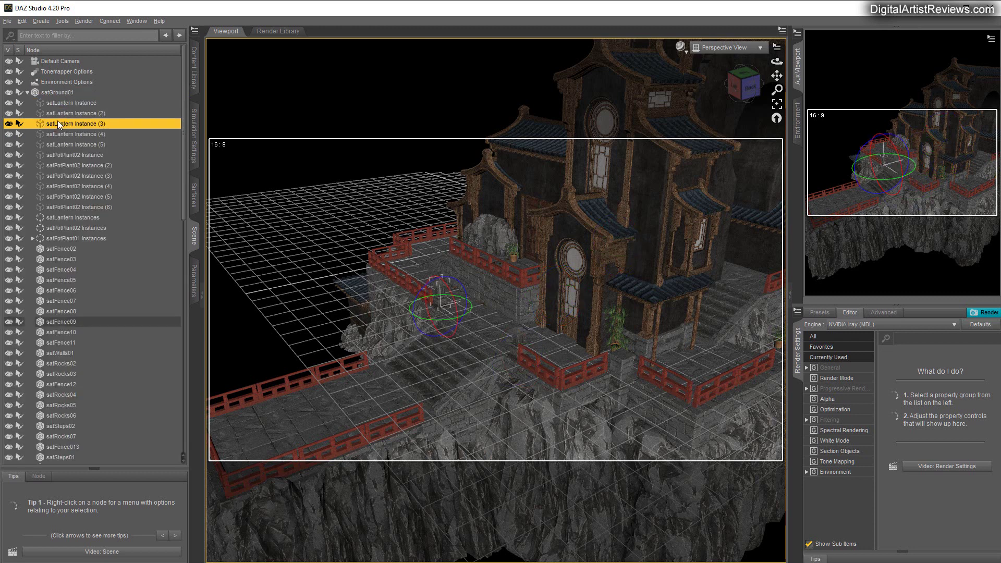
pyautogui.press('Up')
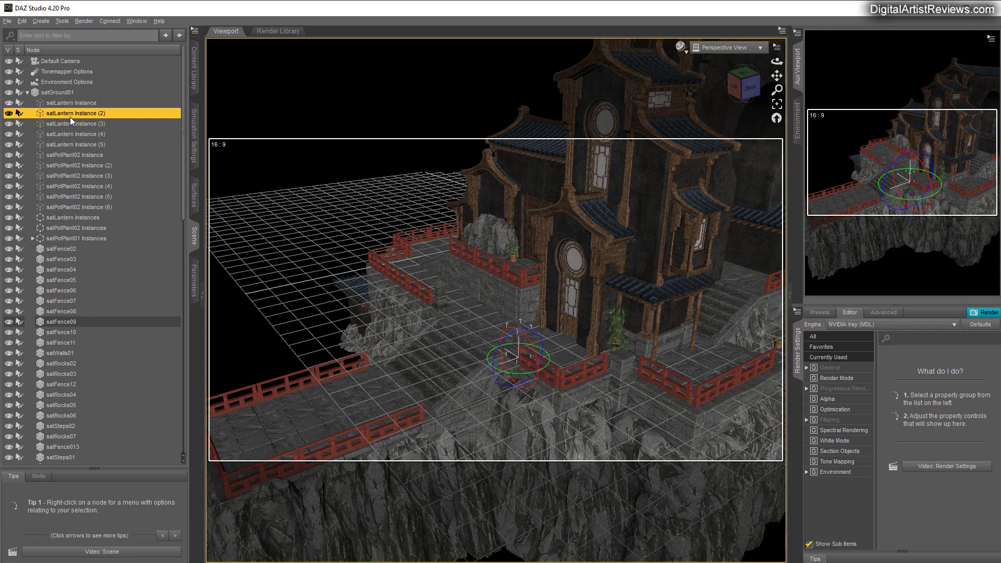
pyautogui.click(41, 20)
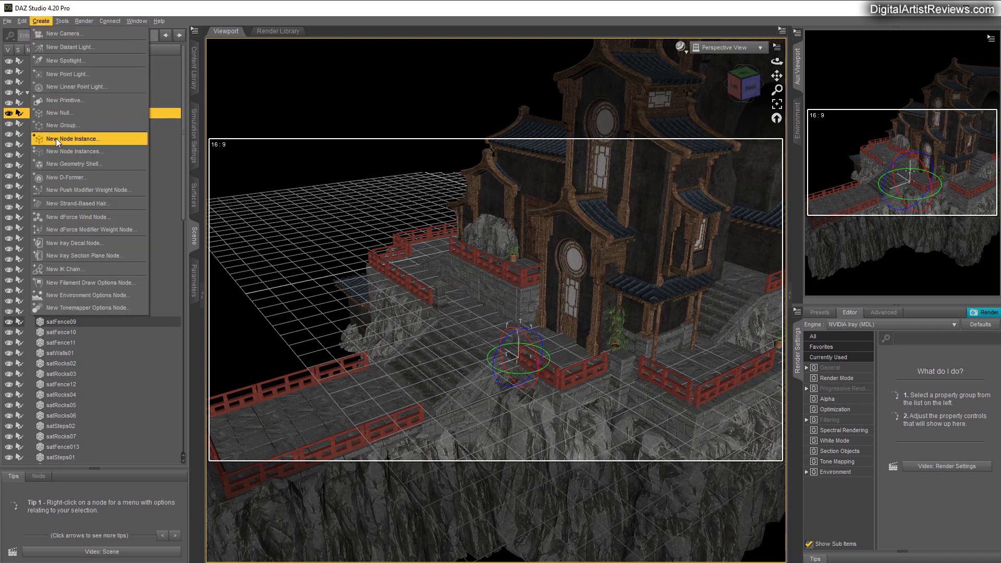
pyautogui.click(179, 21)
pyautogui.click(27, 92)
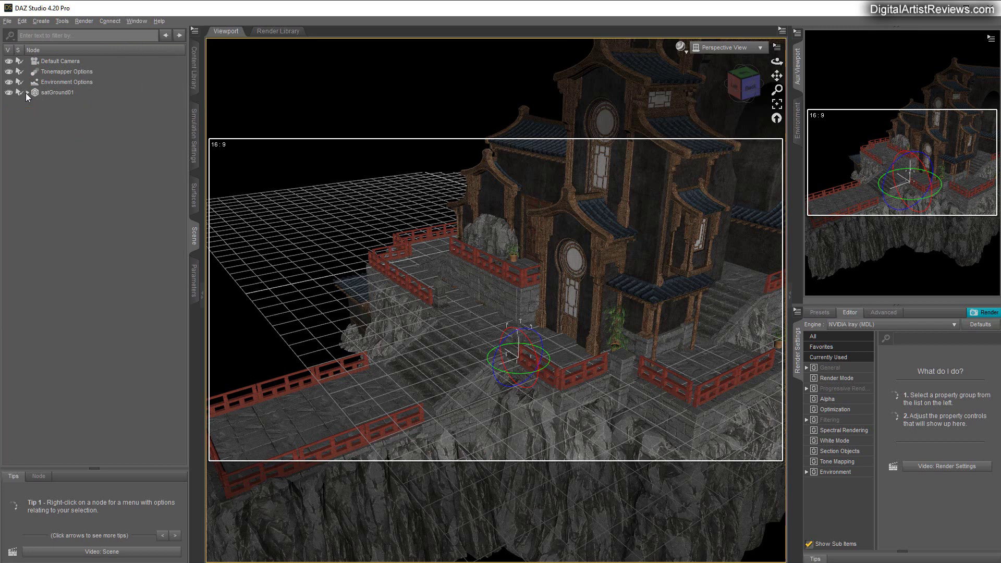
# Create a new node instance of satGround01 with the default settings applied
pyautogui.click(42, 91)
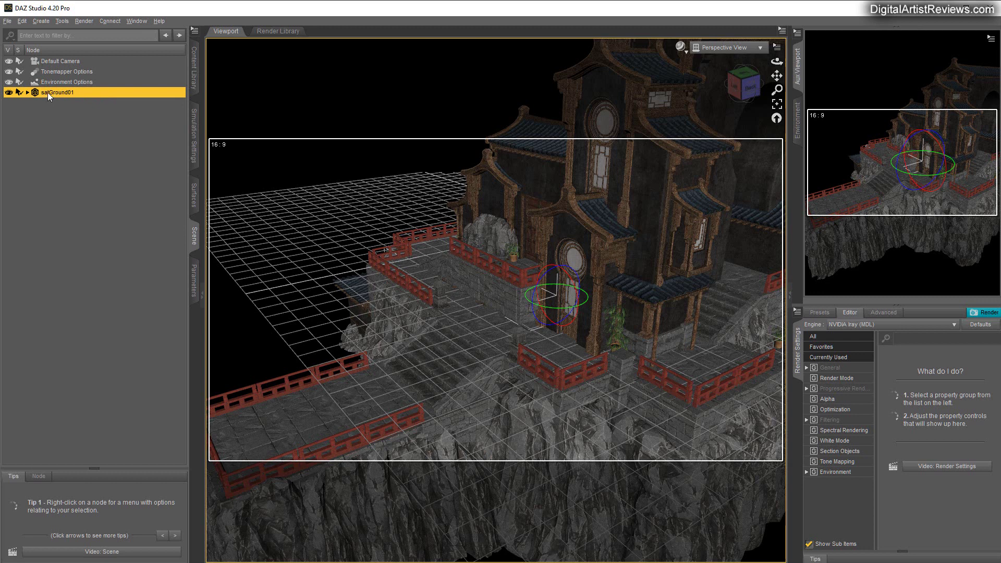
pyautogui.click(42, 21)
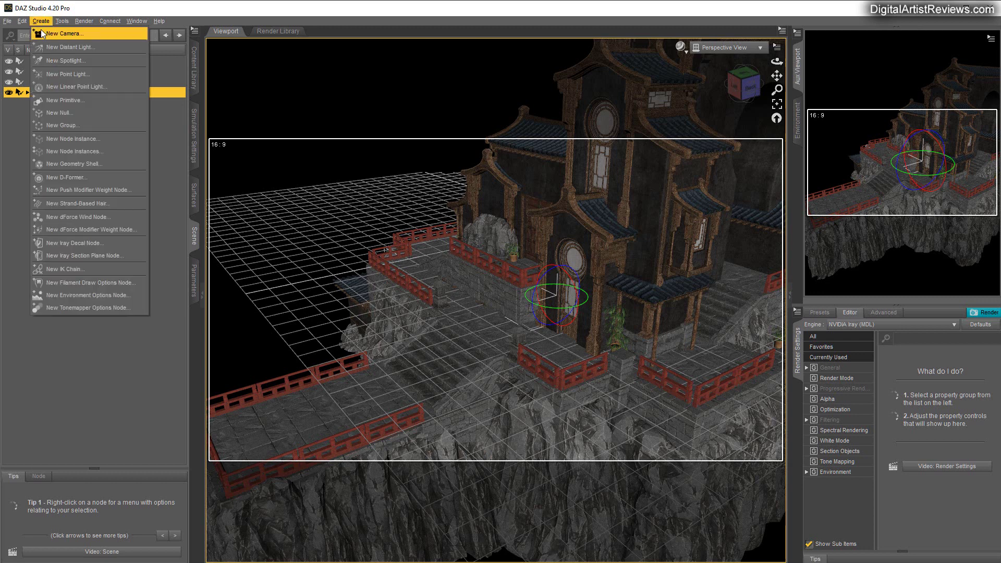
pyautogui.click(64, 139)
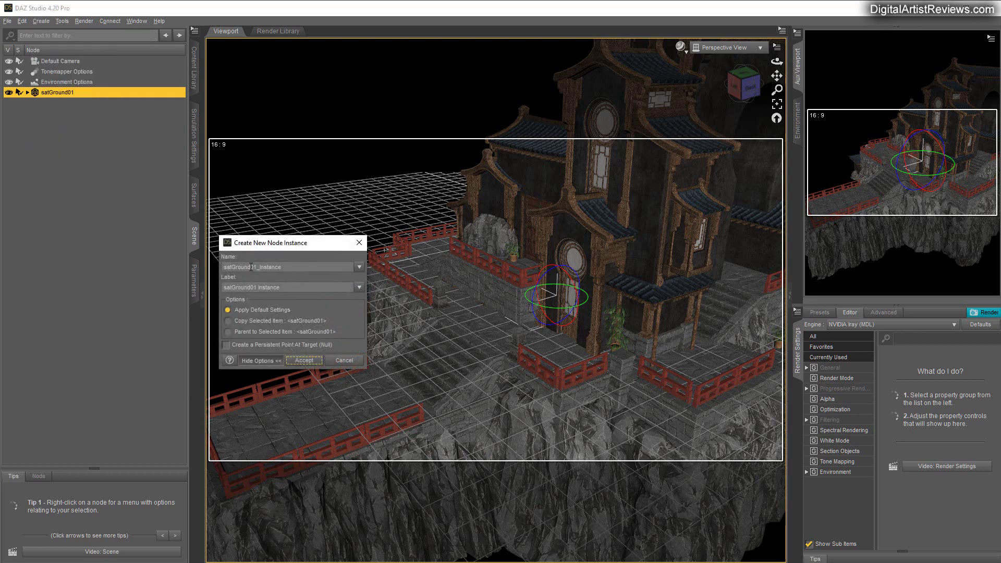
pyautogui.click(293, 362)
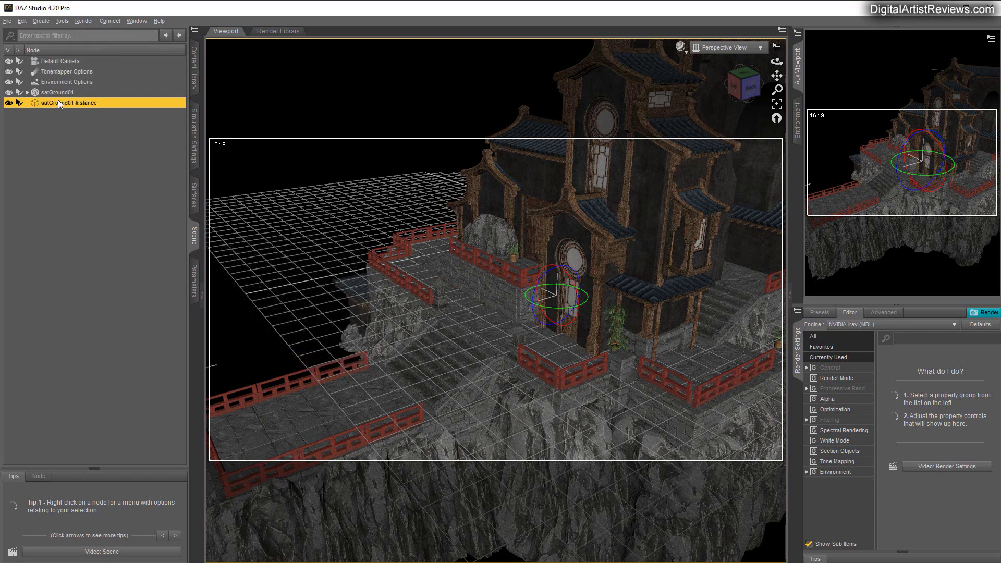
# Translate the satGround01 instance away from the original temple to about X 1728 and Z 2748, and show its transform parameters
pyautogui.moveTo(777, 90)
pyautogui.mouseDown()
pyautogui.moveTo(776, 102)
pyautogui.moveTo(778, 90)
pyautogui.mouseUp()
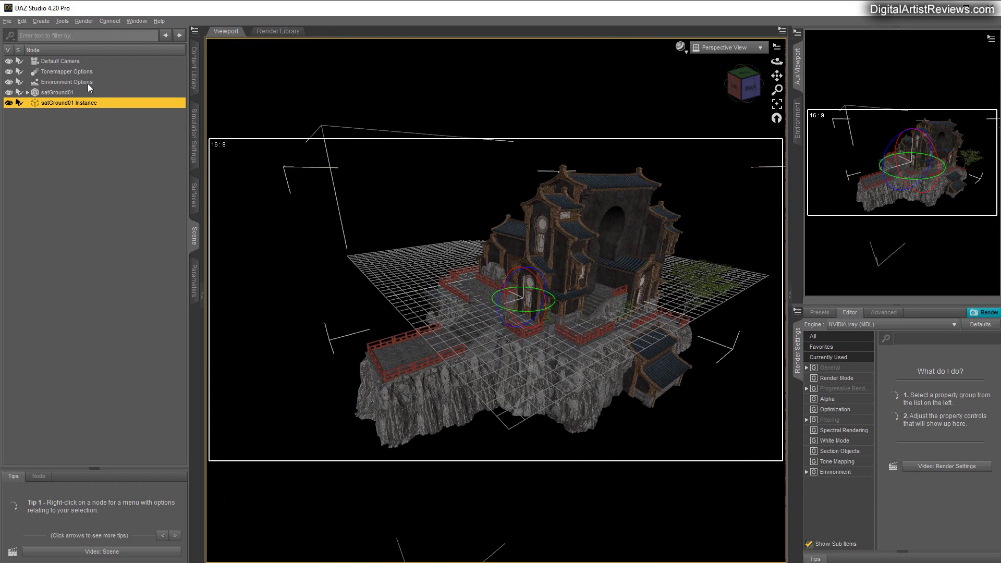
pyautogui.click(61, 20)
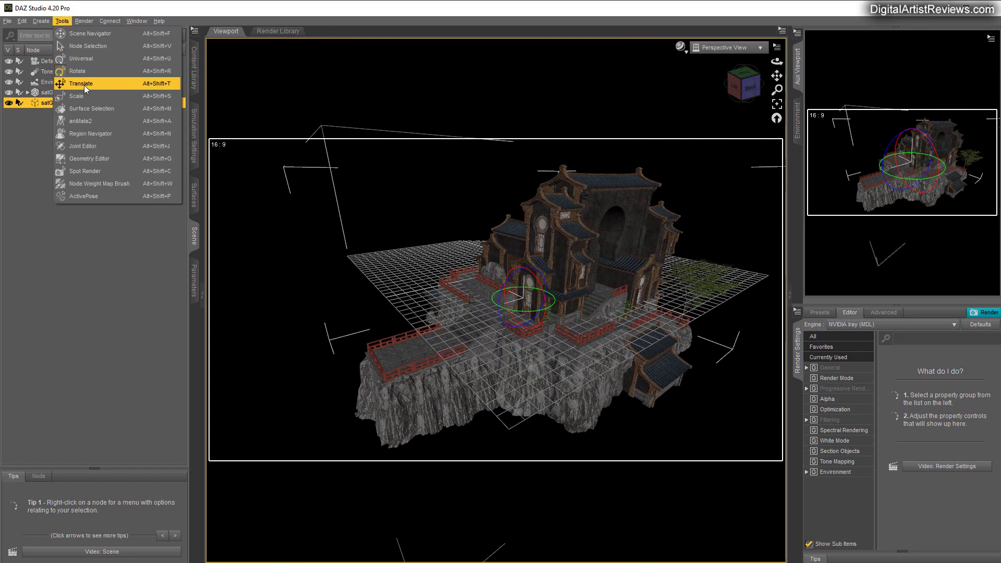
pyautogui.click(82, 83)
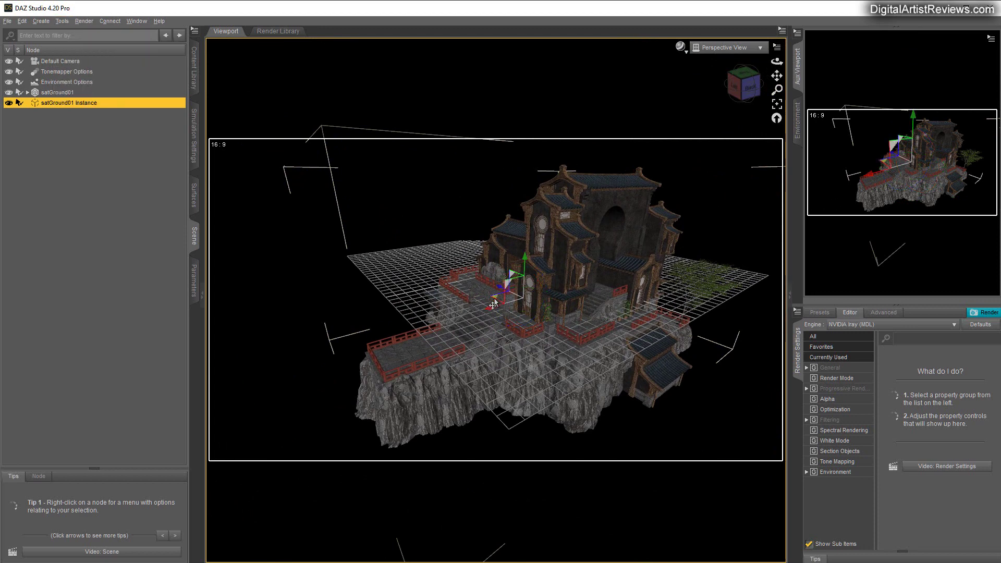
pyautogui.moveTo(494, 303); pyautogui.dragTo(332, 280)
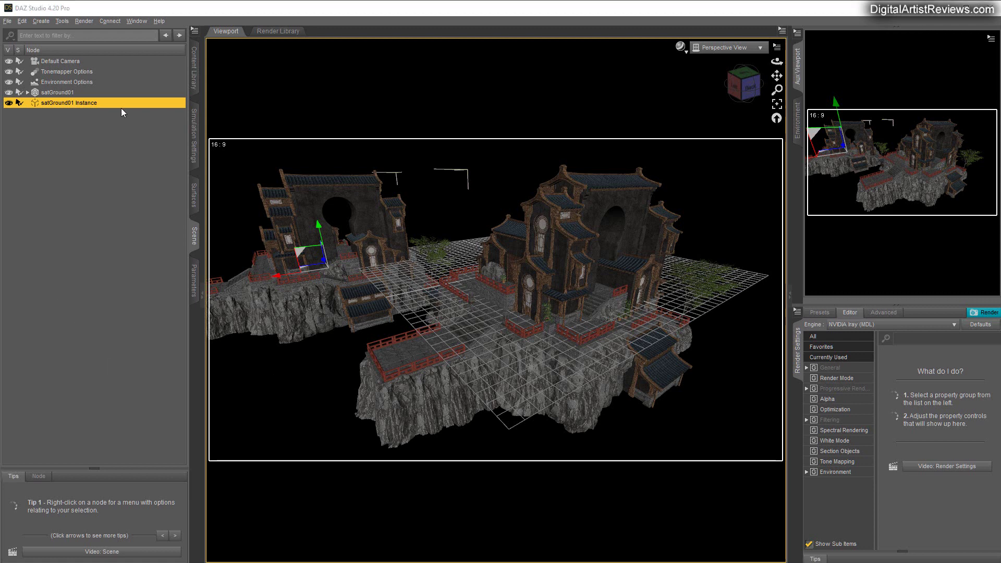
pyautogui.click(196, 276)
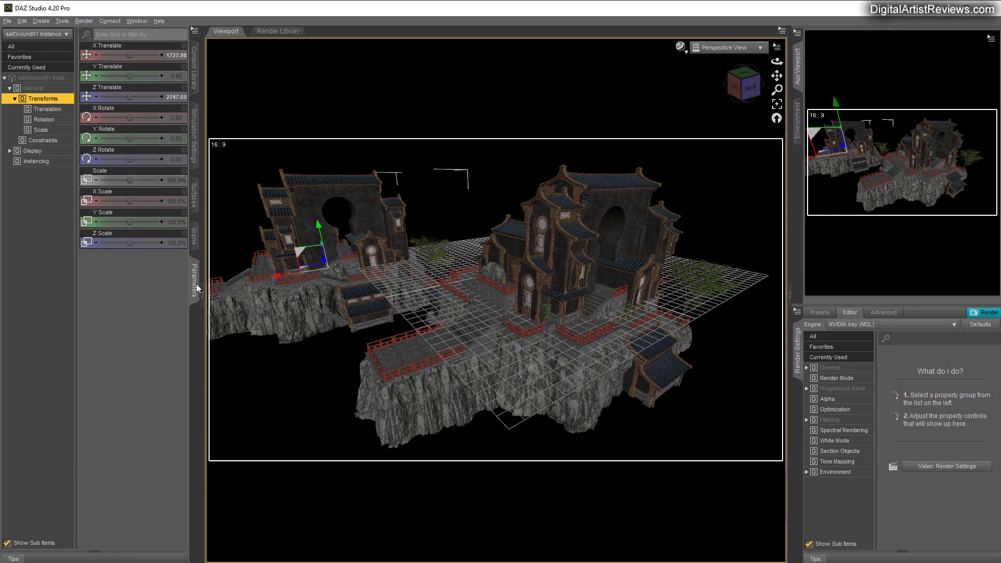
# Rotate the satGround01 instance about its vertical axis, setting Y Rotate to 90
pyautogui.moveTo(138, 138); pyautogui.dragTo(146, 138)
pyautogui.click(176, 138)
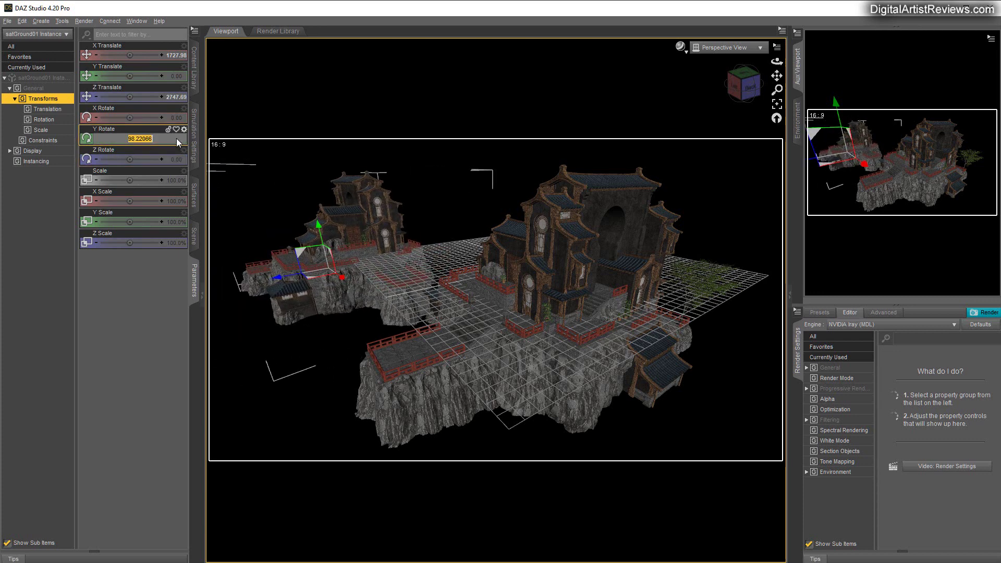
pyautogui.write('90')
pyautogui.press('Return')
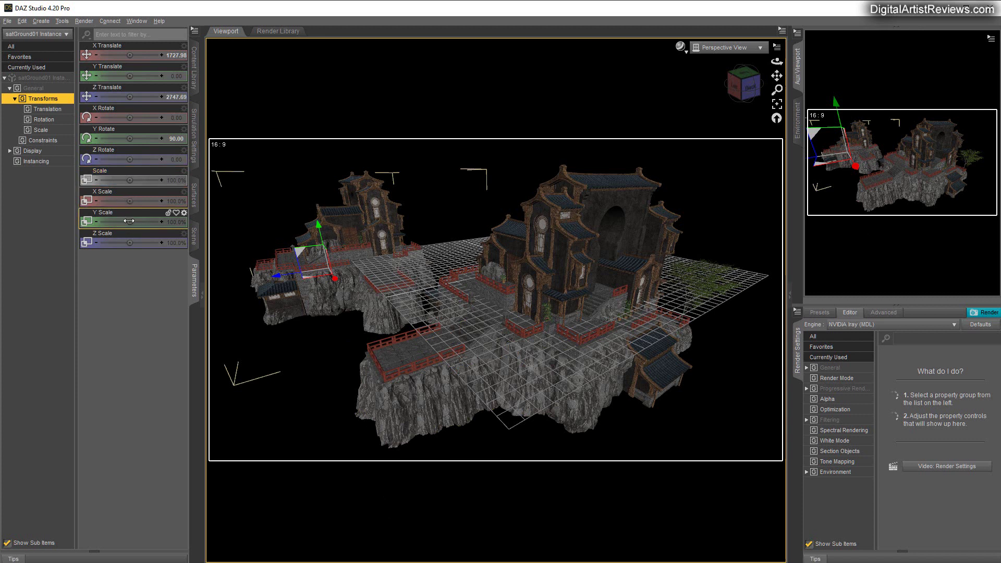
# Try stretching the satGround01 instance vertically to a Y Scale of about 158.5%, and undo the scaling
pyautogui.moveTo(128, 221); pyautogui.dragTo(143, 221)
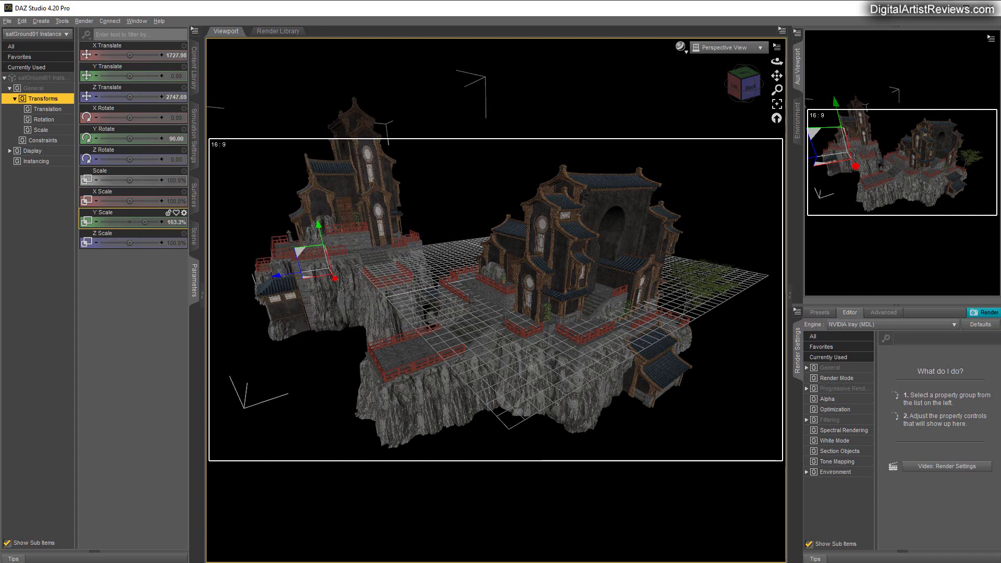
pyautogui.moveTo(145, 222); pyautogui.dragTo(144, 221)
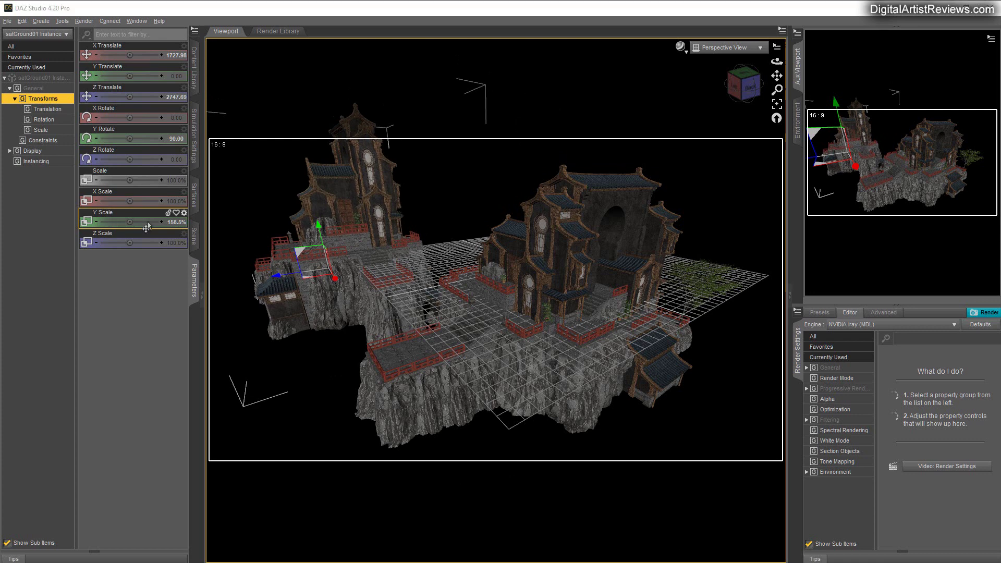
pyautogui.click(22, 21)
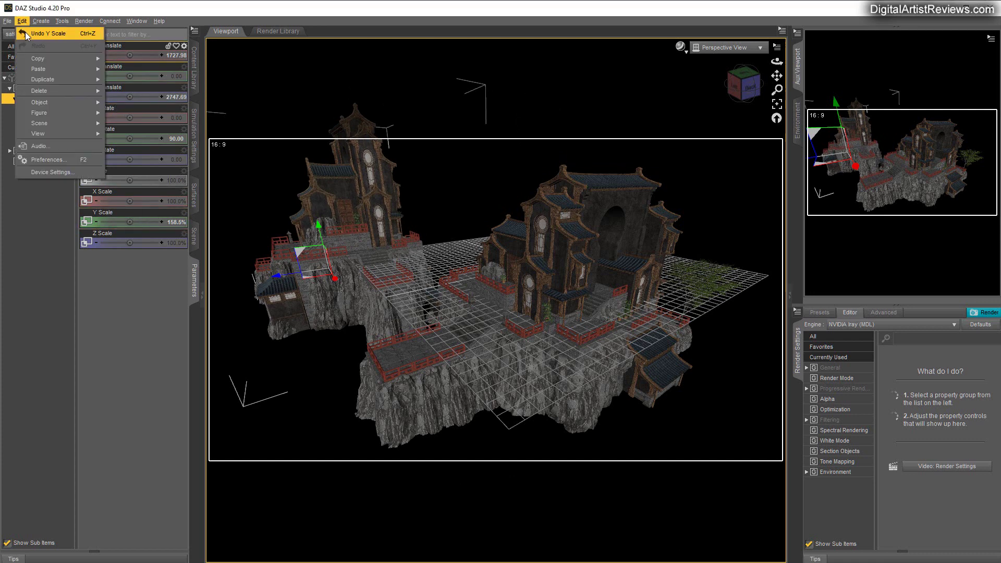
pyautogui.click(26, 33)
# Create a group of five new node instances of the original satGround01, keeping the default name, and expand the group in the scene hierarchy
pyautogui.click(193, 236)
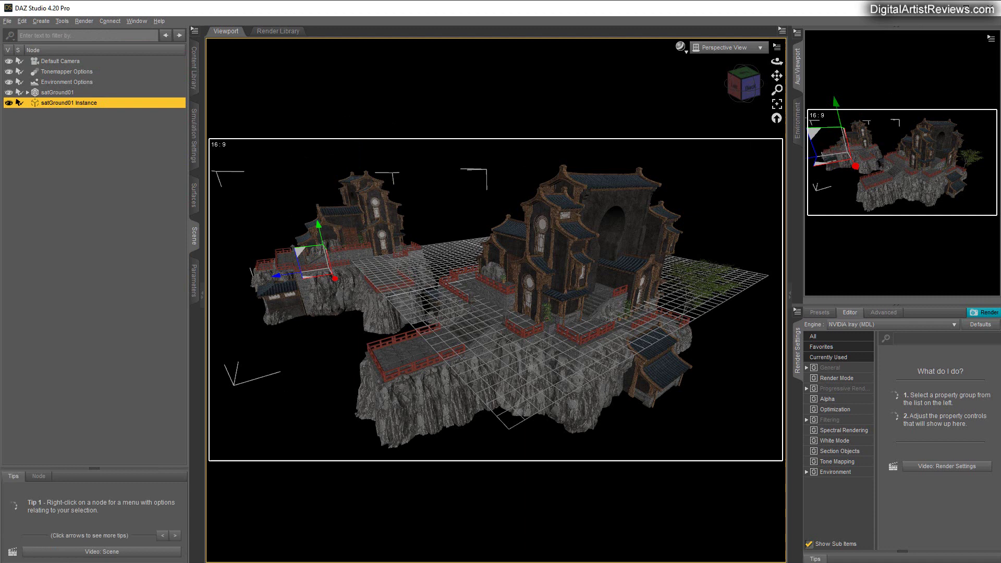
pyautogui.click(57, 94)
pyautogui.click(47, 22)
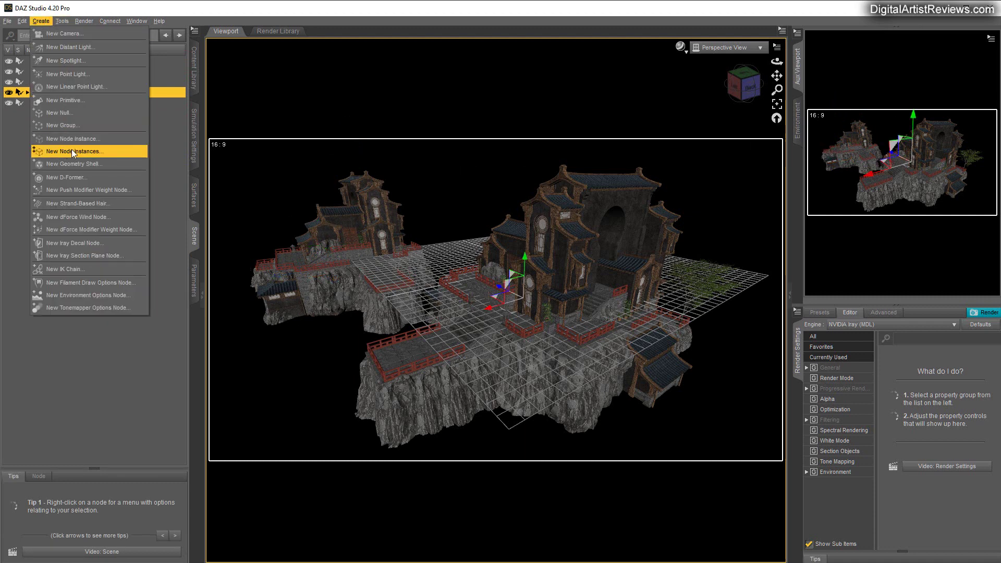
pyautogui.click(96, 152)
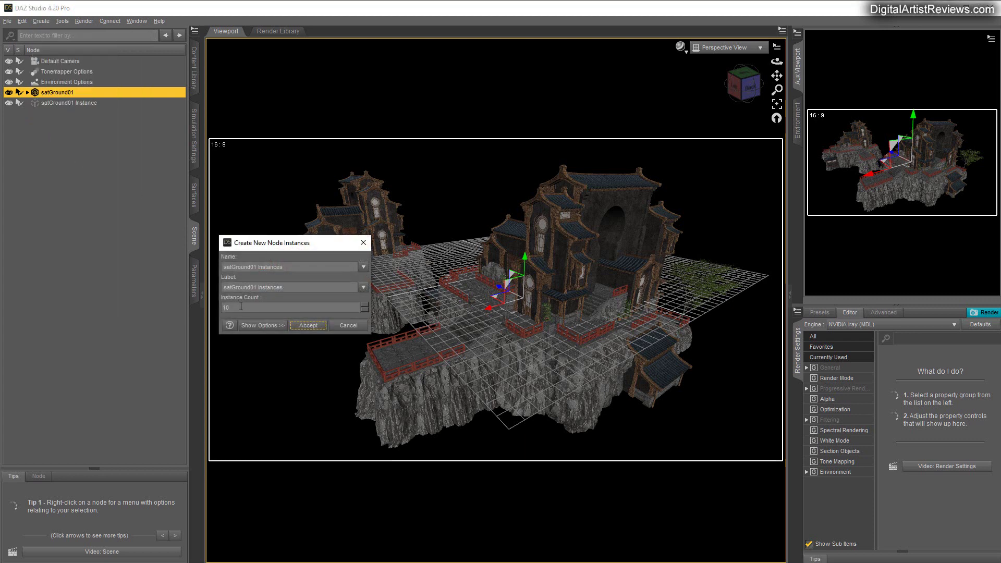
pyautogui.click(308, 326)
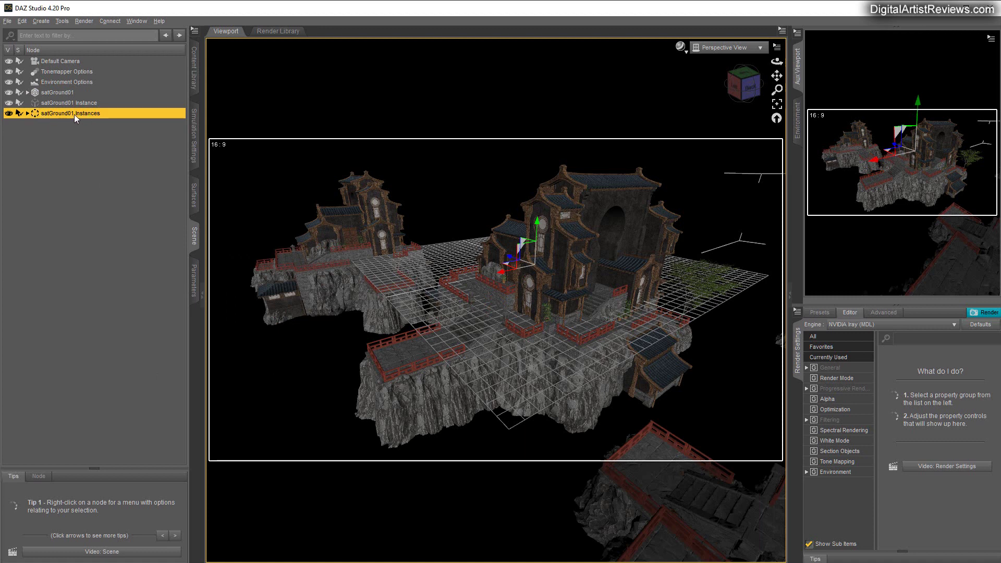
pyautogui.click(27, 114)
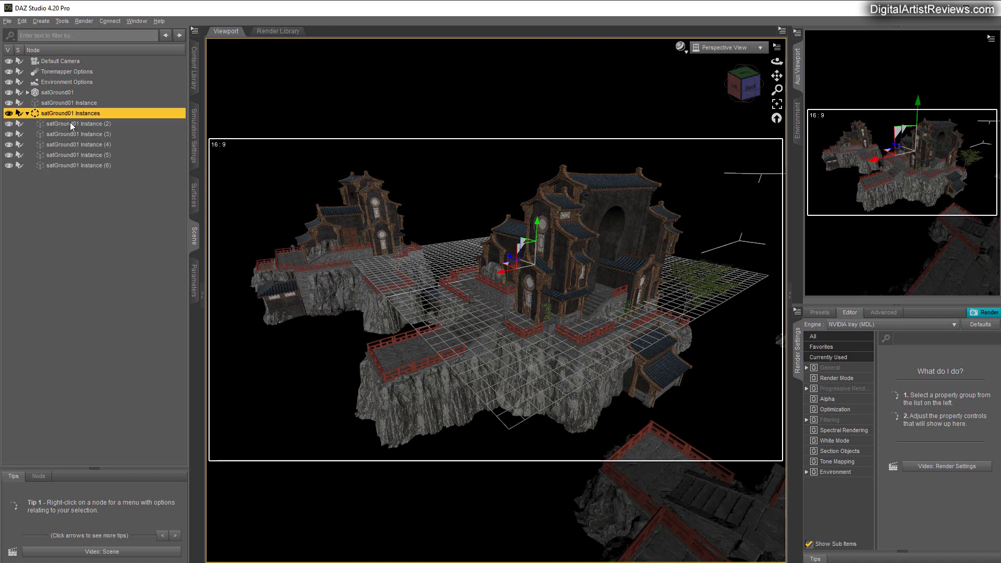
# In the Top View, move satGround01 Instance (2) to the front-left of the original temple, at about X -2411 and Z 2562
pyautogui.moveTo(70, 123); pyautogui.dragTo(69, 167)
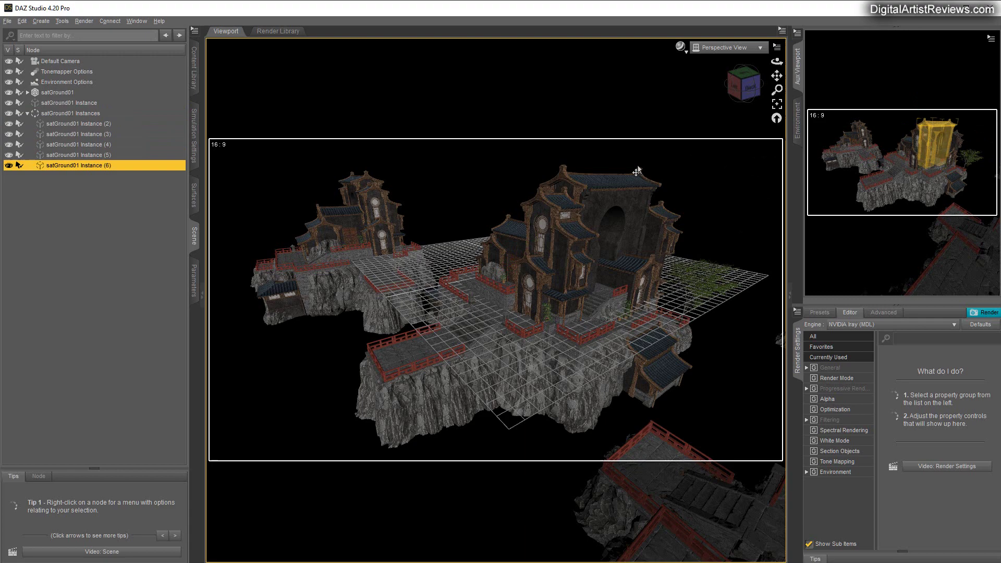
pyautogui.click(727, 48)
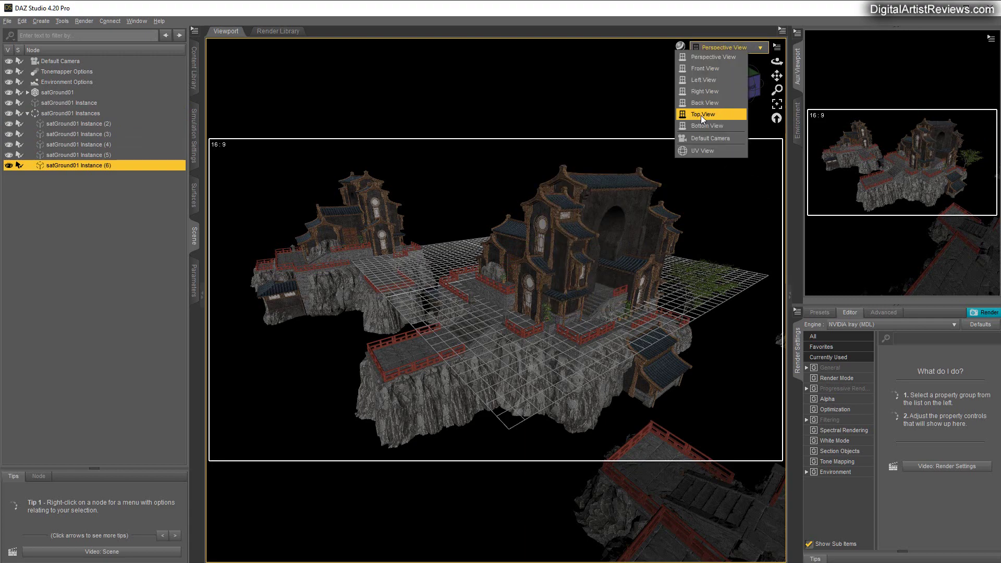
pyautogui.click(701, 114)
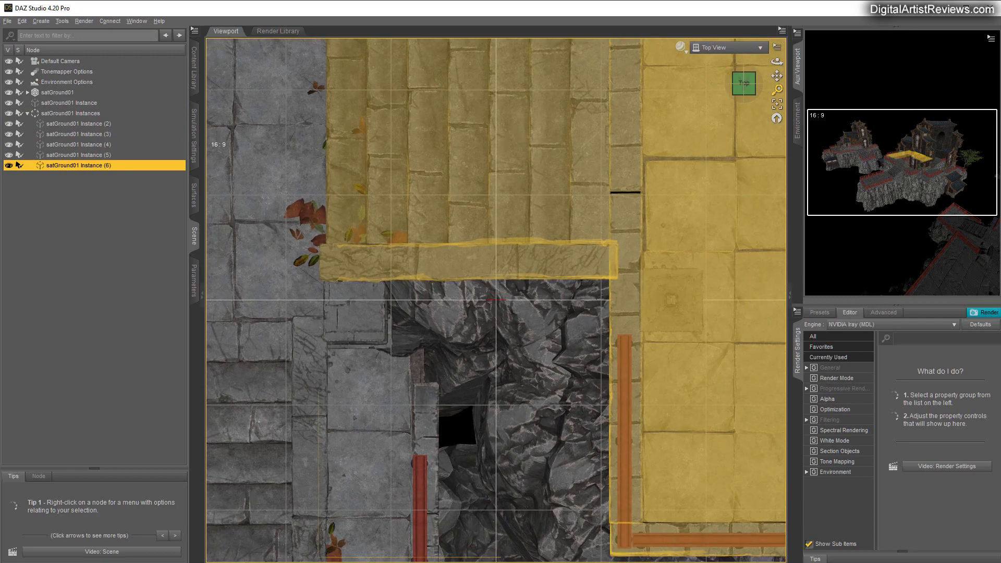
pyautogui.moveTo(777, 89); pyautogui.dragTo(777, 230)
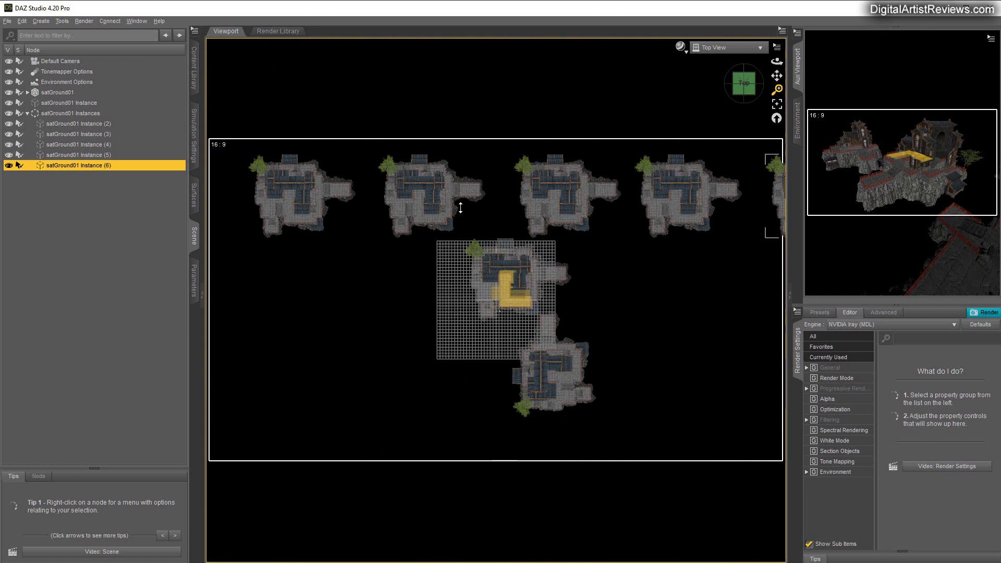
pyautogui.click(76, 103)
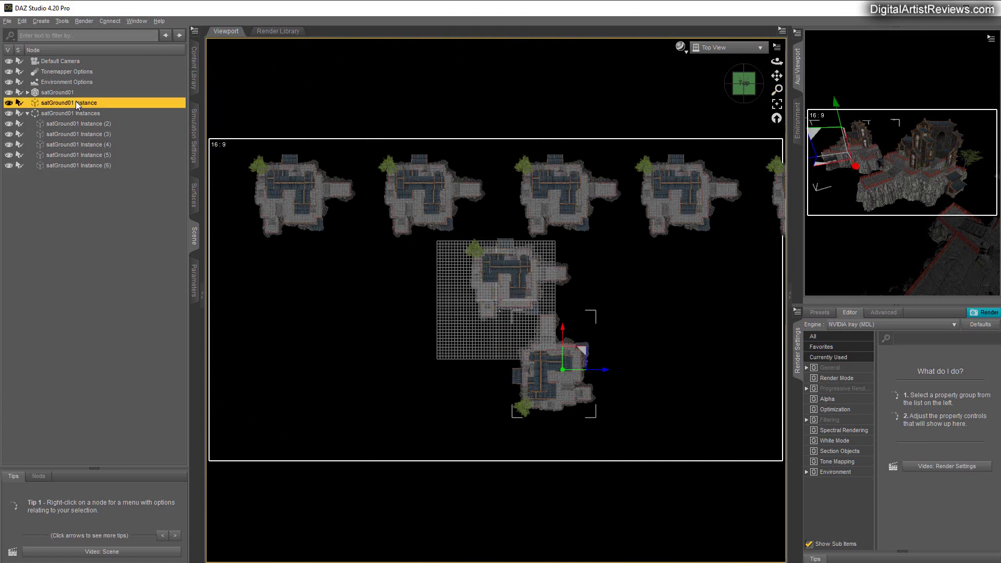
pyautogui.click(83, 123)
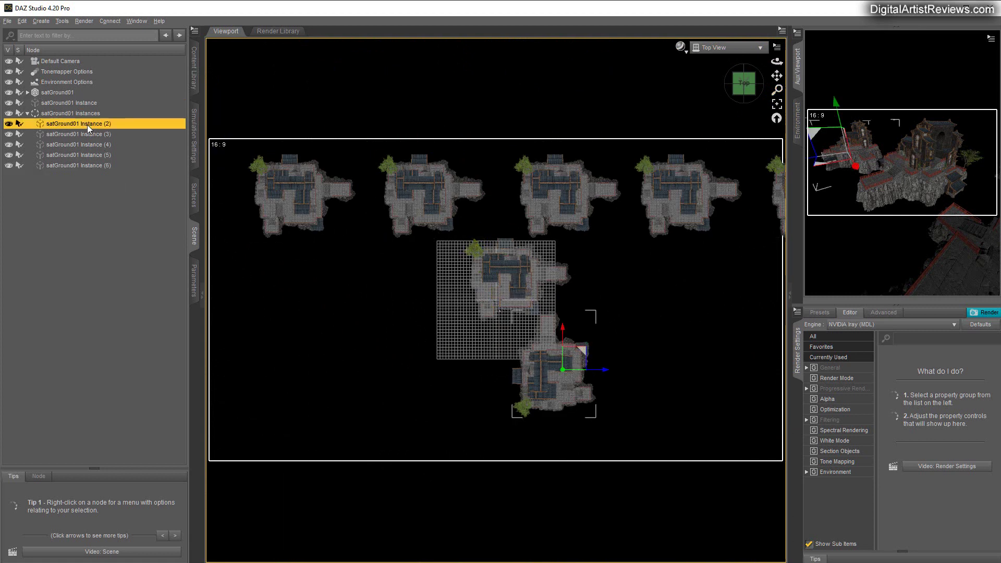
pyautogui.moveTo(314, 241); pyautogui.dragTo(460, 389)
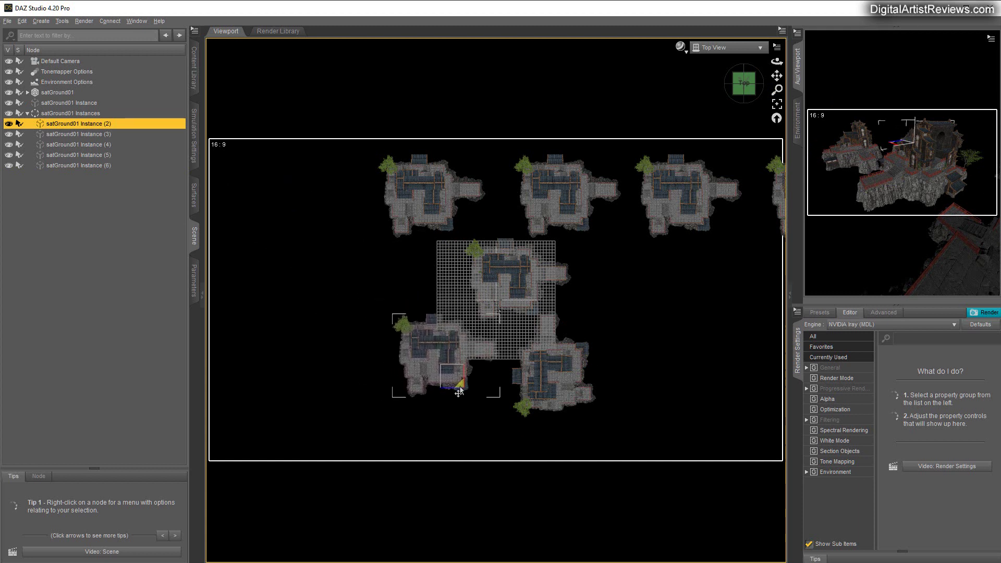
# Move satGround01 Instance (3) to the left of the original temple, and Instances (4) and (5) into place behind it
pyautogui.click(80, 135)
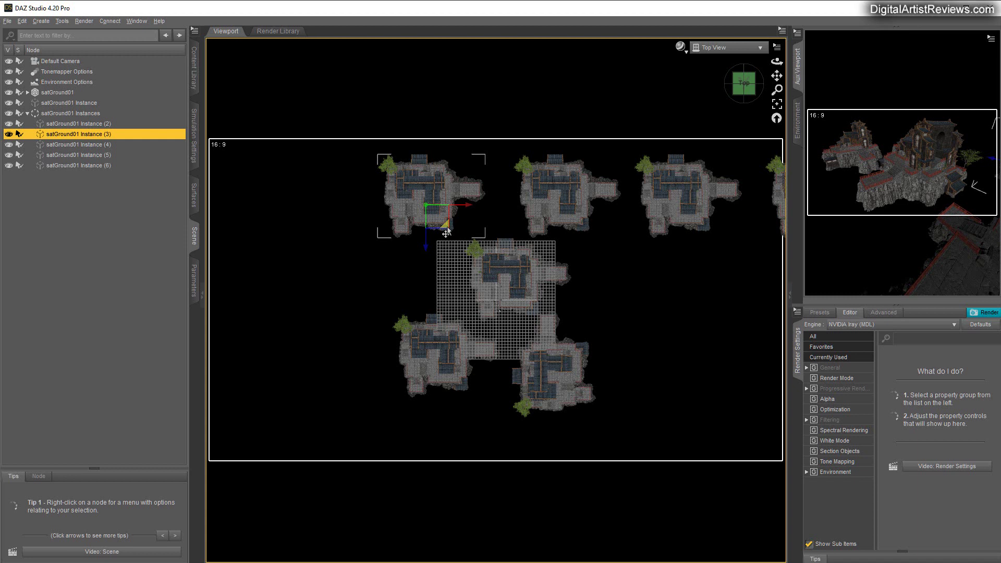
pyautogui.moveTo(454, 233); pyautogui.dragTo(408, 295)
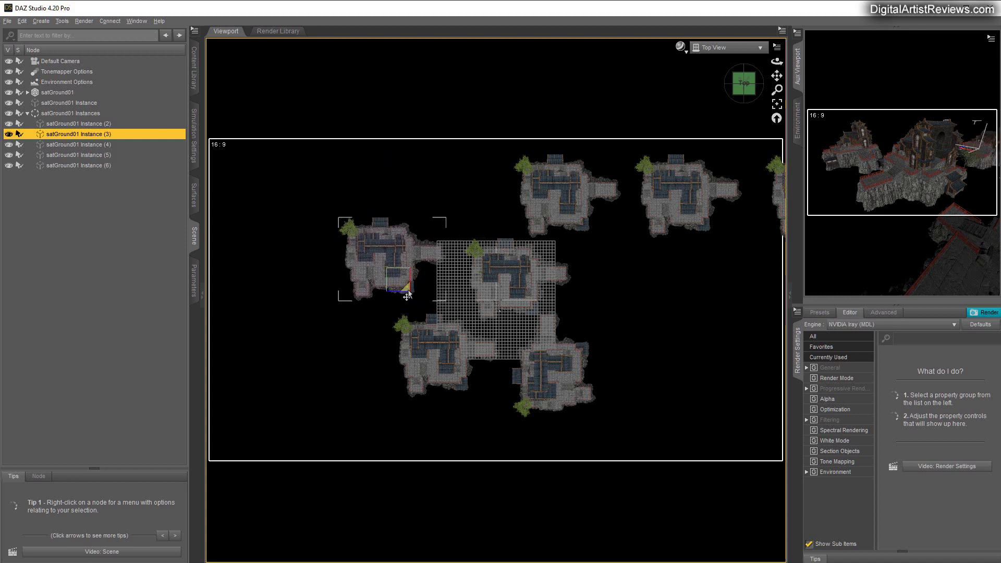
pyautogui.click(93, 145)
pyautogui.moveTo(580, 233); pyautogui.dragTo(499, 213)
pyautogui.click(91, 156)
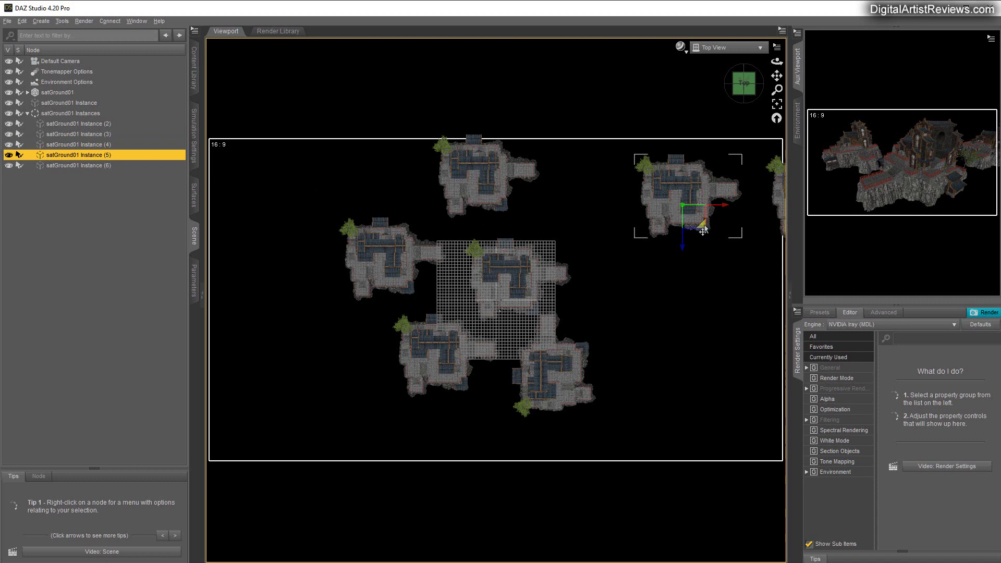
pyautogui.moveTo(702, 229); pyautogui.dragTo(617, 235)
# Move satGround01 Instance (6) to the right of the original temple, at about X 3936 and Z 373
pyautogui.click(102, 167)
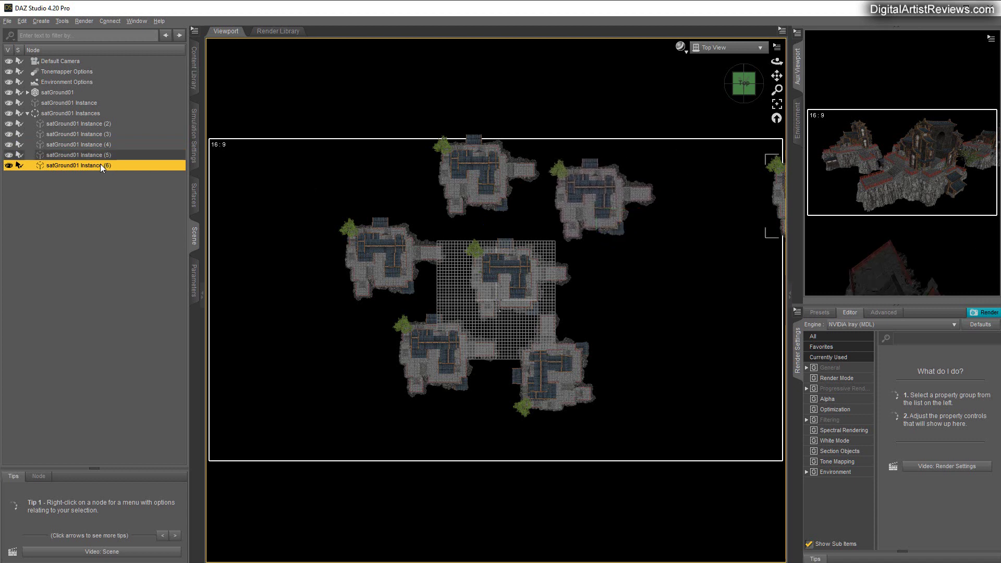
pyautogui.moveTo(777, 76); pyautogui.dragTo(760, 105)
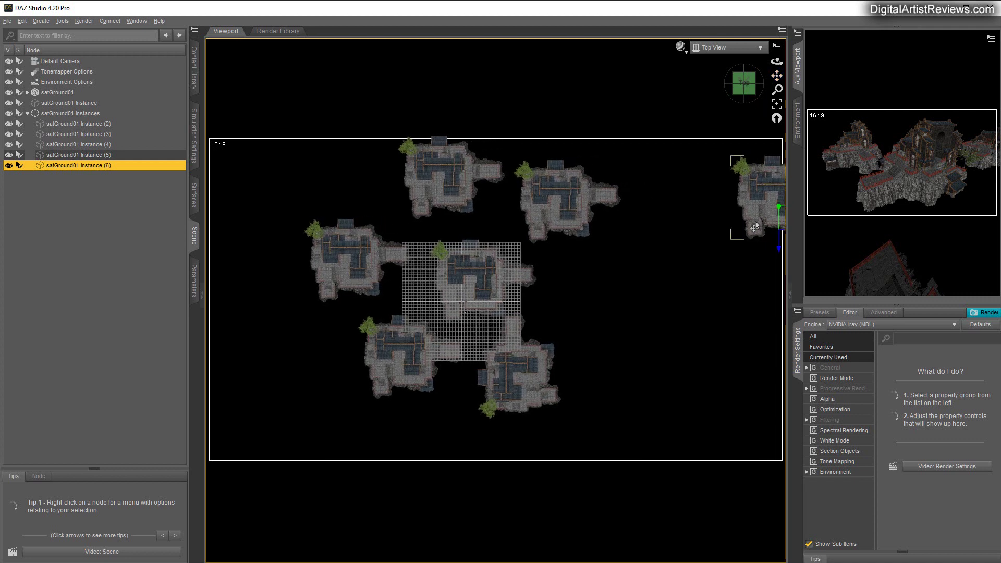
pyautogui.click(194, 277)
pyautogui.moveTo(129, 55); pyautogui.dragTo(108, 56)
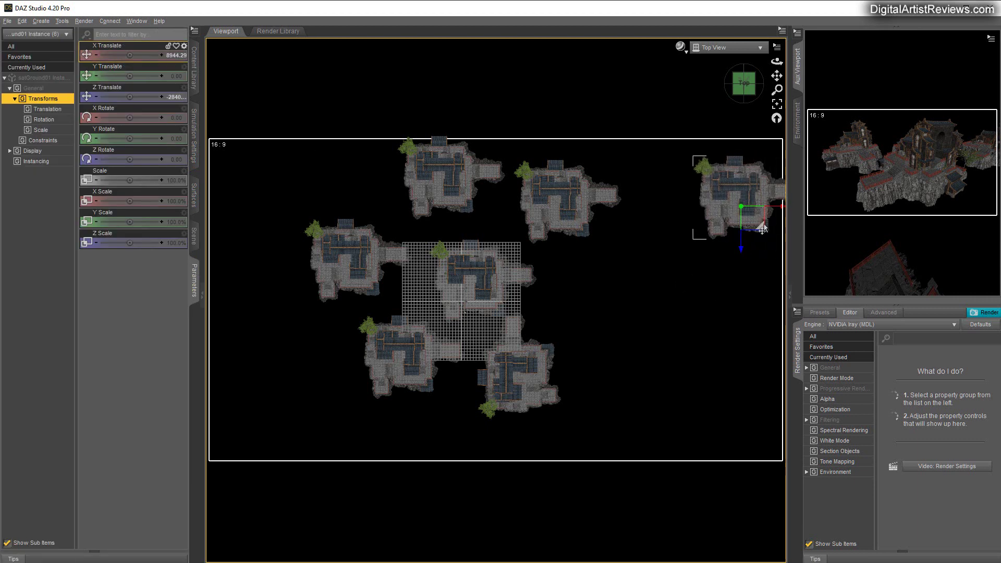
pyautogui.moveTo(692, 291); pyautogui.dragTo(612, 321)
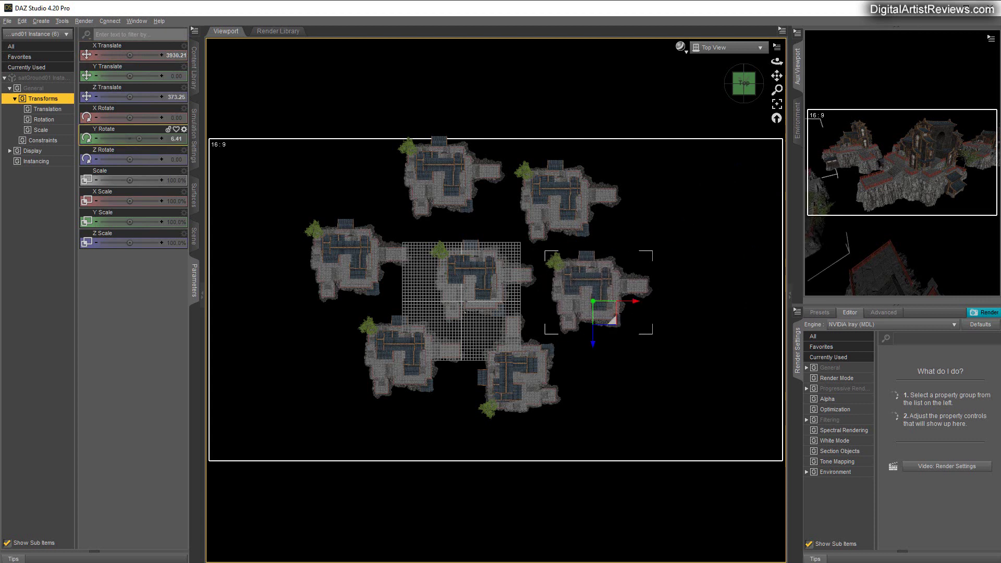
# Set Y Rotate of satGround01 Instance (6) to 90 and shift it slightly away from the original temple
pyautogui.moveTo(139, 138); pyautogui.dragTo(146, 138)
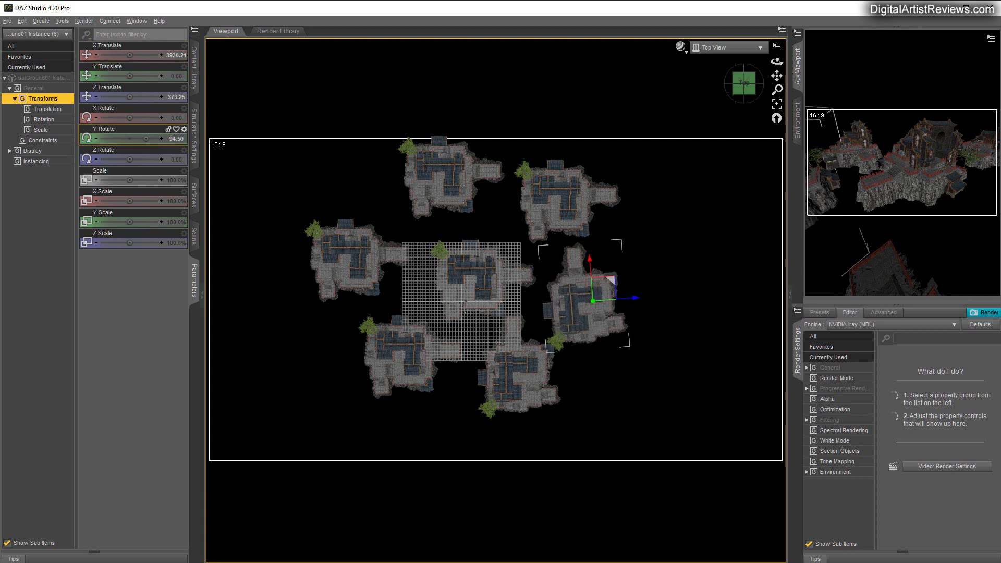
pyautogui.click(174, 141)
pyautogui.write('90')
pyautogui.press('Return')
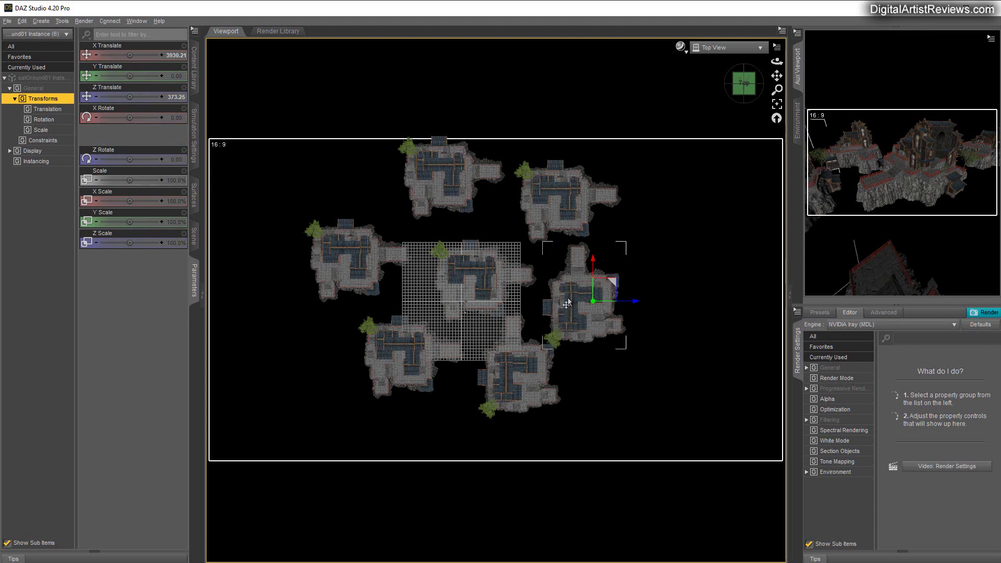
pyautogui.moveTo(616, 283); pyautogui.dragTo(620, 282)
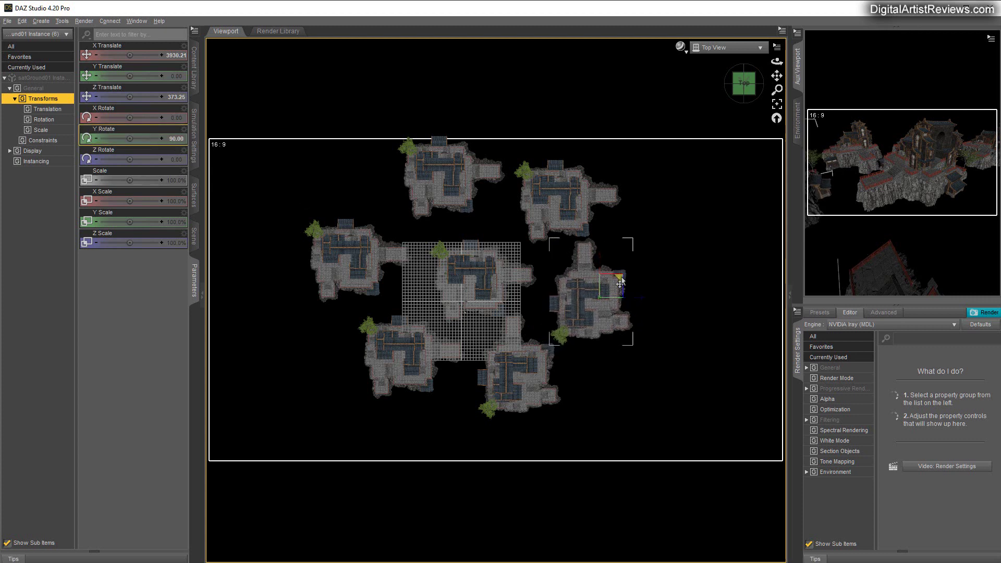
# Set Y Rotate of the first satGround01 instance, in front of the original temple, to 90 and nudge it slightly forward and left
pyautogui.click(523, 391)
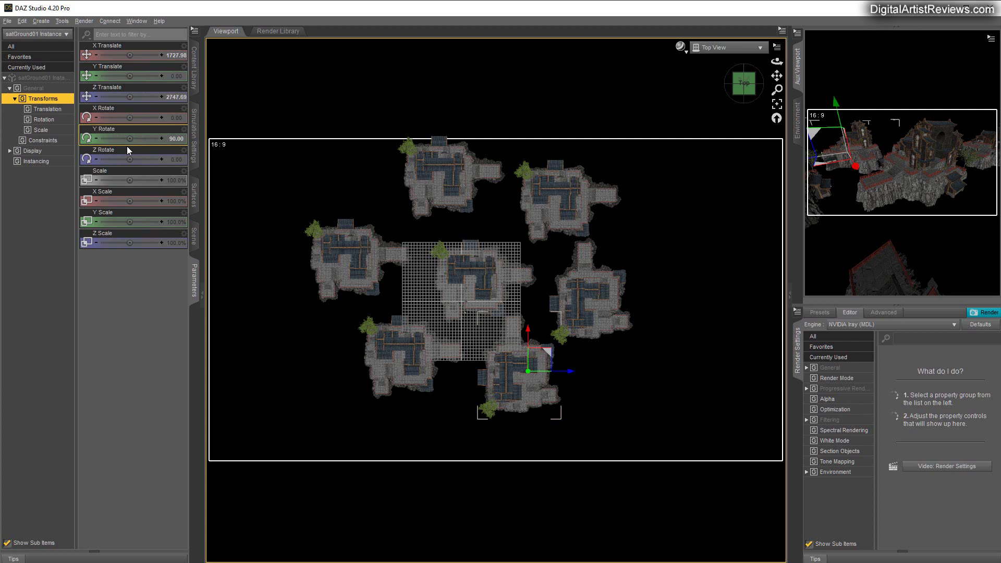
pyautogui.moveTo(129, 138); pyautogui.dragTo(141, 138)
pyautogui.click(177, 140)
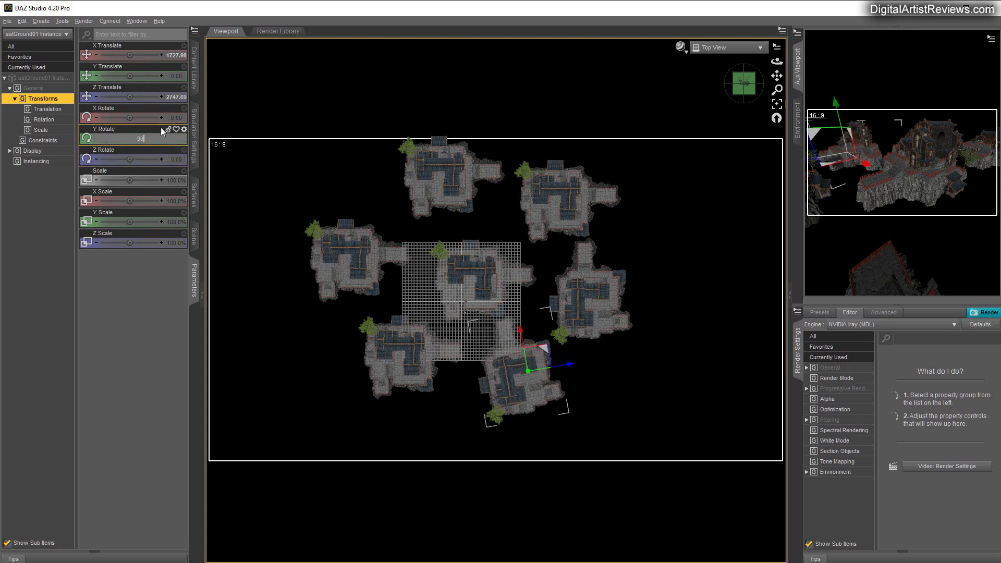
pyautogui.write('90')
pyautogui.press('Return')
pyautogui.moveTo(548, 356); pyautogui.dragTo(543, 362)
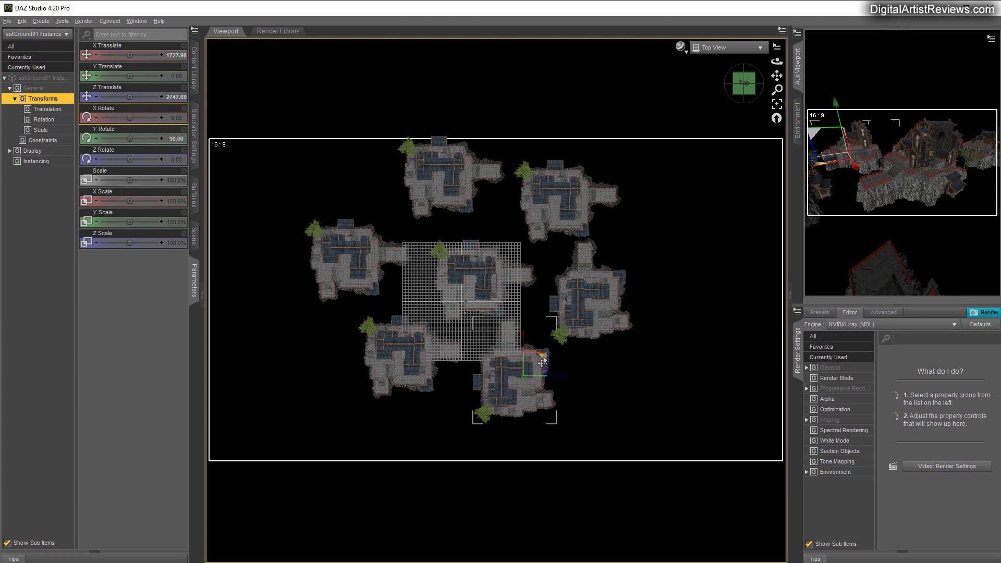
# Set Y Rotate of satGround01 Instance (2) to 270 and move it outward to about X -2764 and Z 2510
pyautogui.click(413, 360)
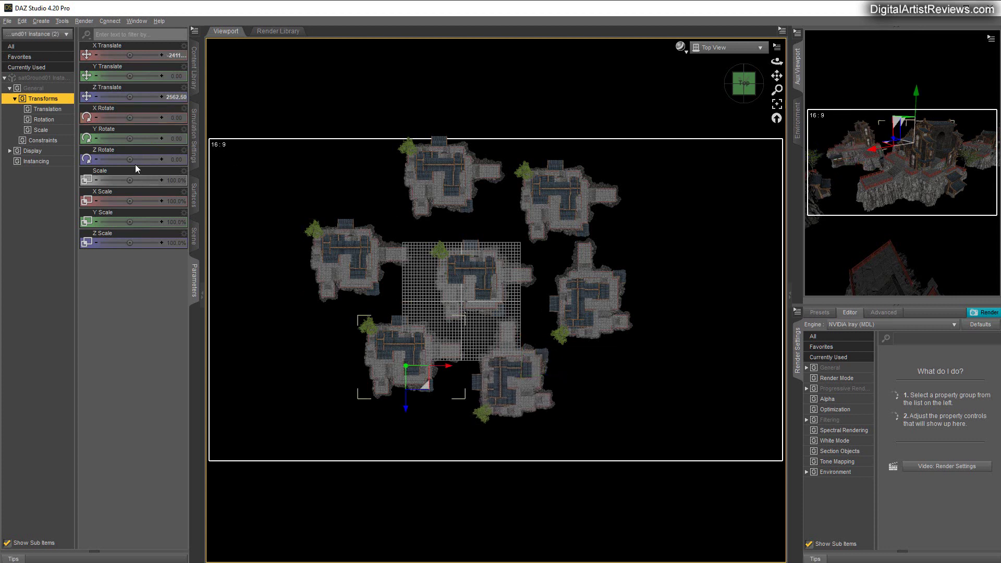
pyautogui.moveTo(138, 138)
pyautogui.mouseDown()
pyautogui.moveTo(148, 138)
pyautogui.moveTo(130, 143)
pyautogui.mouseUp()
pyautogui.click(174, 140)
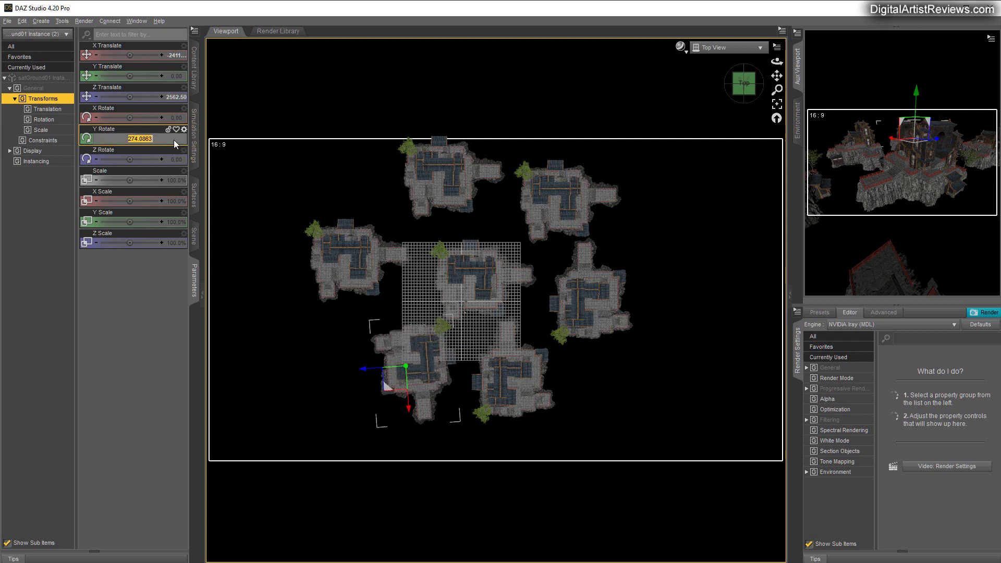
pyautogui.write('270')
pyautogui.press('Return')
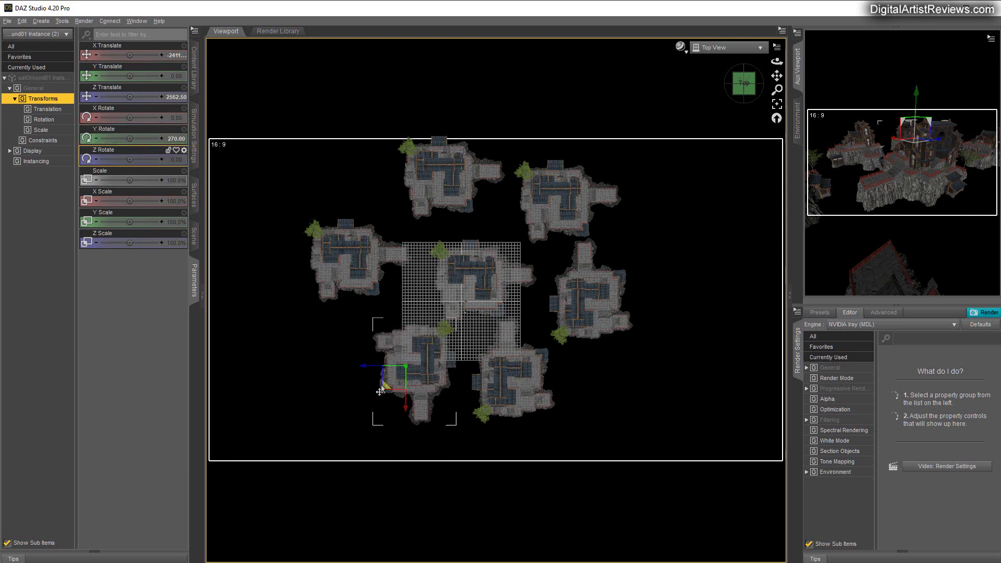
pyautogui.moveTo(381, 393); pyautogui.dragTo(370, 392)
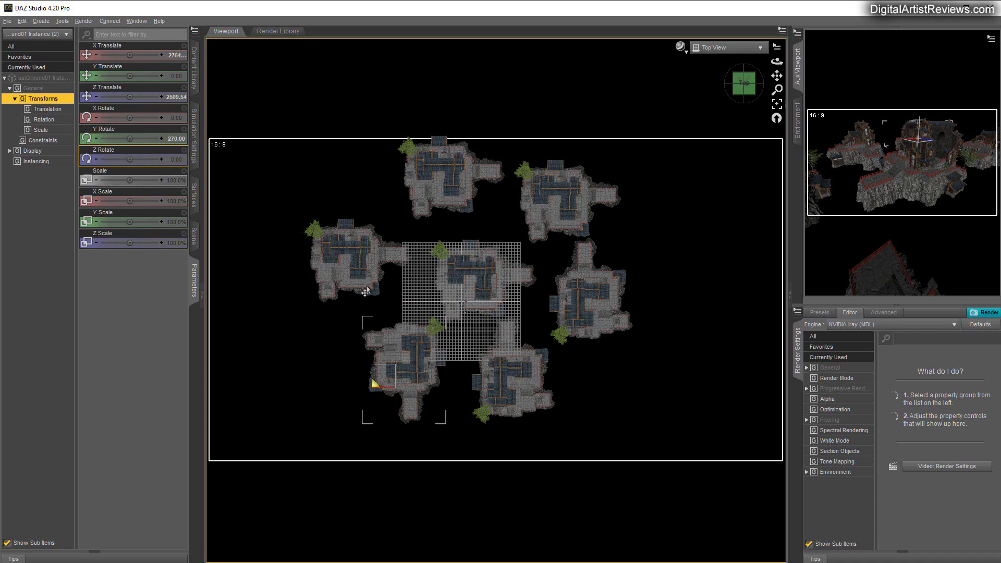
# Try scaling satGround01 Instance (4) to about 116% on X, 149% on Y and 120% on Z
pyautogui.click(440, 185)
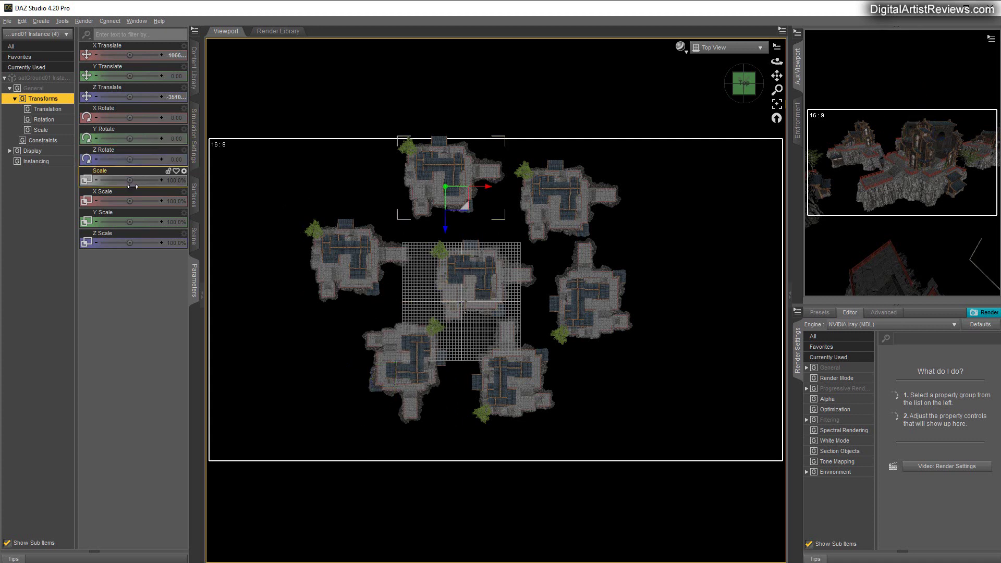
pyautogui.moveTo(130, 202); pyautogui.dragTo(136, 201)
pyautogui.moveTo(128, 243); pyautogui.dragTo(140, 243)
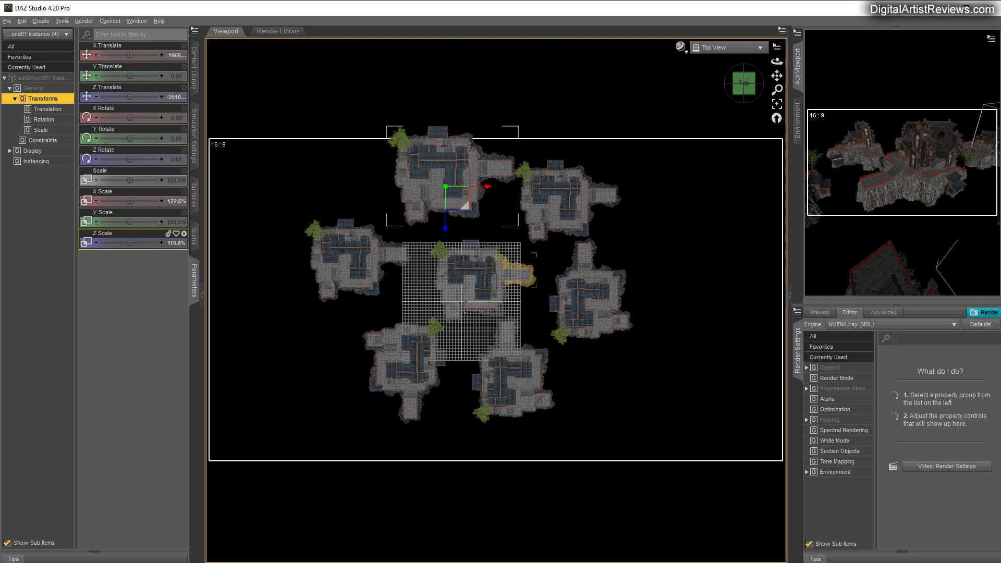
pyautogui.moveTo(991, 53); pyautogui.dragTo(982, 76)
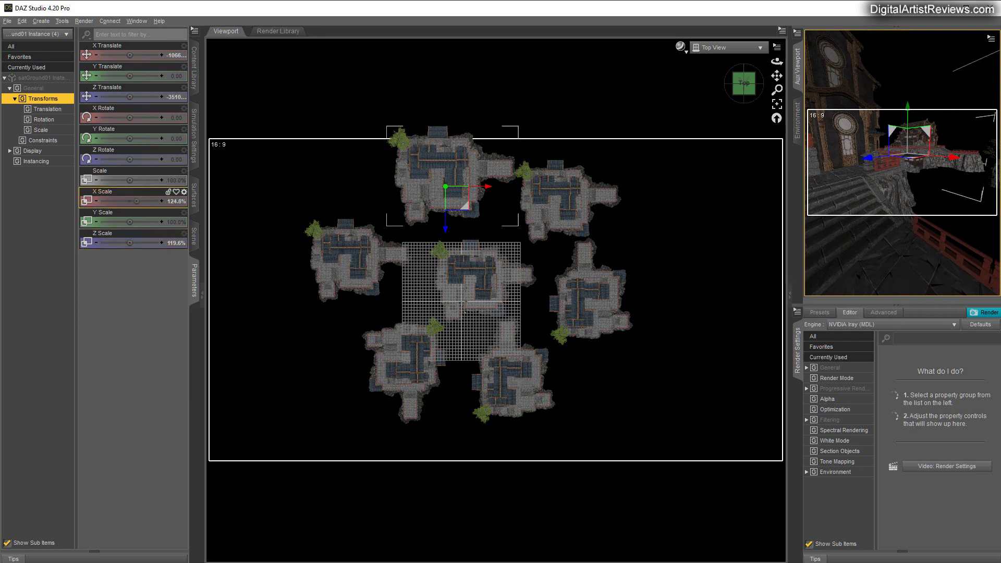
pyautogui.moveTo(137, 202)
pyautogui.mouseDown()
pyautogui.moveTo(148, 201)
pyautogui.moveTo(113, 201)
pyautogui.moveTo(139, 211)
pyautogui.mouseUp()
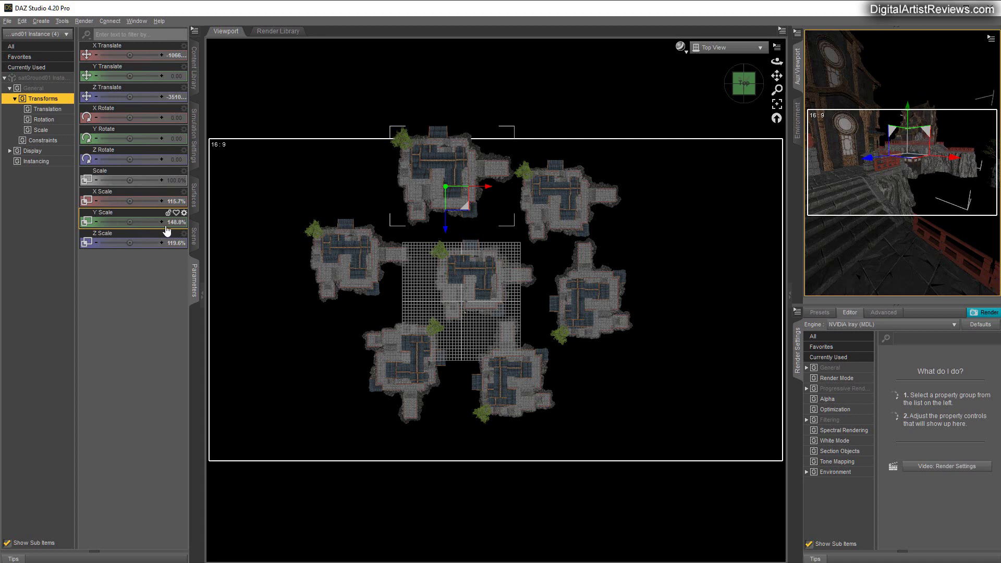
# Undo all the X, Y and Z scale changes made to satGround01 Instance (4)
pyautogui.click(24, 34)
pyautogui.click(24, 35)
pyautogui.hotkey('ctrl', 'z')
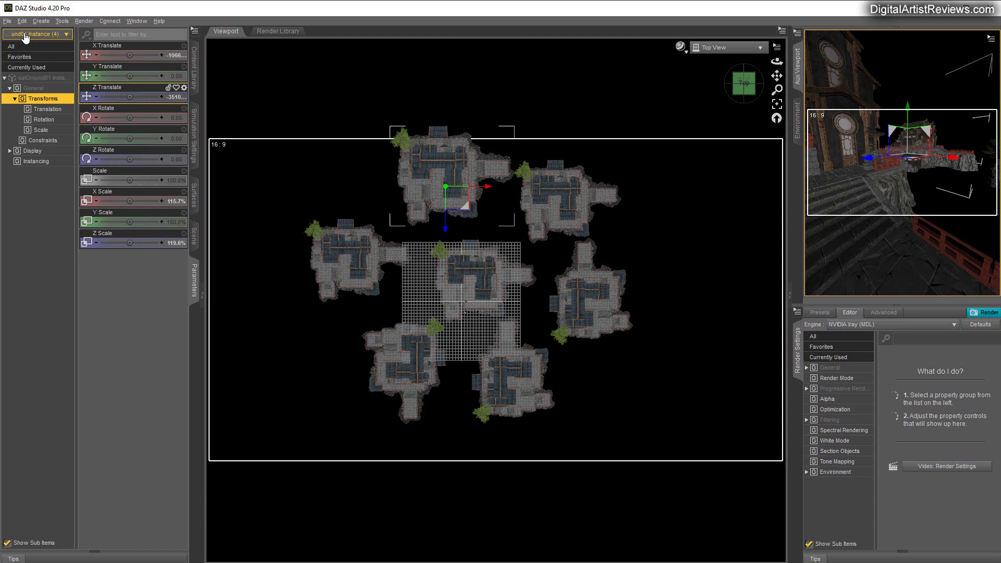
pyautogui.click(24, 35)
pyautogui.click(26, 35)
pyautogui.hotkey('ctrl', 'z')
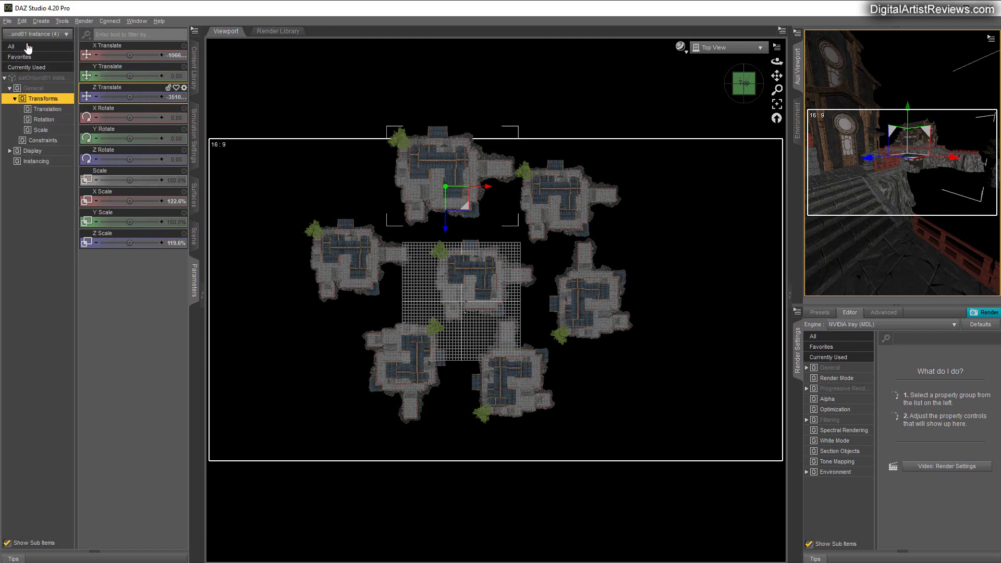
pyautogui.click(22, 21)
pyautogui.click(23, 34)
pyautogui.click(22, 21)
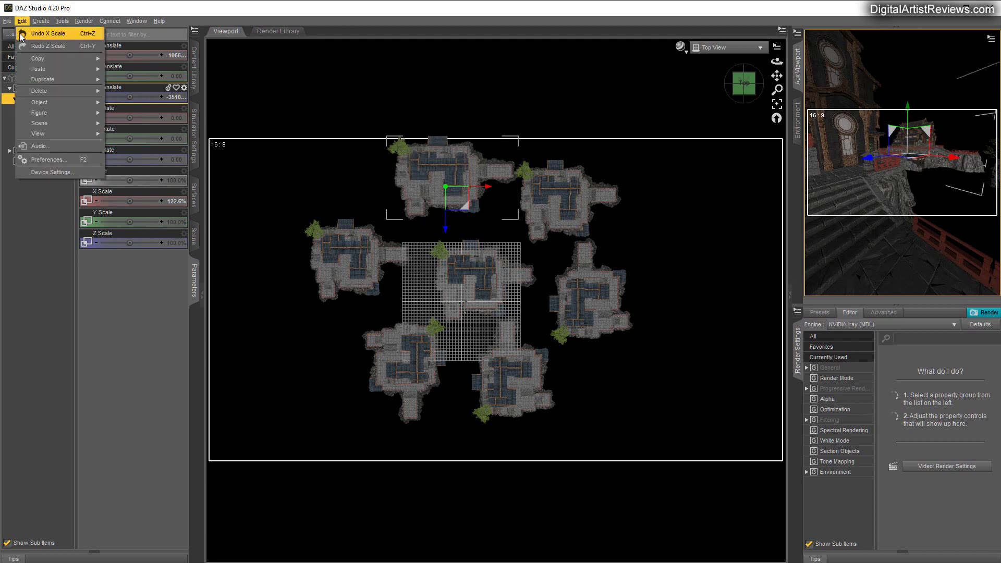
pyautogui.click(23, 34)
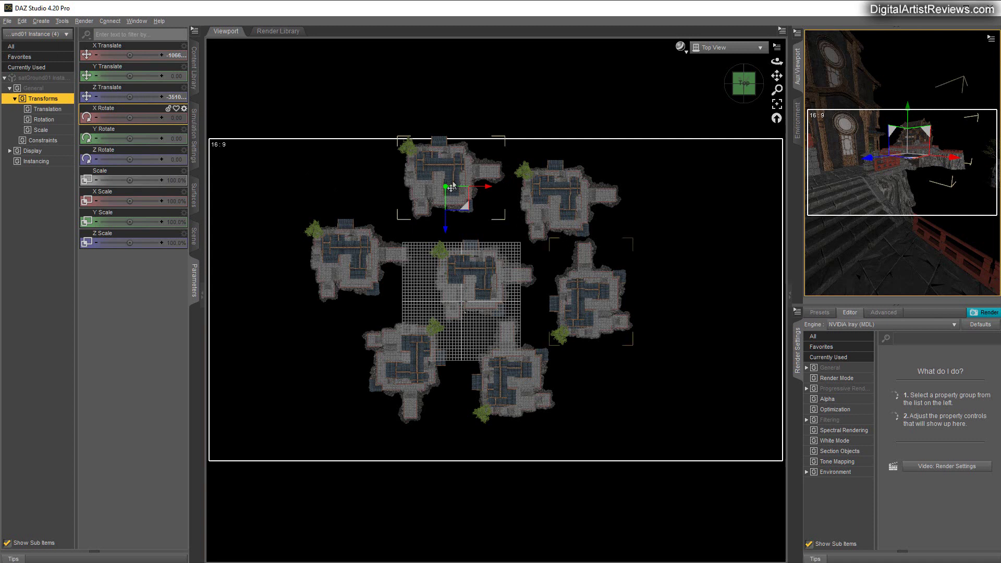
# Set Y Rotate of satGround01 Instance (4) to 180 and shift it to about X -854 and Z -3652
pyautogui.click(174, 140)
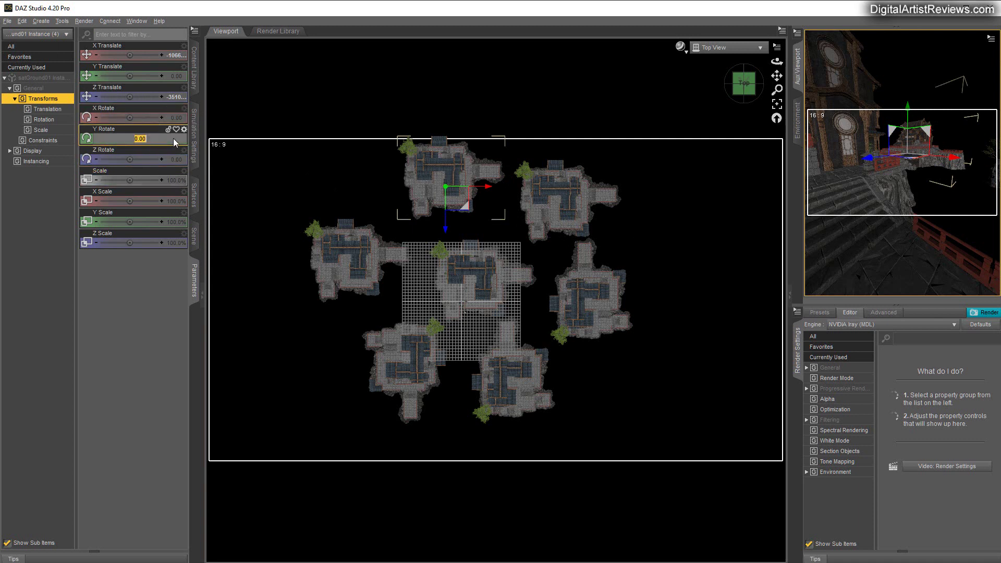
pyautogui.press('Return')
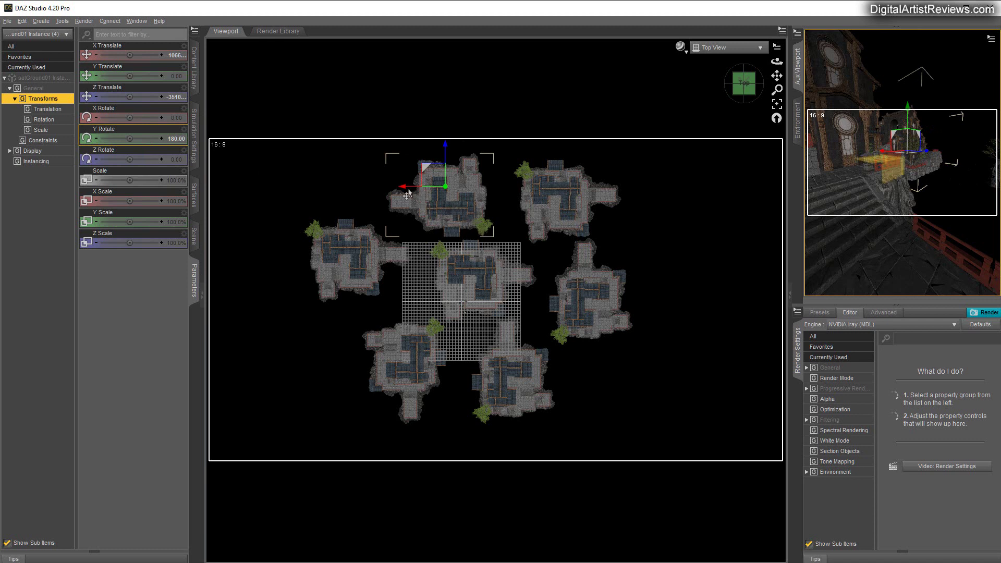
pyautogui.moveTo(419, 176); pyautogui.dragTo(426, 172)
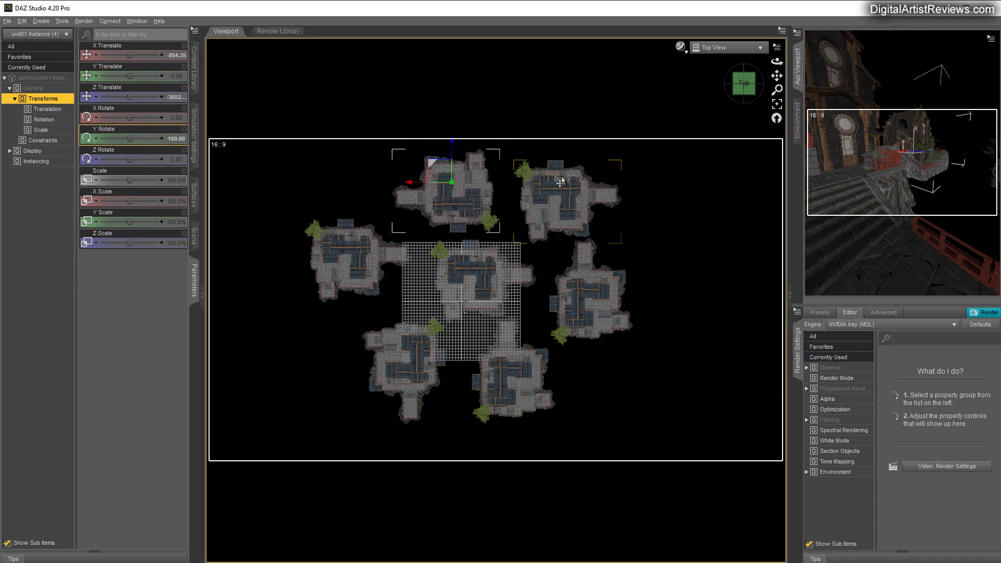
# Switch the main viewport to the Default Camera and add a new camera to the scene
pyautogui.click(729, 47)
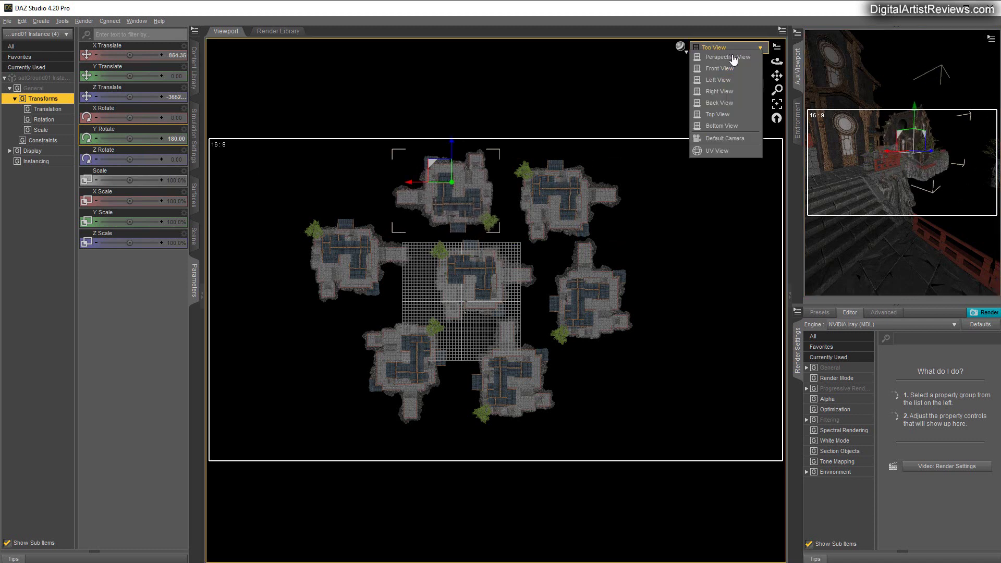
pyautogui.click(722, 135)
pyautogui.click(40, 21)
pyautogui.click(57, 27)
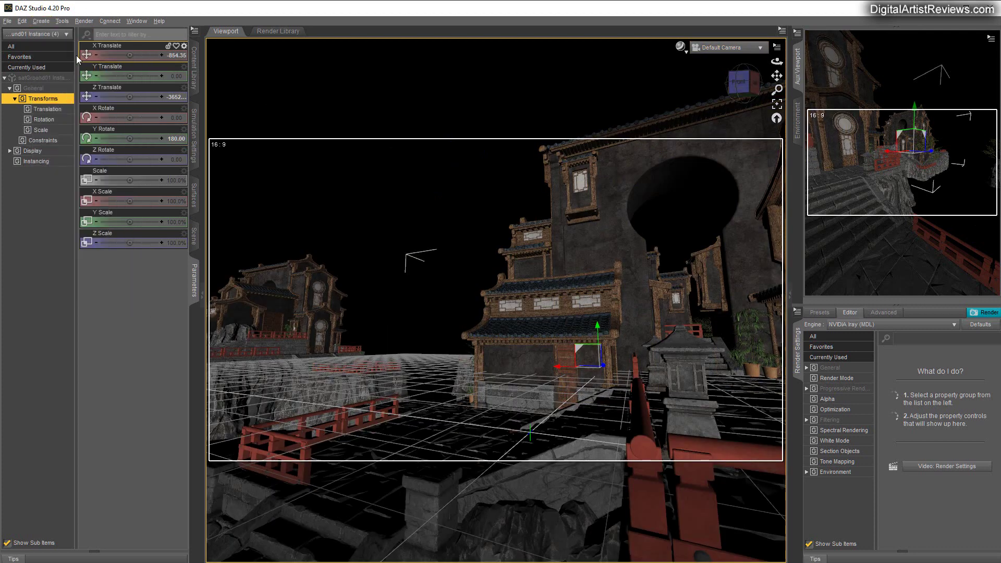
pyautogui.click(316, 371)
# Set the render Environment Mode to Dome and Scene and remove the image from the Environment Map
pyautogui.click(824, 472)
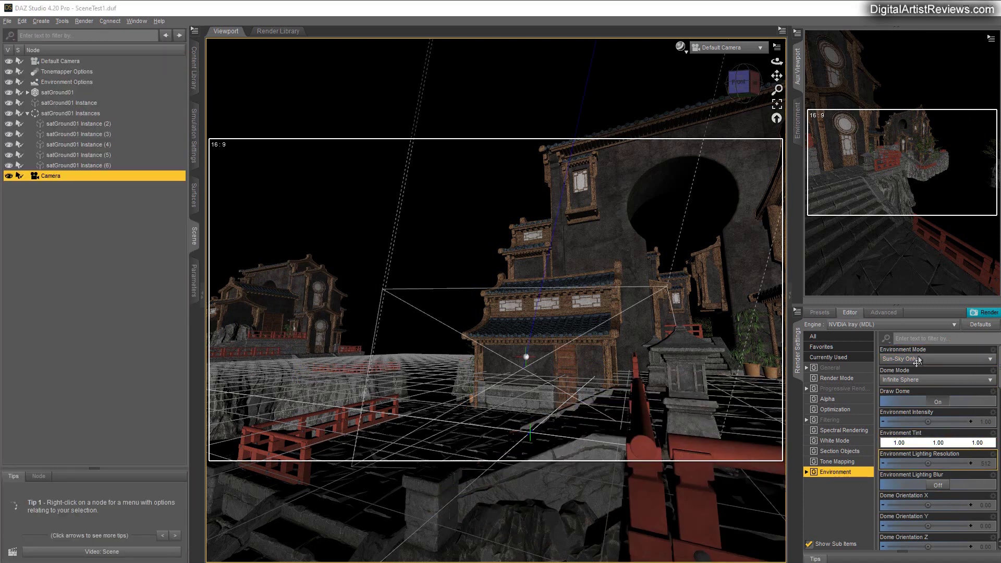
pyautogui.click(936, 359)
pyautogui.click(909, 365)
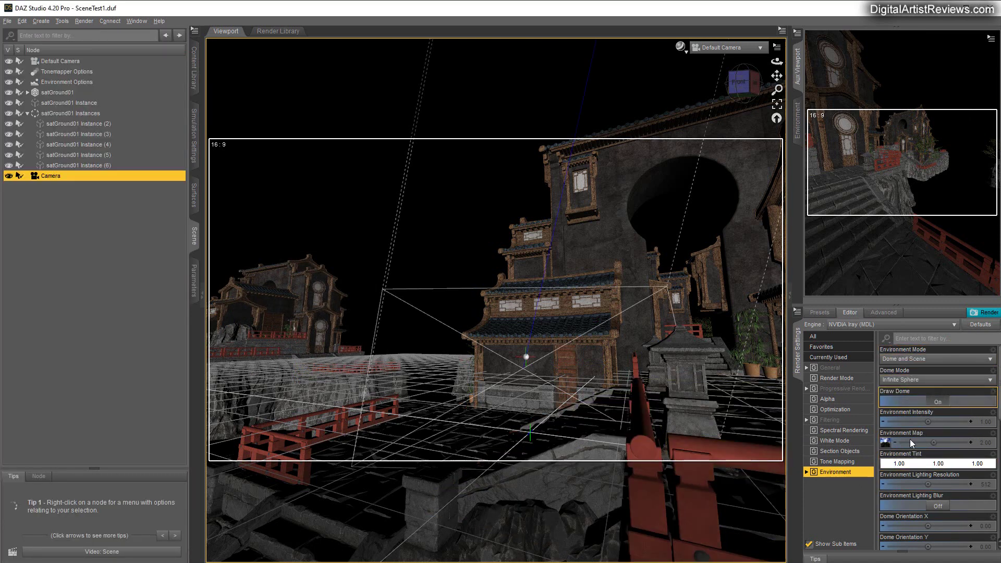
pyautogui.click(885, 443)
pyautogui.click(920, 7)
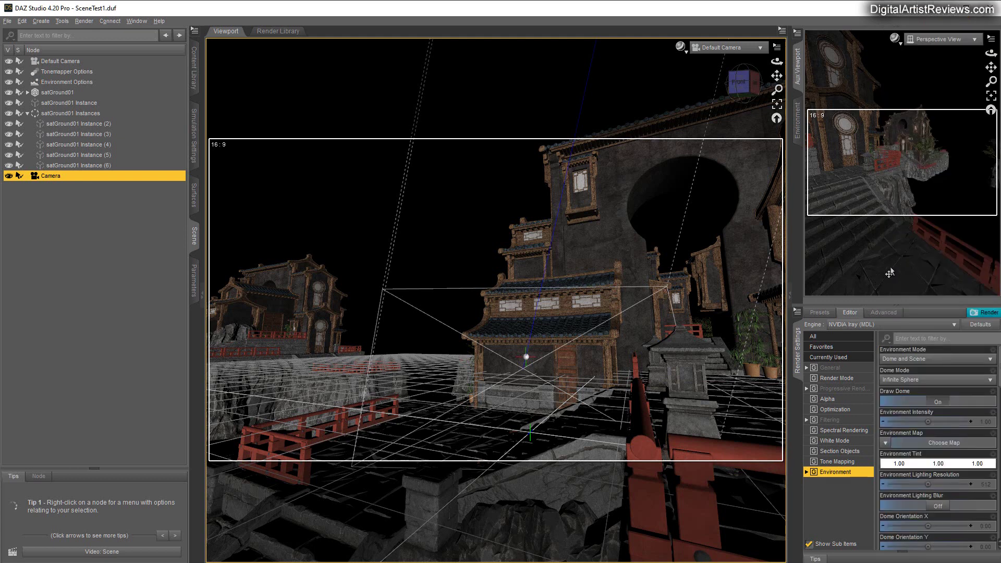
# Set SS Day to 2015-06-10 and change the hour of SS Time in the sun-sky environment settings
pyautogui.scroll(-10, 897, 421)
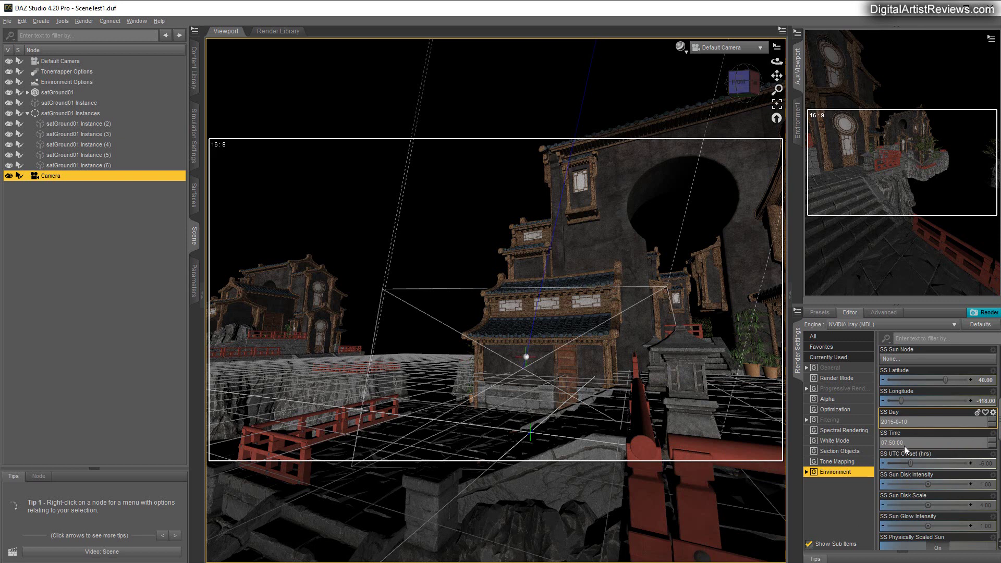
pyautogui.write('6')
pyautogui.press('Return')
pyautogui.click(889, 443)
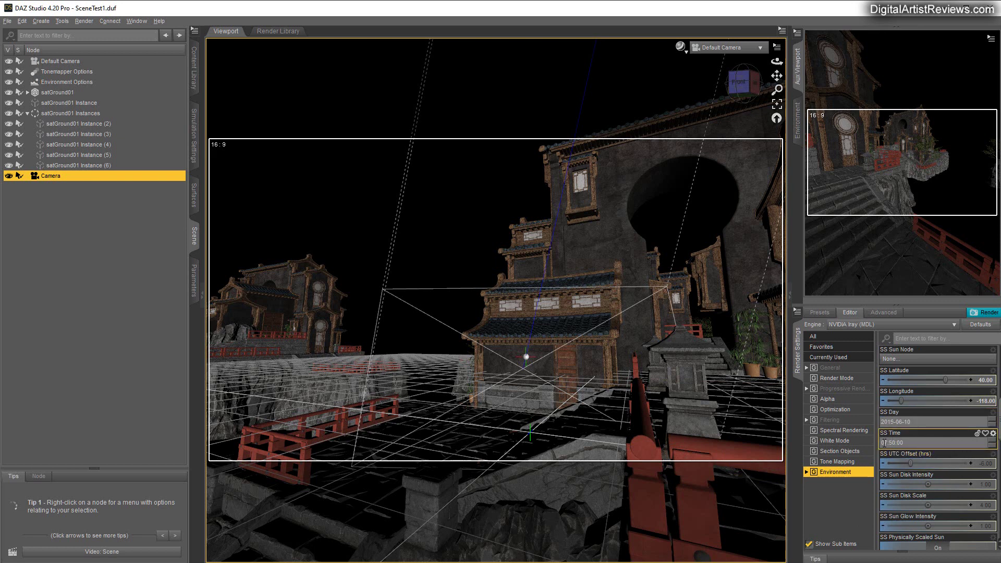
pyautogui.press('BackSpace')
pyautogui.press('BackSpace')
pyautogui.write('15')
pyautogui.press('BackSpace')
pyautogui.press('Return')
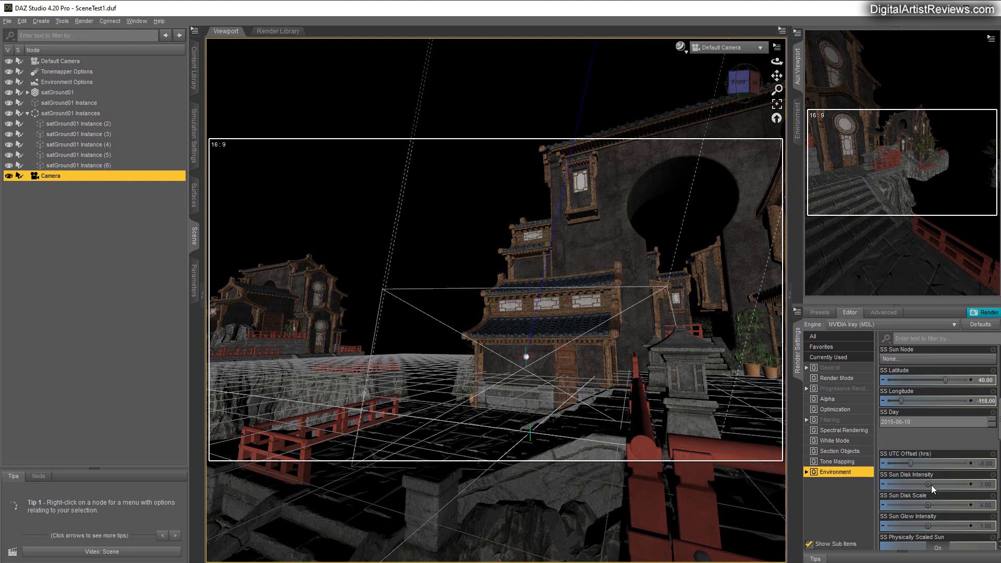
pyautogui.scroll(-10, 943, 487)
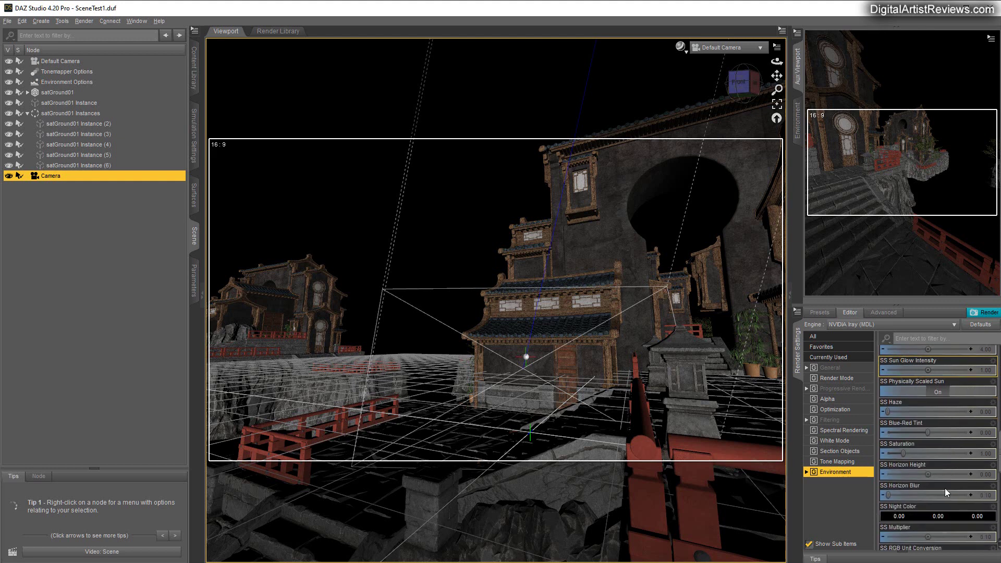
pyautogui.scroll(-2, 936, 516)
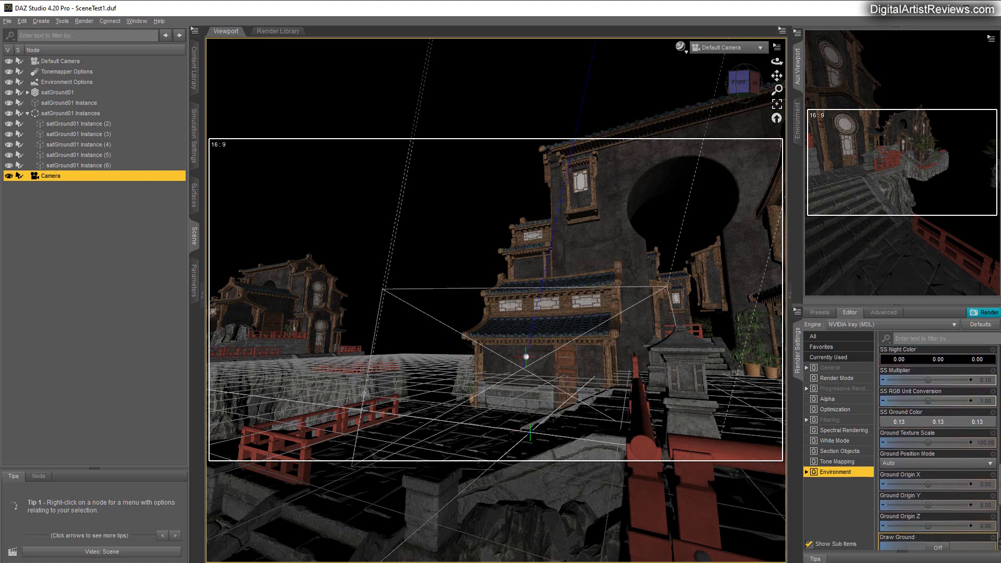
# Look through the new Camera and frame the stone courtyard with the lantern in the foreground and the distant temple instance behind
pyautogui.click(727, 48)
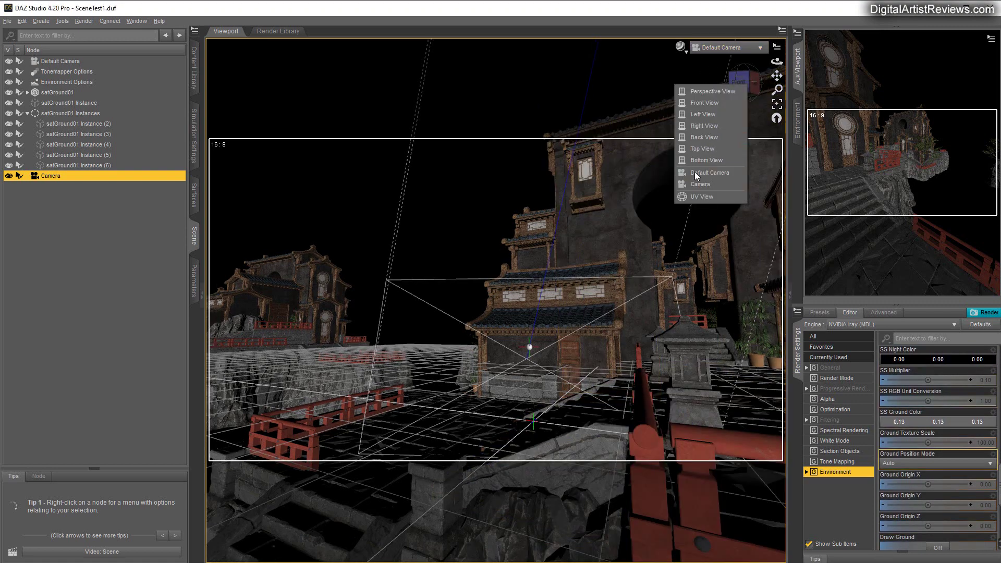
pyautogui.click(714, 94)
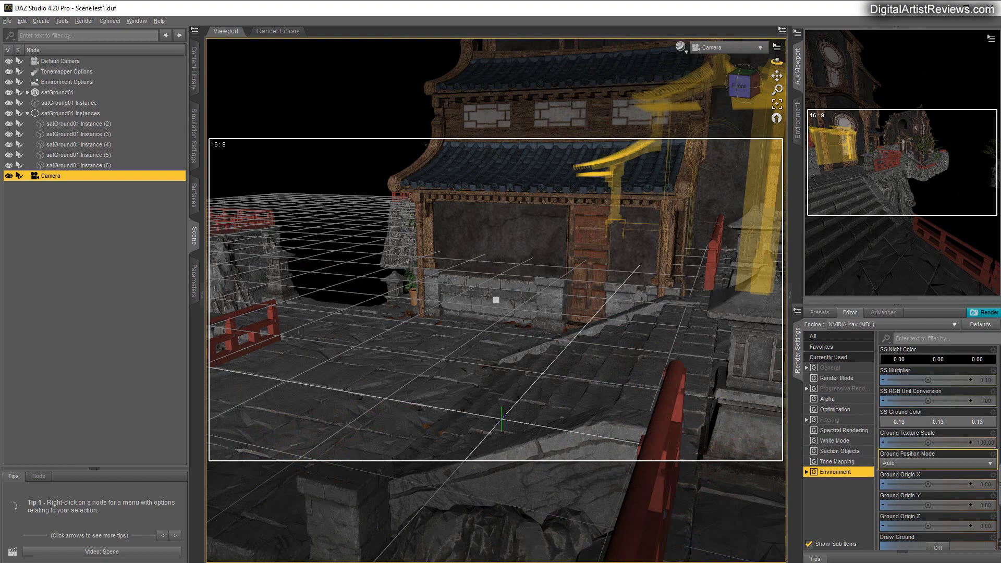
pyautogui.moveTo(777, 62); pyautogui.dragTo(776, 109)
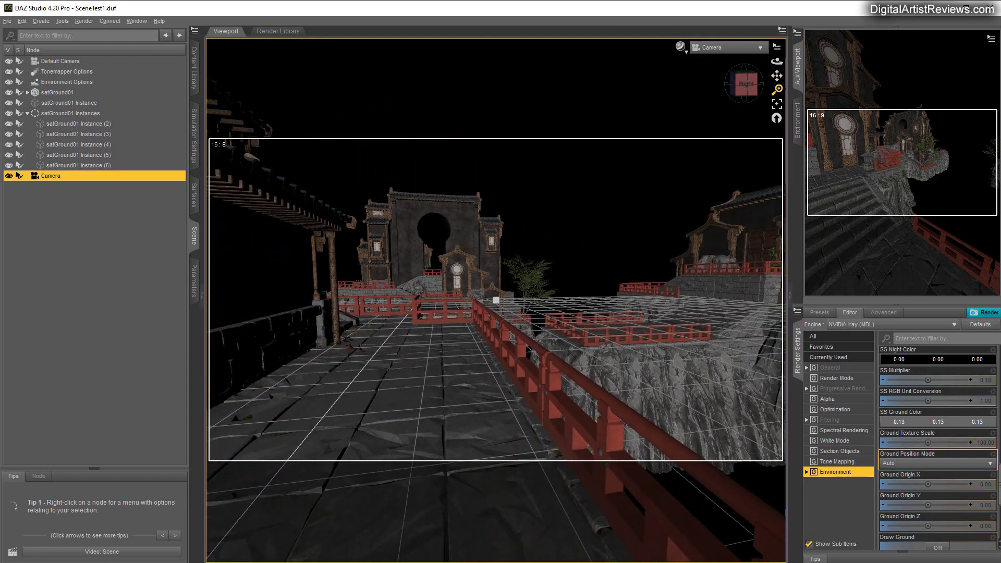
pyautogui.moveTo(777, 60); pyautogui.dragTo(688, 57)
pyautogui.moveTo(803, 63); pyautogui.dragTo(812, 90)
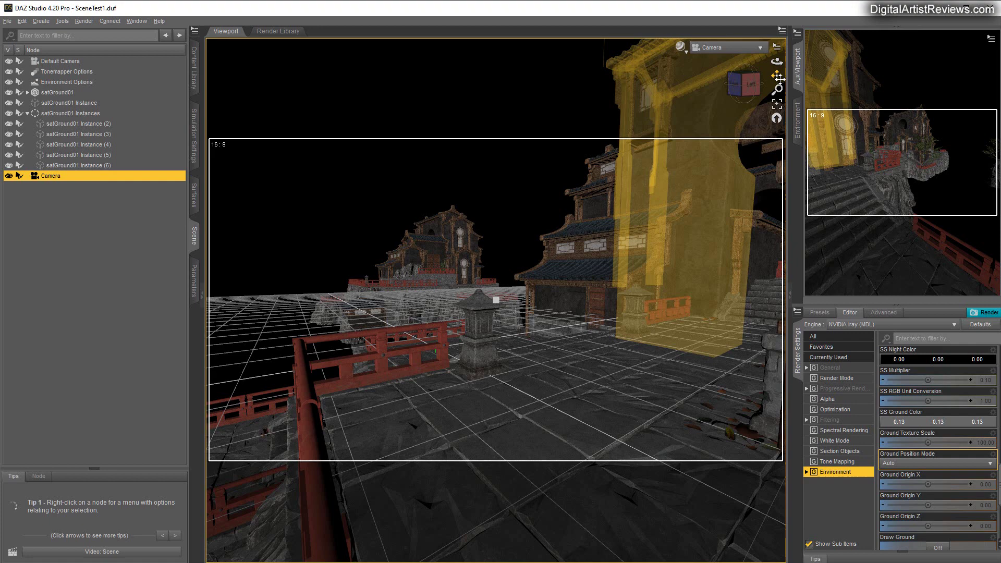
pyautogui.moveTo(778, 78); pyautogui.dragTo(779, 54)
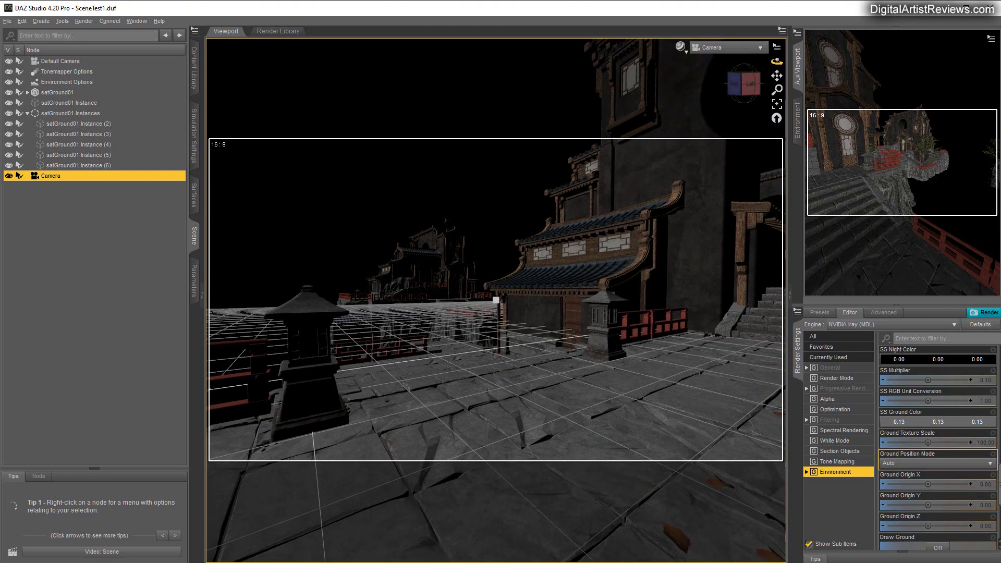
pyautogui.moveTo(491, 108); pyautogui.dragTo(491, 103)
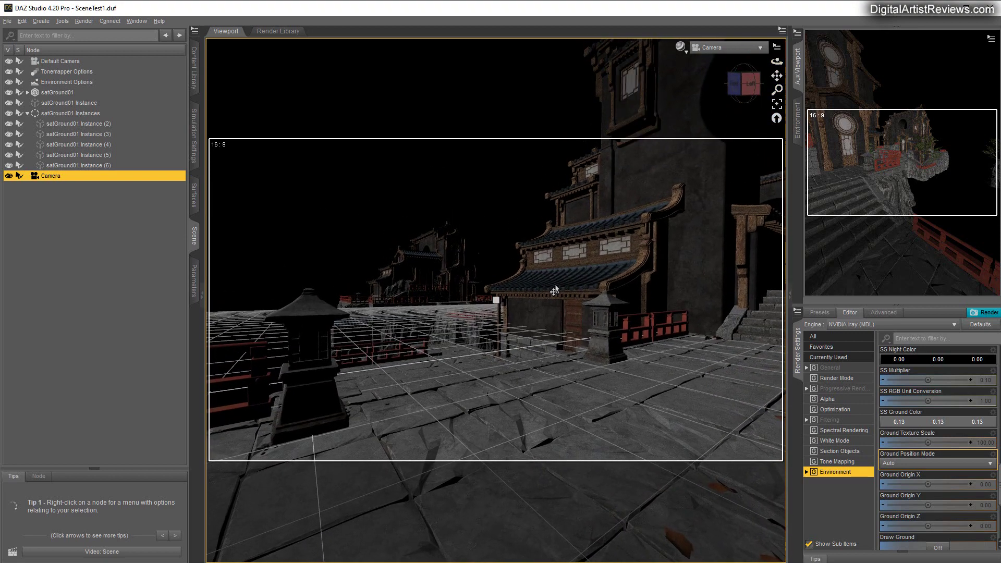
pyautogui.moveTo(777, 62); pyautogui.dragTo(773, 63)
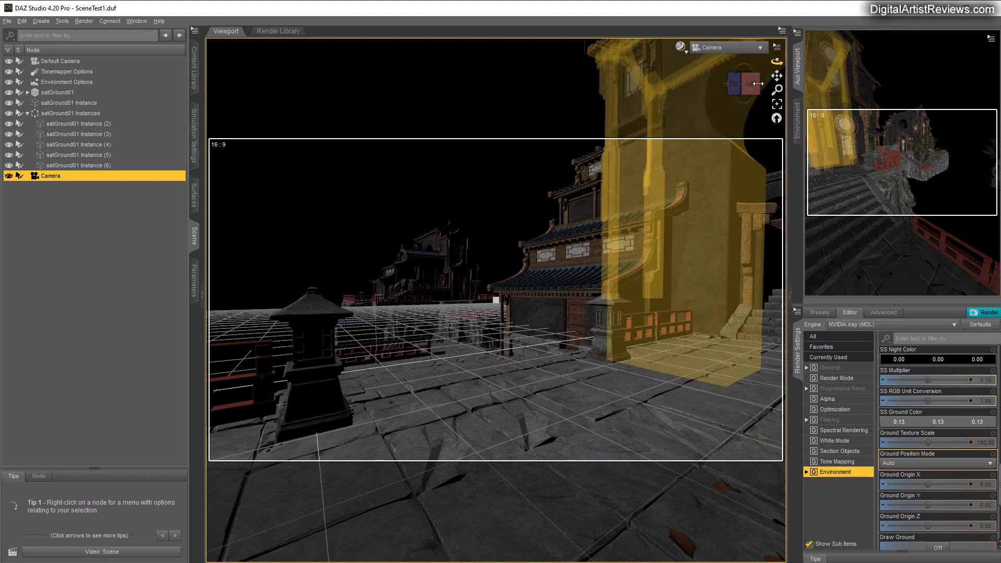
# Create another node instance of satGround01 with default settings, correcting its name to satGround01_Instance 7, and select the new instance
pyautogui.click(96, 145)
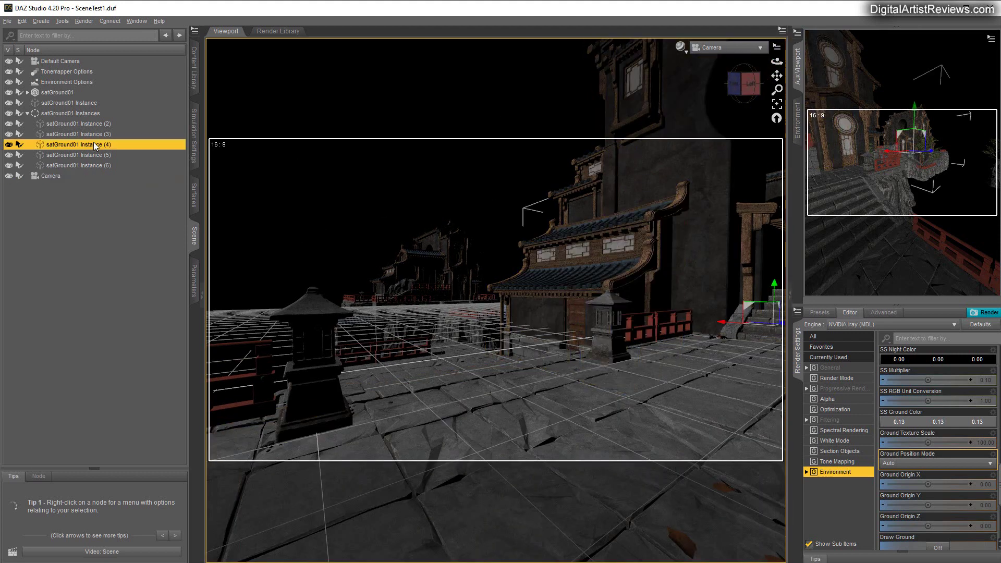
pyautogui.click(431, 267)
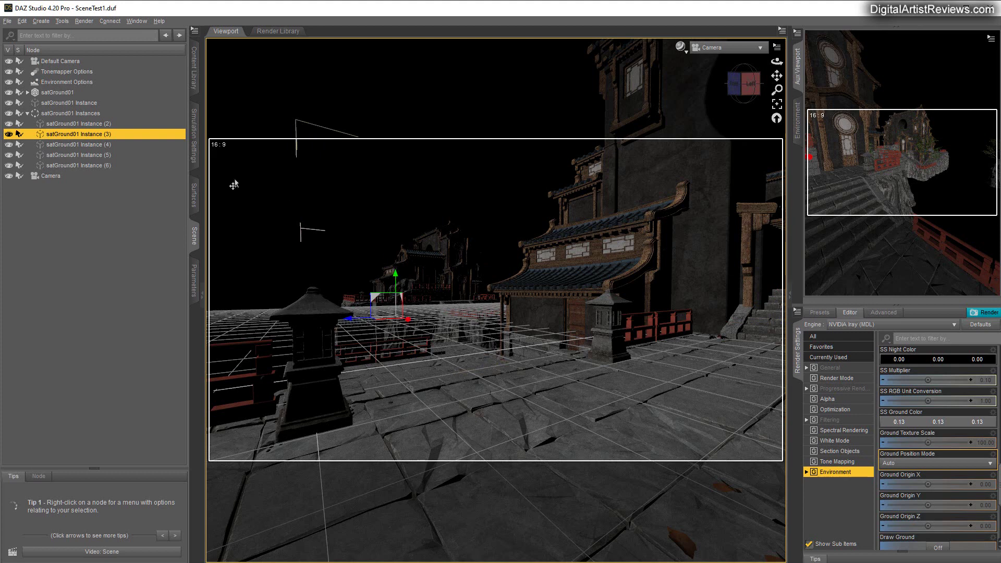
pyautogui.click(58, 92)
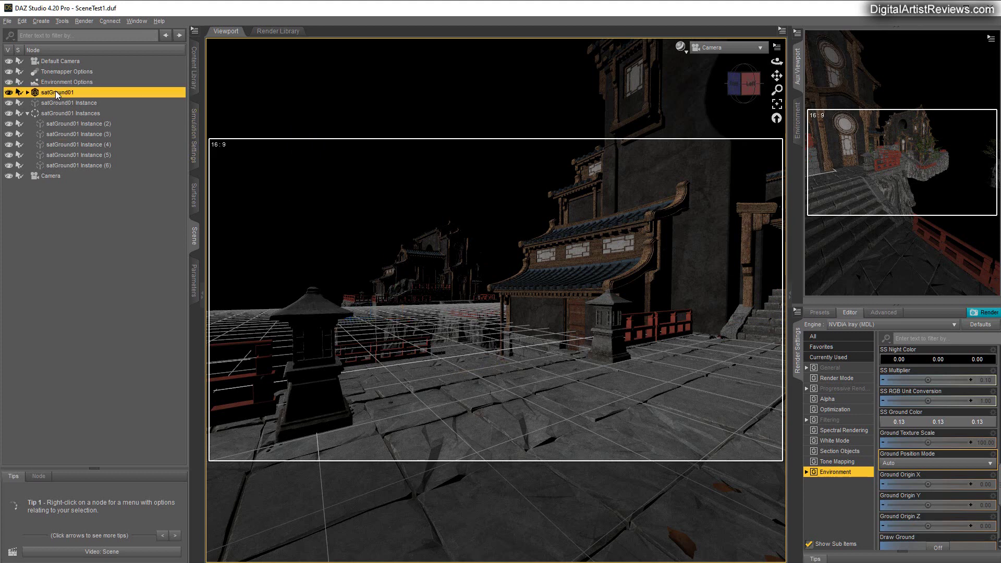
pyautogui.click(42, 22)
pyautogui.click(63, 139)
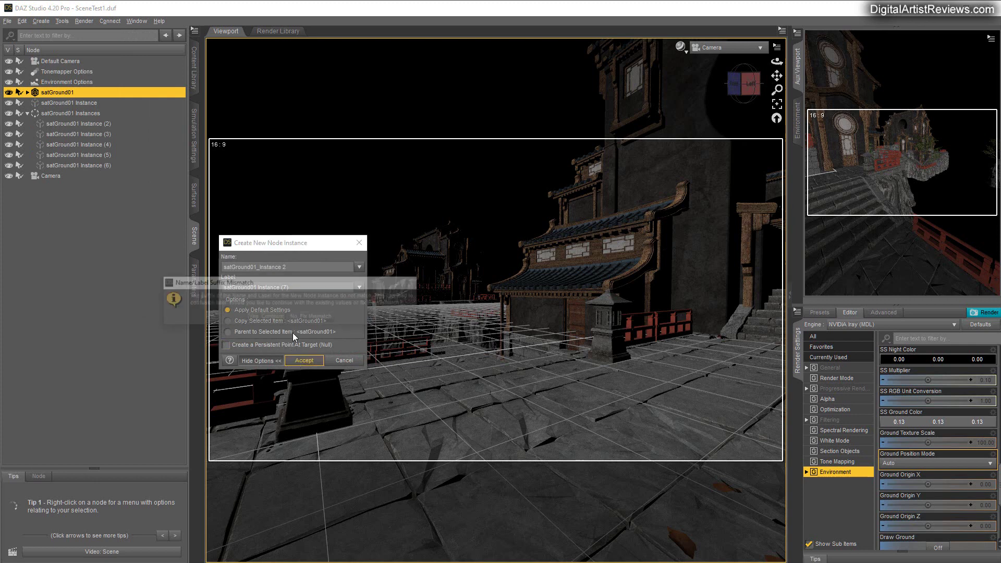
pyautogui.click(311, 317)
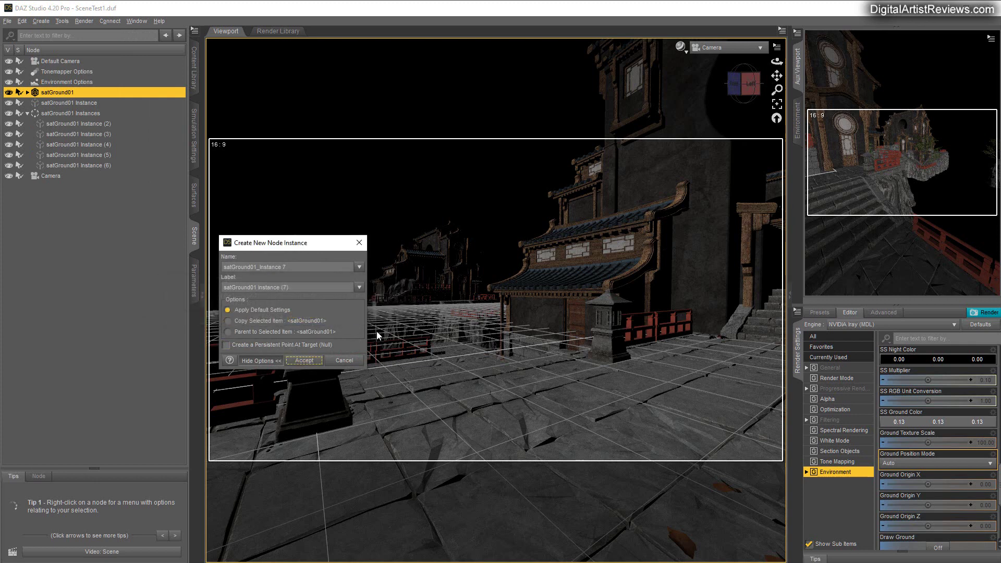
pyautogui.click(304, 360)
pyautogui.click(409, 277)
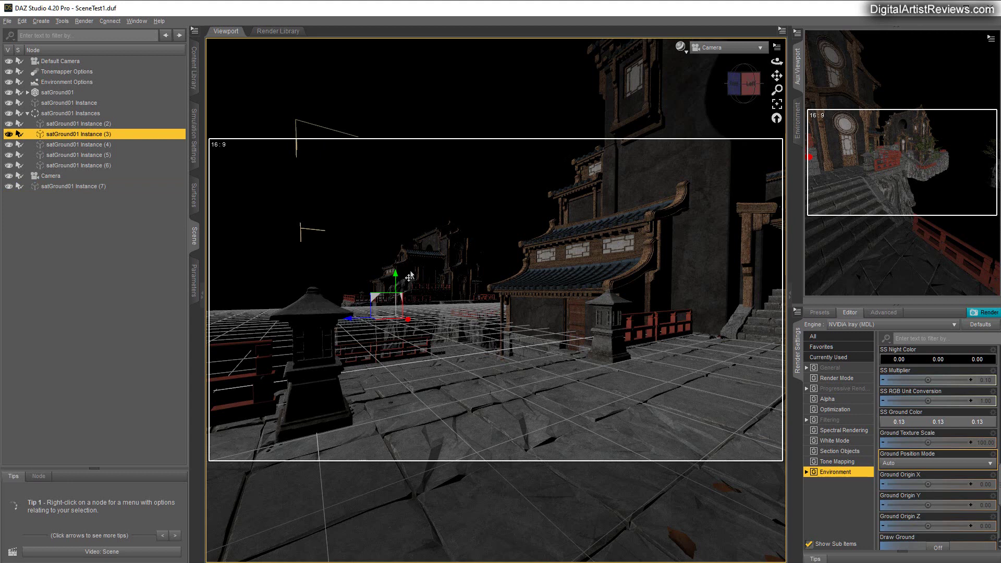
pyautogui.click(53, 185)
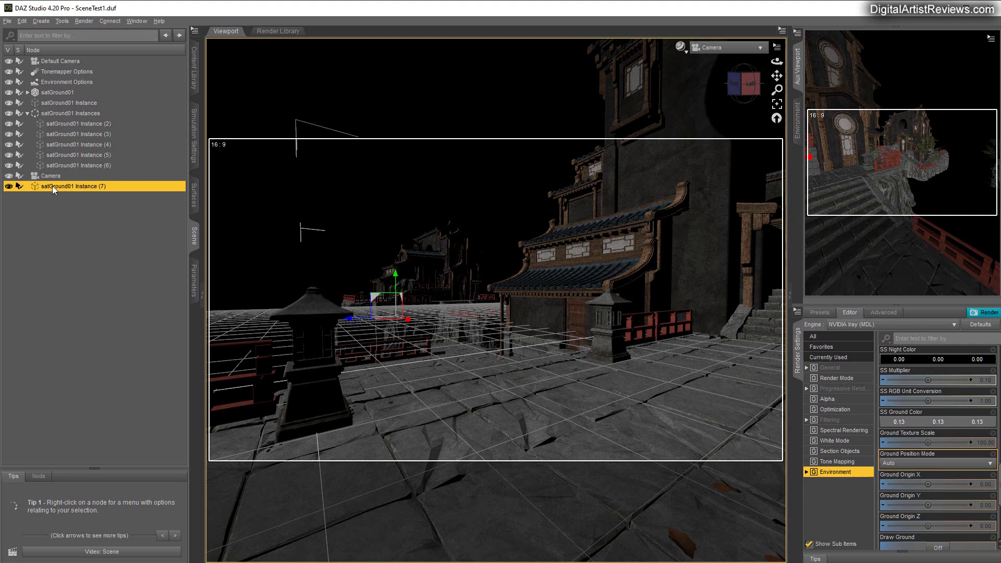
# Move satGround01 Instance (7) behind the foreground lantern and rotate it to about -93.73 on the Y axis
pyautogui.moveTo(374, 302); pyautogui.dragTo(305, 288)
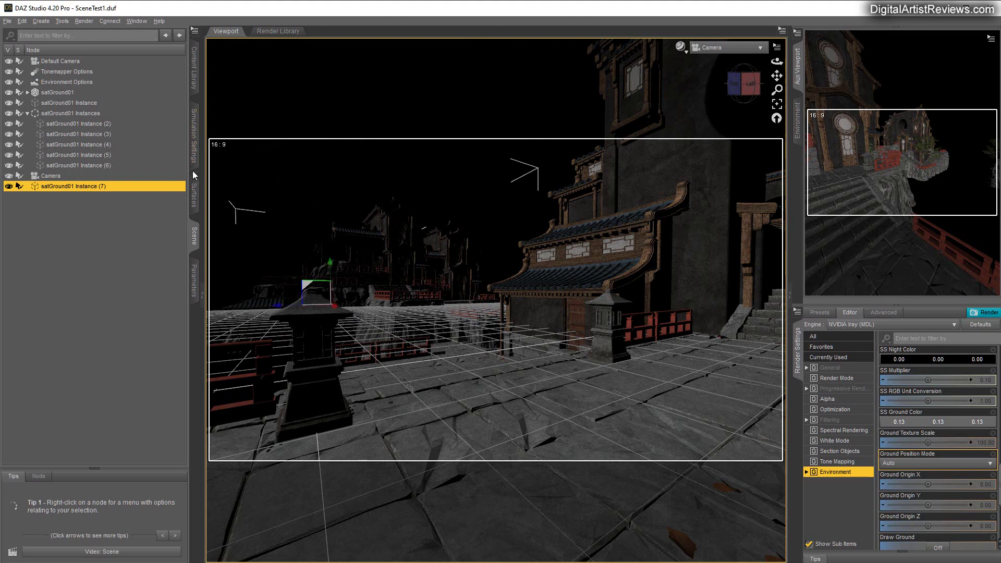
pyautogui.click(194, 280)
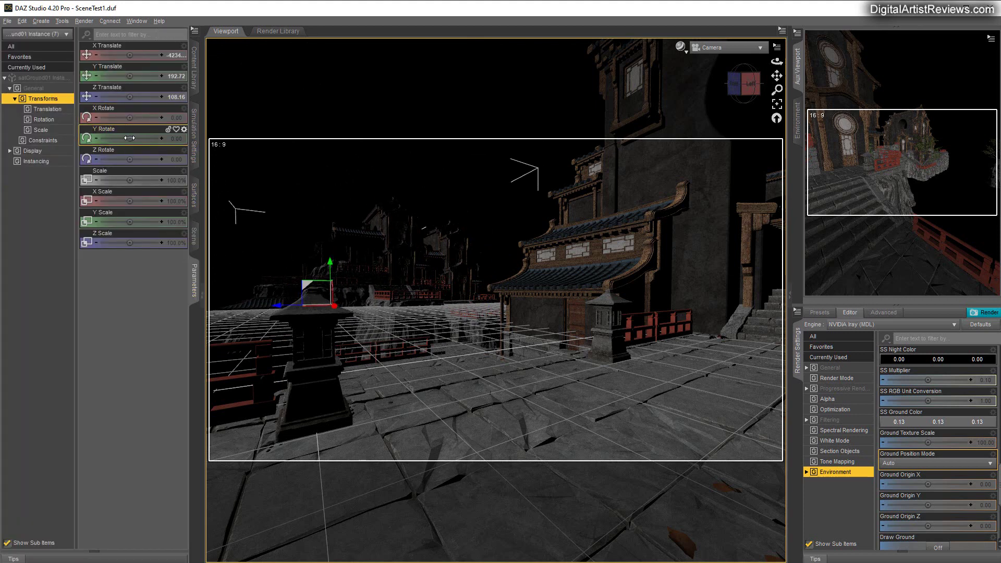
pyautogui.moveTo(129, 138); pyautogui.dragTo(111, 138)
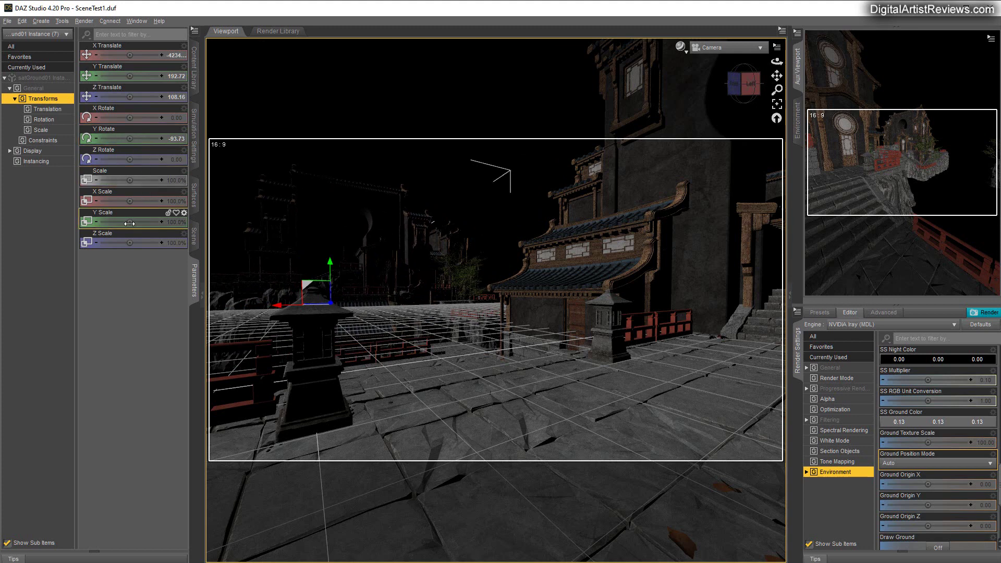
# Stretch the instance to a Y Scale of about 238.4% and shift it to X Translate about -9703 and Z Translate about 278.86
pyautogui.moveTo(129, 223); pyautogui.dragTo(145, 223)
pyautogui.moveTo(139, 97); pyautogui.dragTo(115, 97)
pyautogui.moveTo(130, 55)
pyautogui.mouseDown()
pyautogui.moveTo(105, 55)
pyautogui.moveTo(124, 57)
pyautogui.mouseUp()
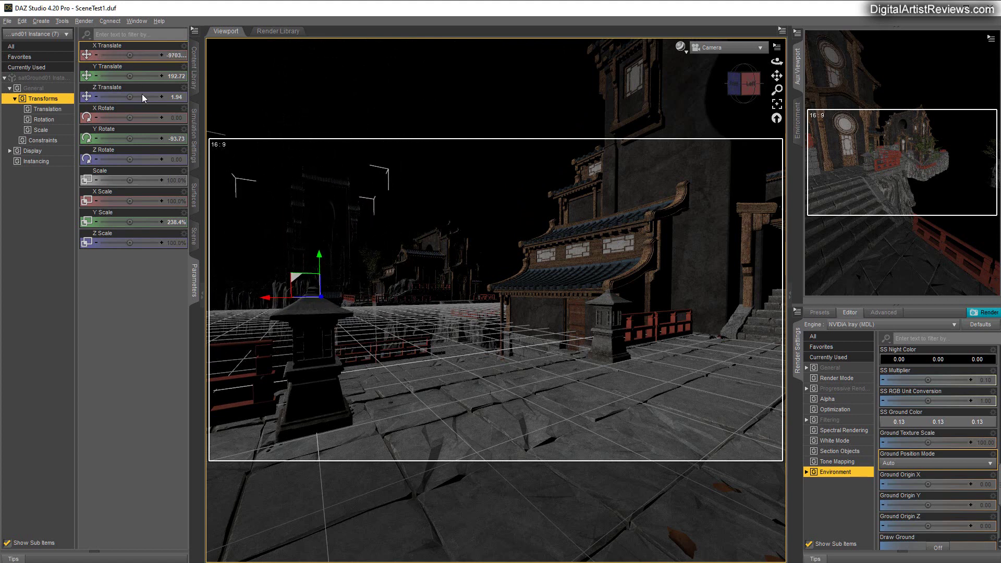
pyautogui.moveTo(130, 97)
pyautogui.mouseDown()
pyautogui.moveTo(114, 97)
pyautogui.moveTo(147, 97)
pyautogui.mouseUp()
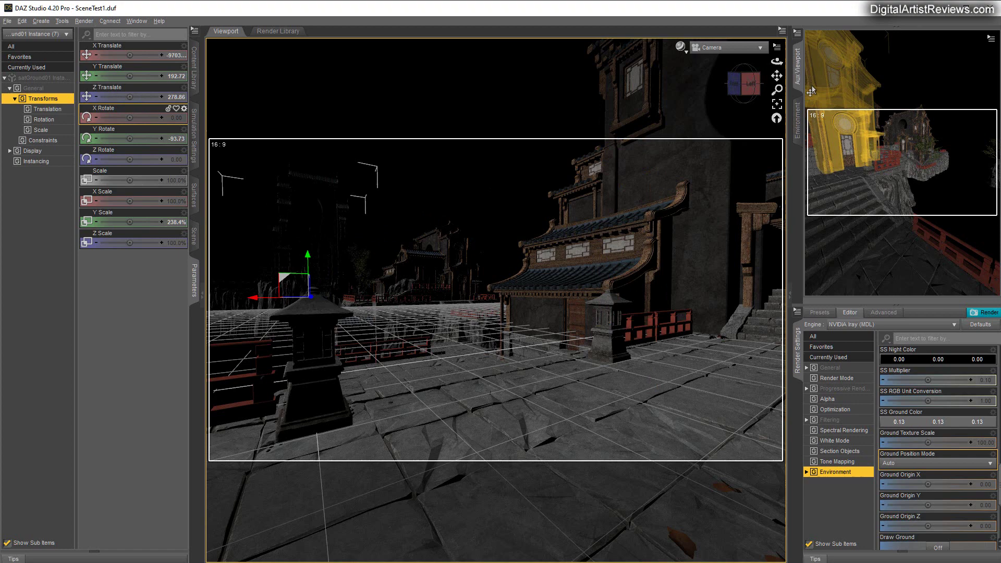
# Turn the Camera to bring the distant temple instances further into frame and preview the shot with NVIDIA Iray shading
pyautogui.moveTo(777, 76); pyautogui.dragTo(824, 69)
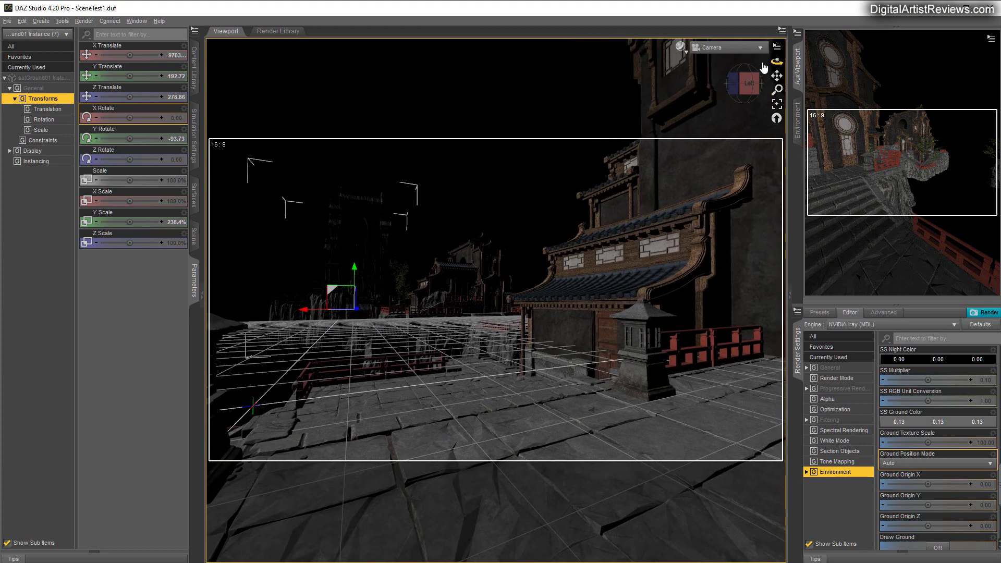
pyautogui.click(686, 53)
pyautogui.click(670, 180)
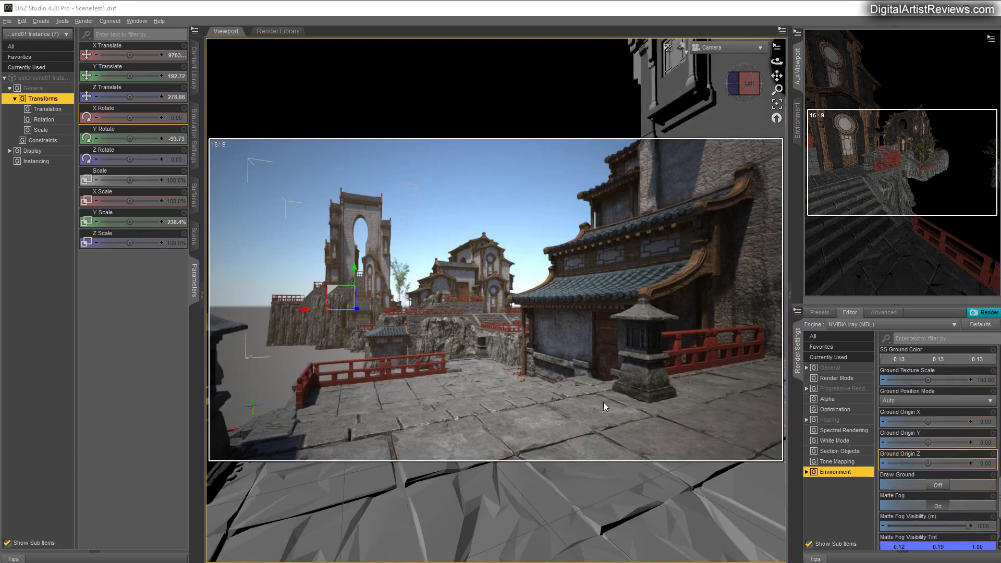
# Create a Plane primitive at World Center with primary axis Y Positive and a size of 100 m
pyautogui.click(42, 21)
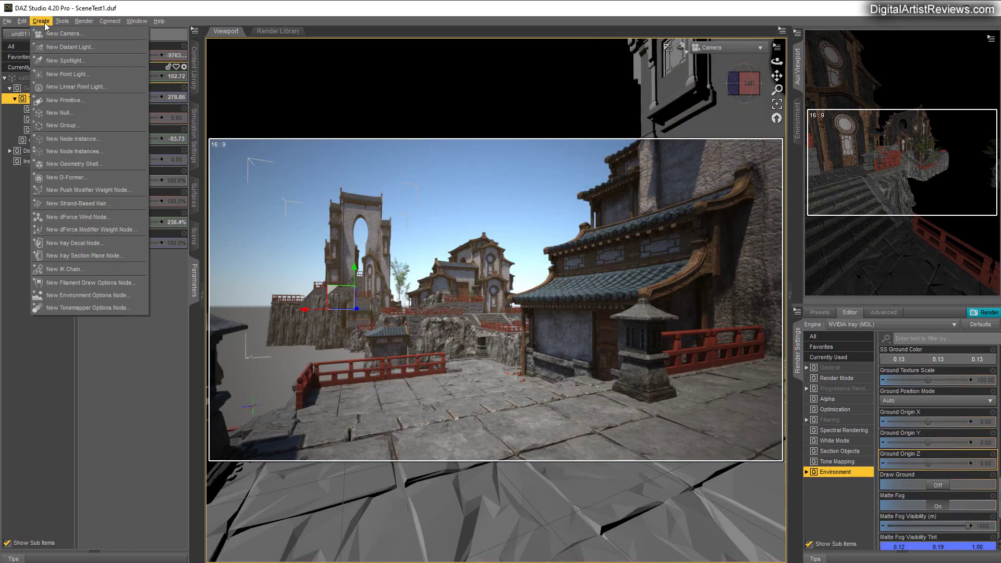
pyautogui.click(52, 97)
pyautogui.click(208, 189)
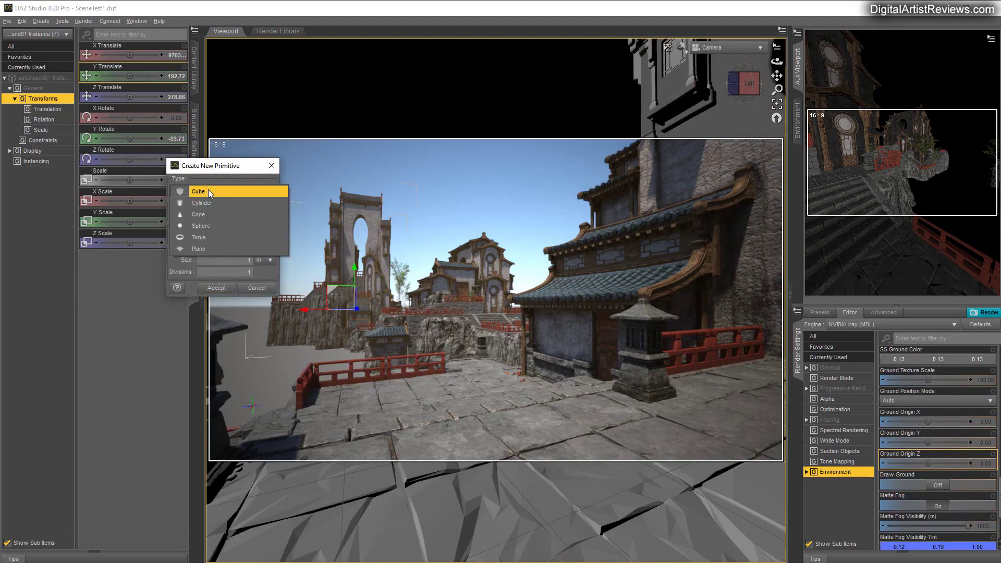
pyautogui.click(207, 246)
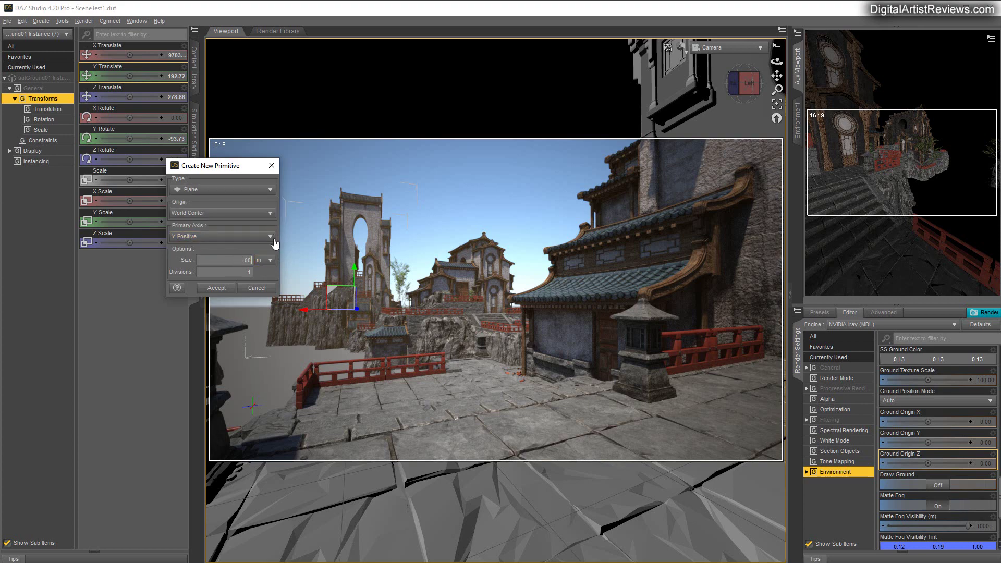
pyautogui.click(216, 288)
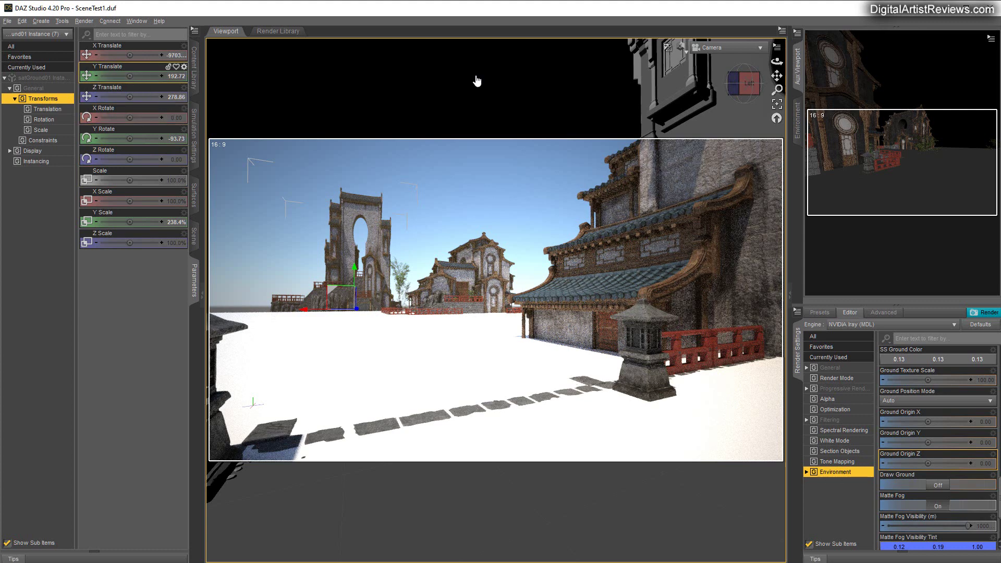
# Switch the viewport to Texture Shaded and lower the Plane below the courtyard to a Y Translate of about -473.75
pyautogui.click(668, 47)
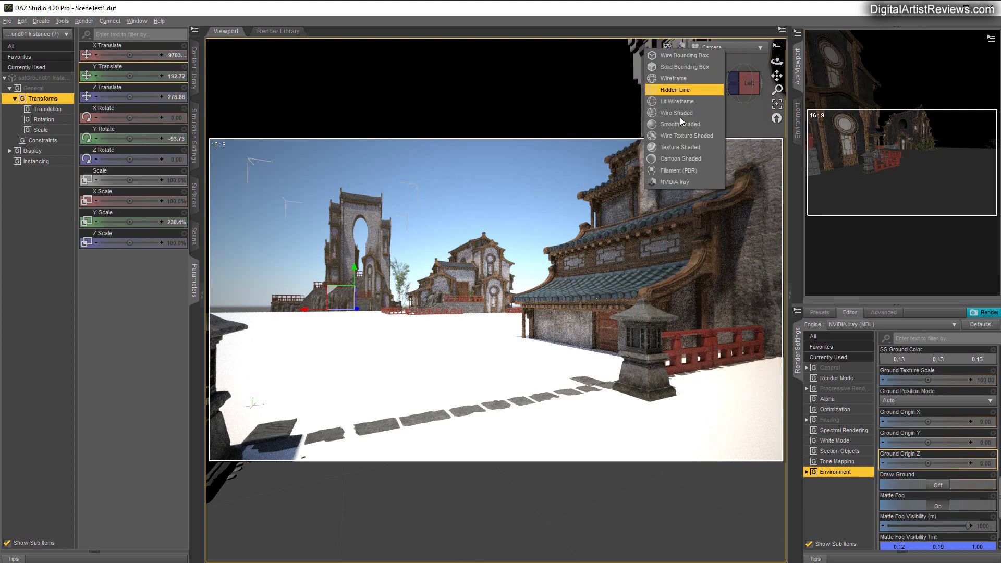
pyautogui.click(667, 147)
pyautogui.moveTo(130, 76)
pyautogui.mouseDown()
pyautogui.moveTo(113, 76)
pyautogui.moveTo(131, 75)
pyautogui.mouseUp()
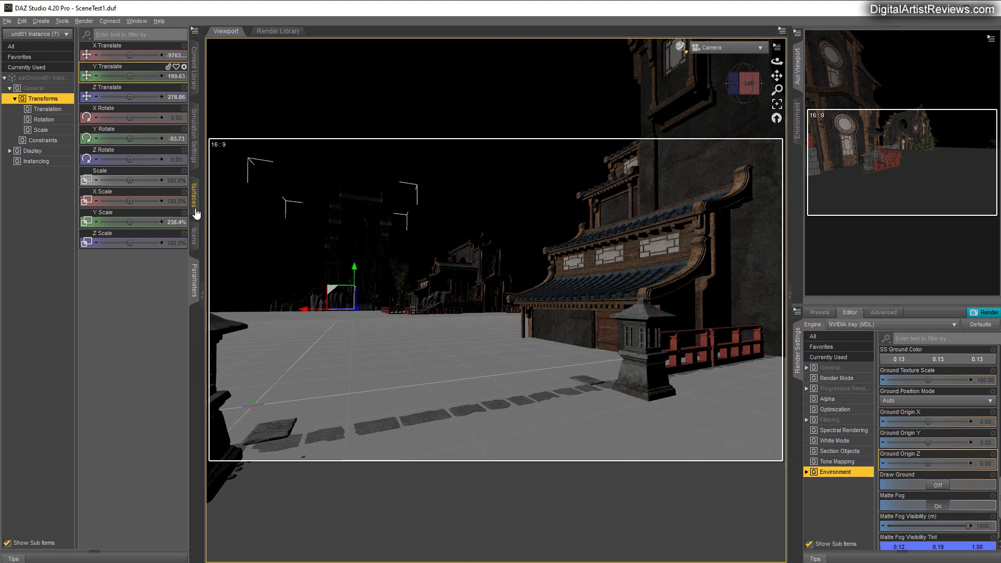
pyautogui.click(191, 240)
pyautogui.click(80, 200)
pyautogui.click(194, 280)
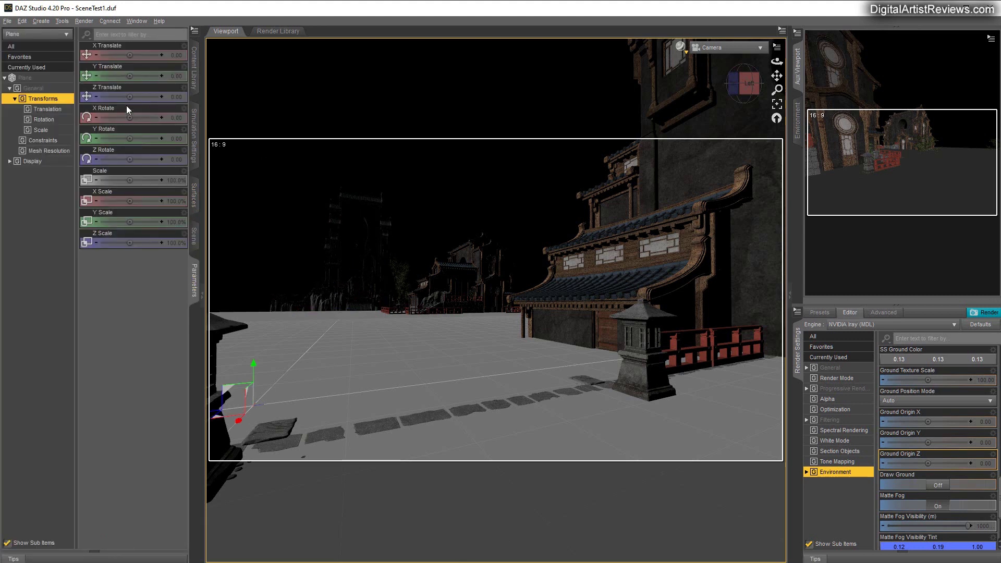
pyautogui.moveTo(130, 76); pyautogui.dragTo(112, 75)
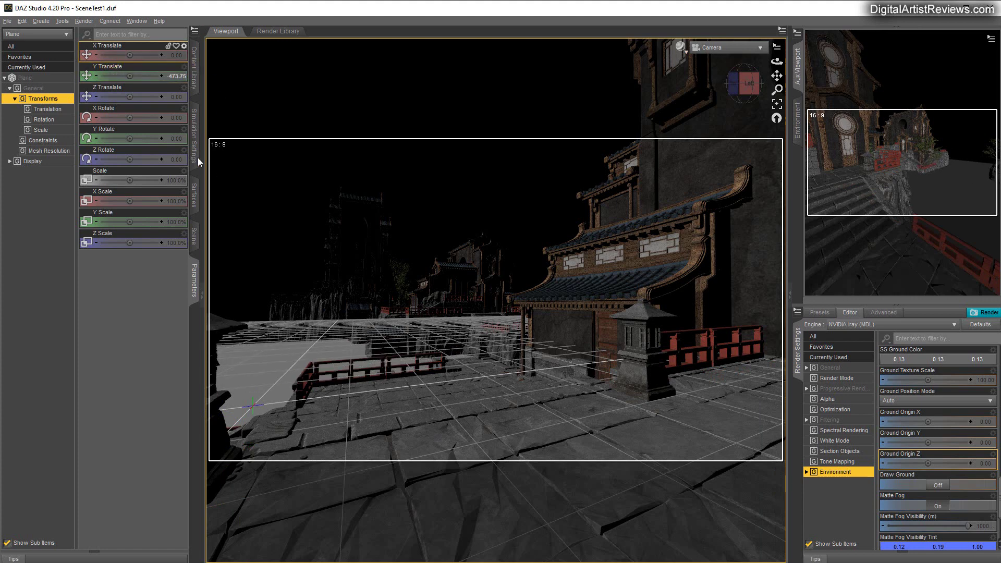
# Preview the scene in NVIDIA Iray and apply the Water shader from the Iray Liquids presets to the Plane
pyautogui.click(687, 54)
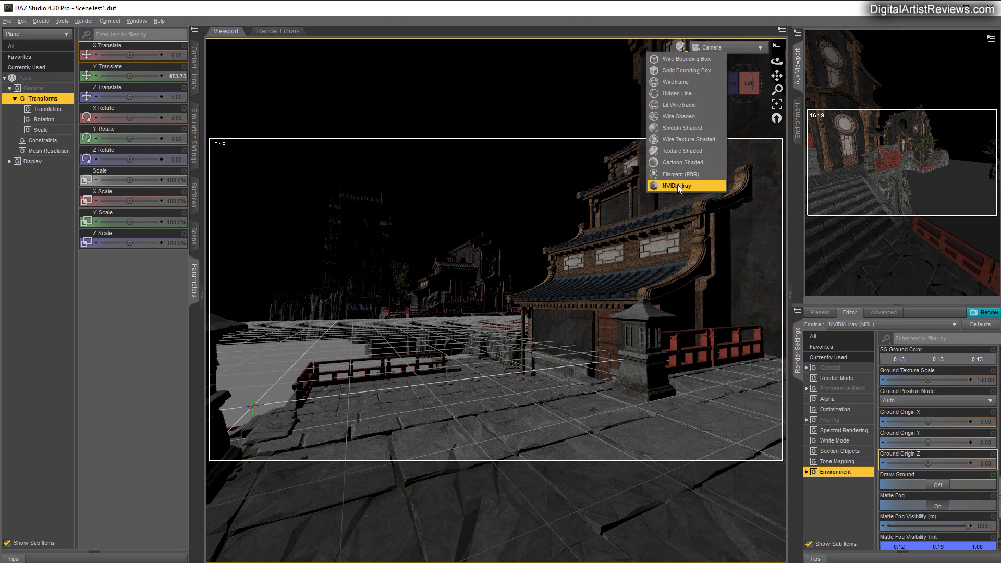
pyautogui.click(677, 185)
pyautogui.click(191, 233)
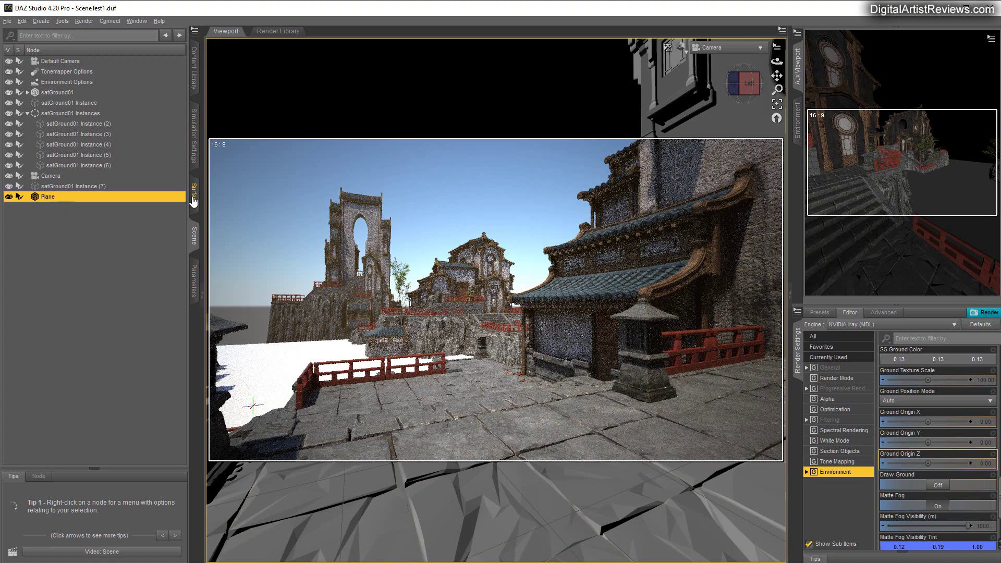
pyautogui.click(194, 196)
pyautogui.click(23, 87)
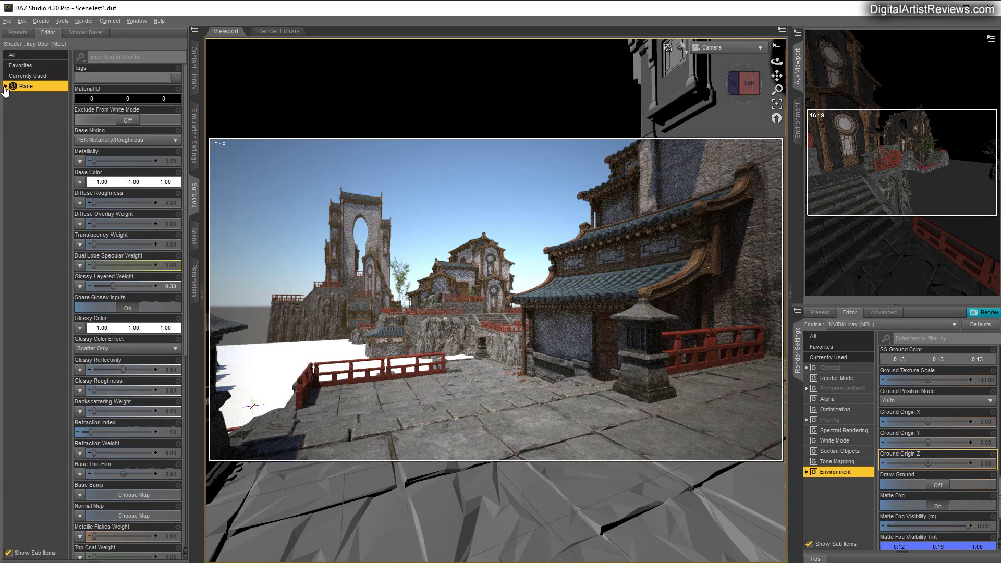
pyautogui.click(17, 33)
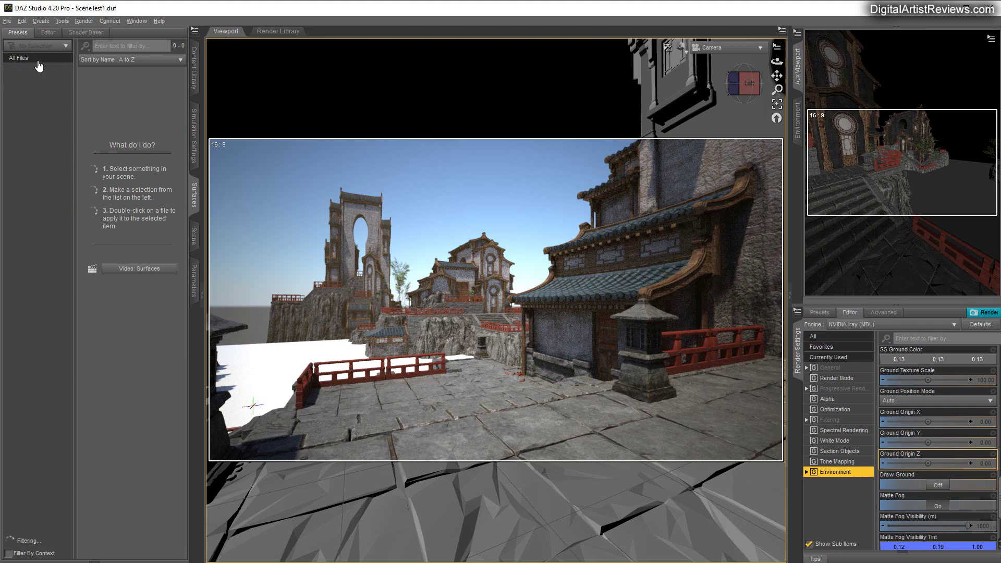
pyautogui.click(19, 110)
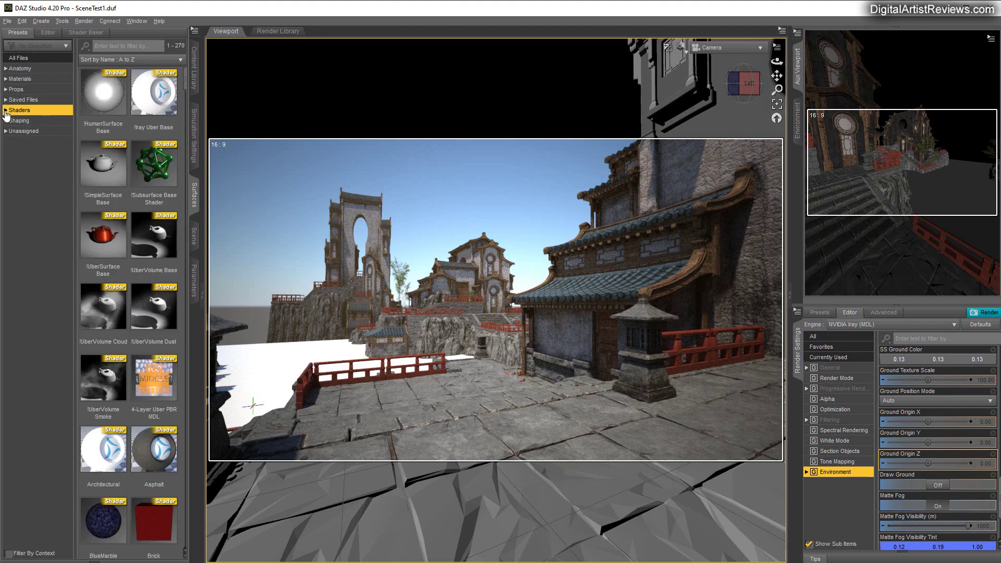
pyautogui.click(5, 110)
pyautogui.click(18, 141)
pyautogui.click(11, 142)
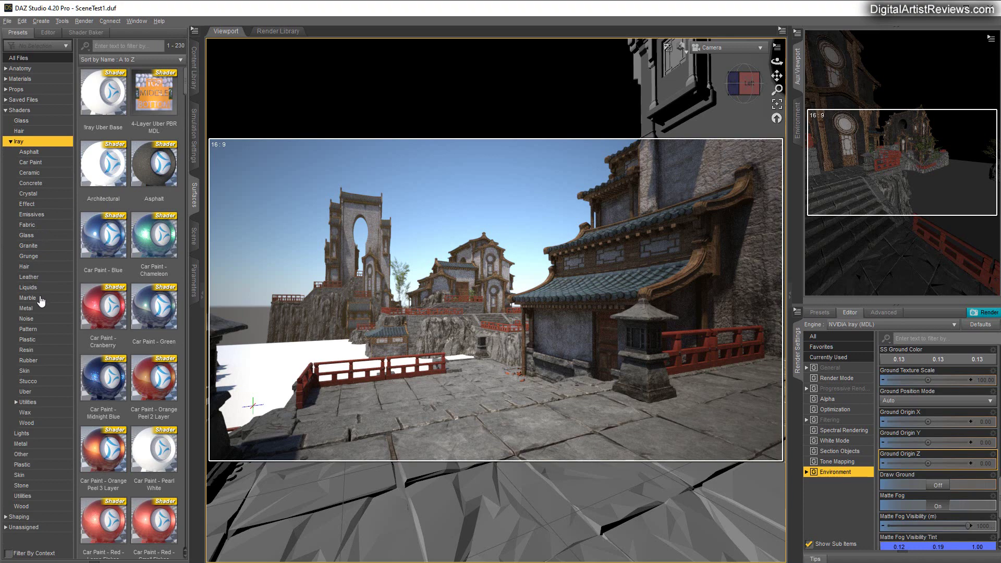
pyautogui.click(28, 287)
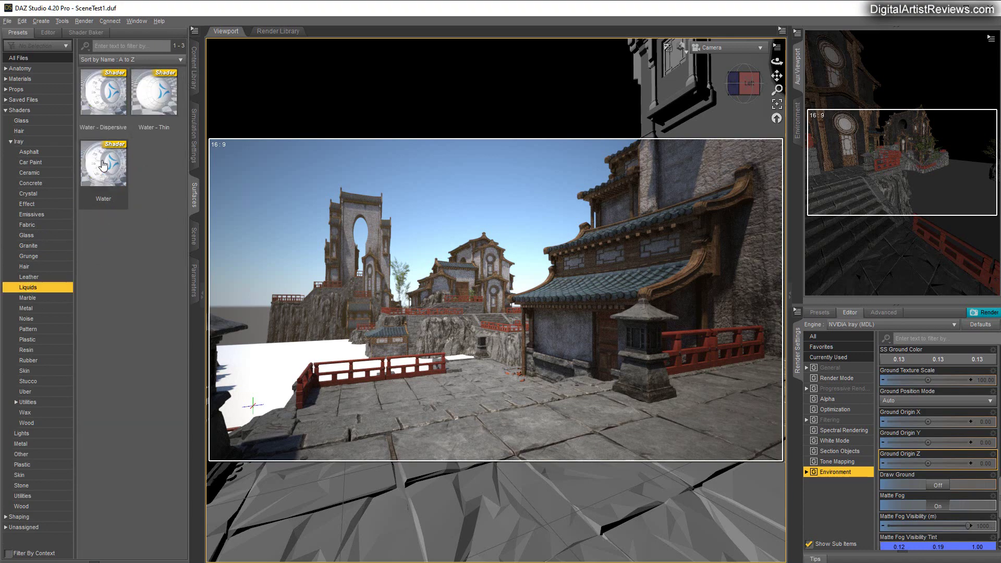
pyautogui.moveTo(104, 166); pyautogui.dragTo(105, 232)
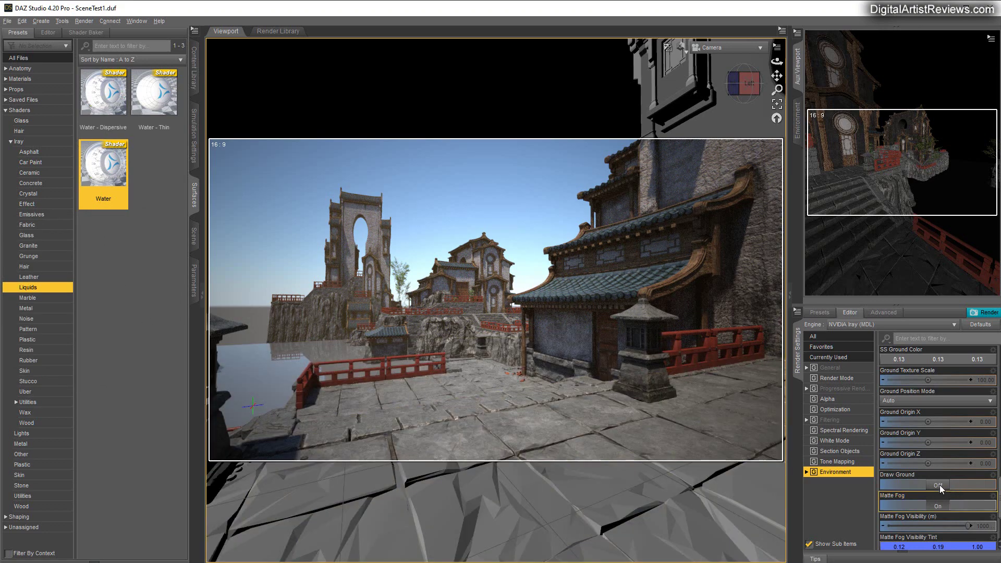
# Turn on Draw Ground in the environment settings and set the Plane's Scale to 10000%
pyautogui.click(938, 486)
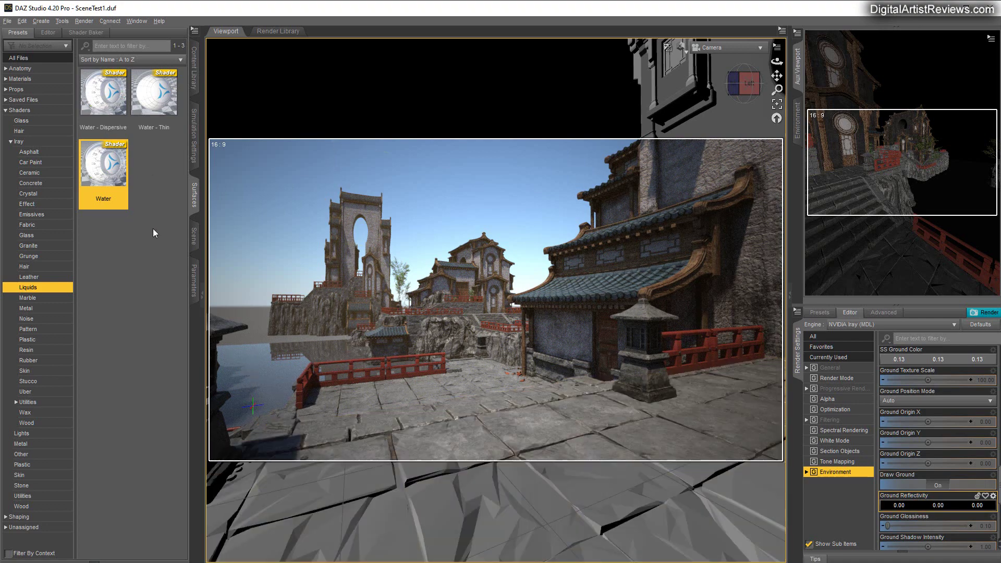
pyautogui.click(195, 238)
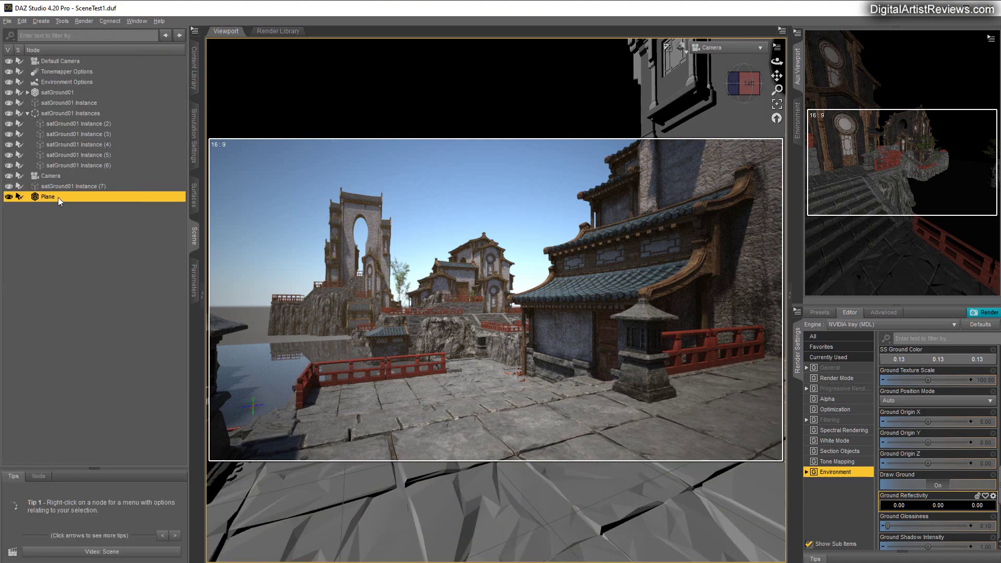
pyautogui.click(194, 281)
pyautogui.click(173, 180)
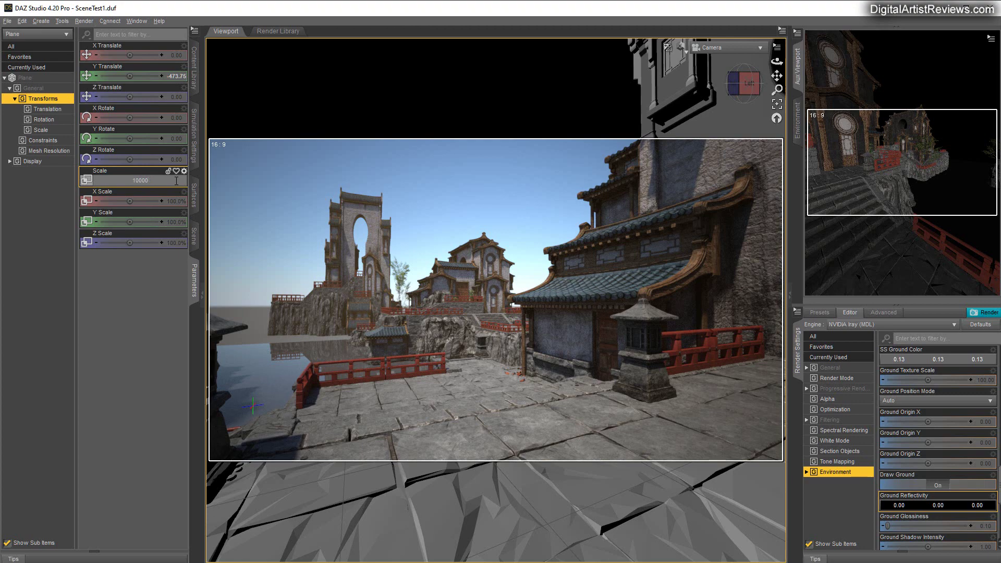
pyautogui.press('Return')
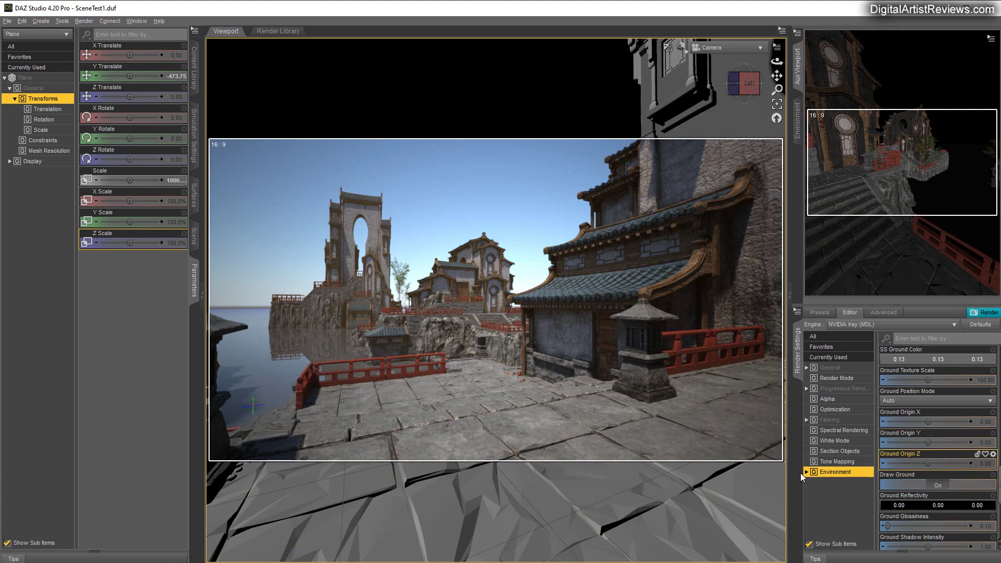
# Set SS Horizon Blur to 2.00 in the environment render settings
pyautogui.scroll(2, 938, 466)
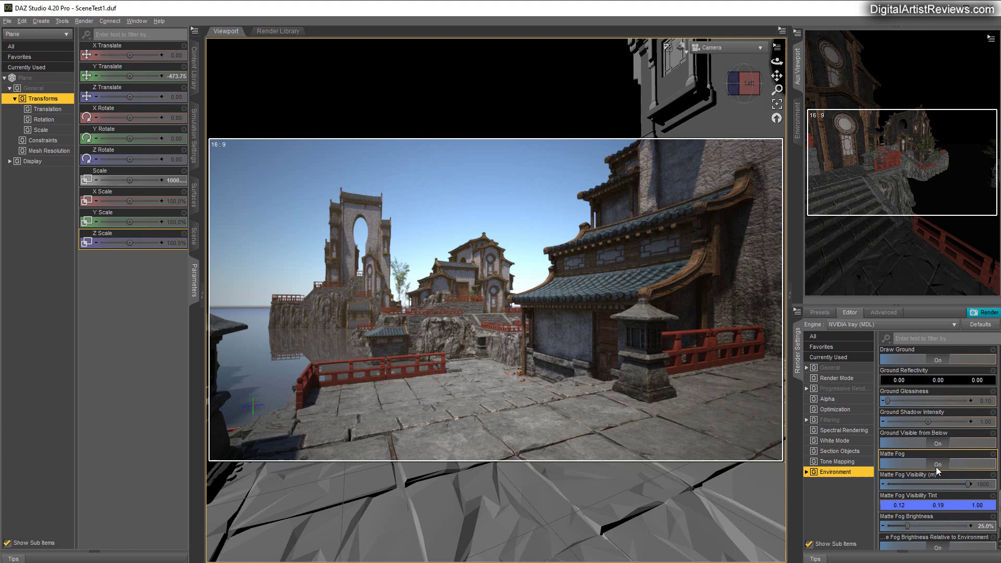
pyautogui.scroll(-8, 921, 462)
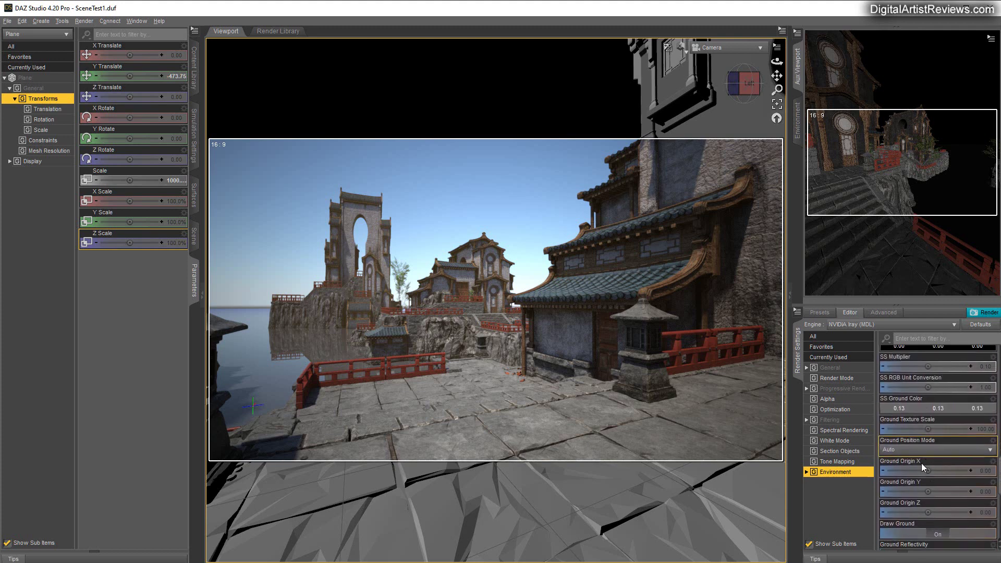
pyautogui.scroll(10, 921, 462)
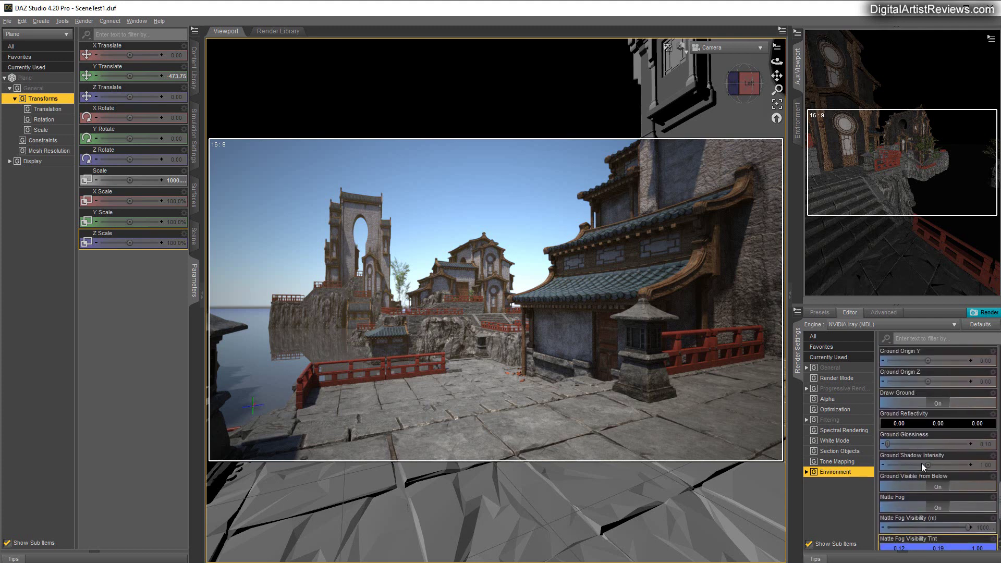
pyautogui.scroll(4, 921, 463)
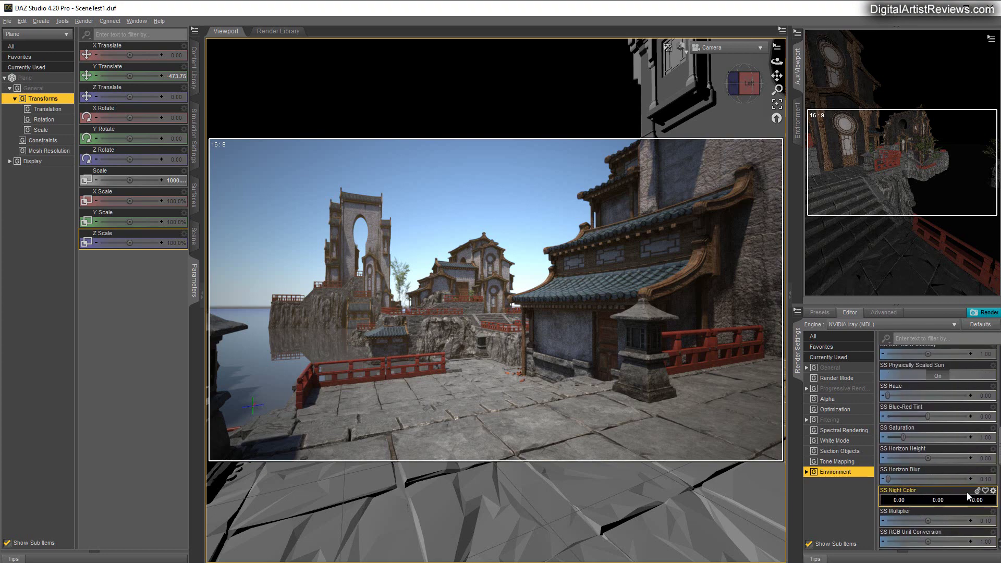
pyautogui.click(979, 479)
pyautogui.write('2')
pyautogui.press('Return')
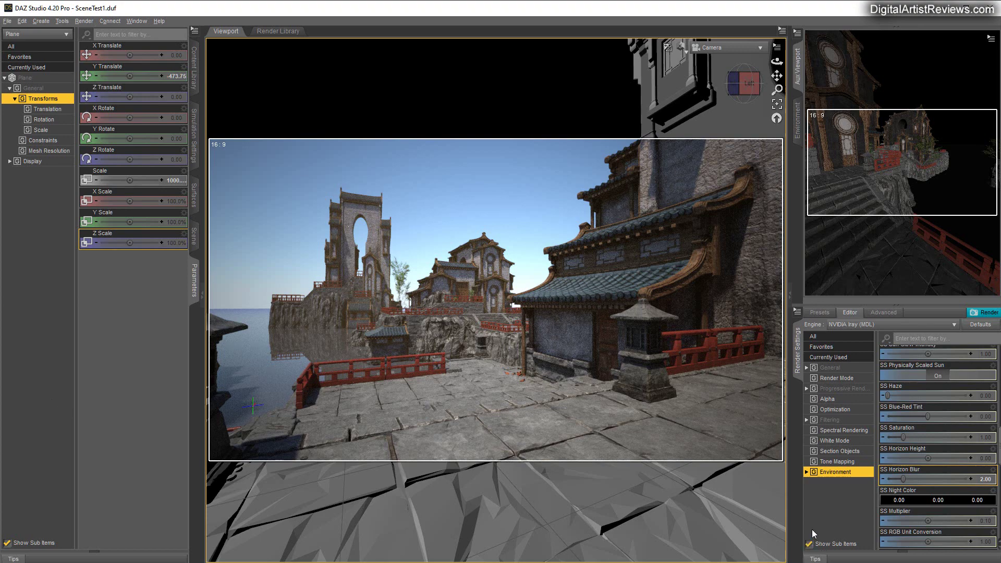
# Raise the Matte Fog Brightness to near the upper end of its range
pyautogui.scroll(-2, 889, 458)
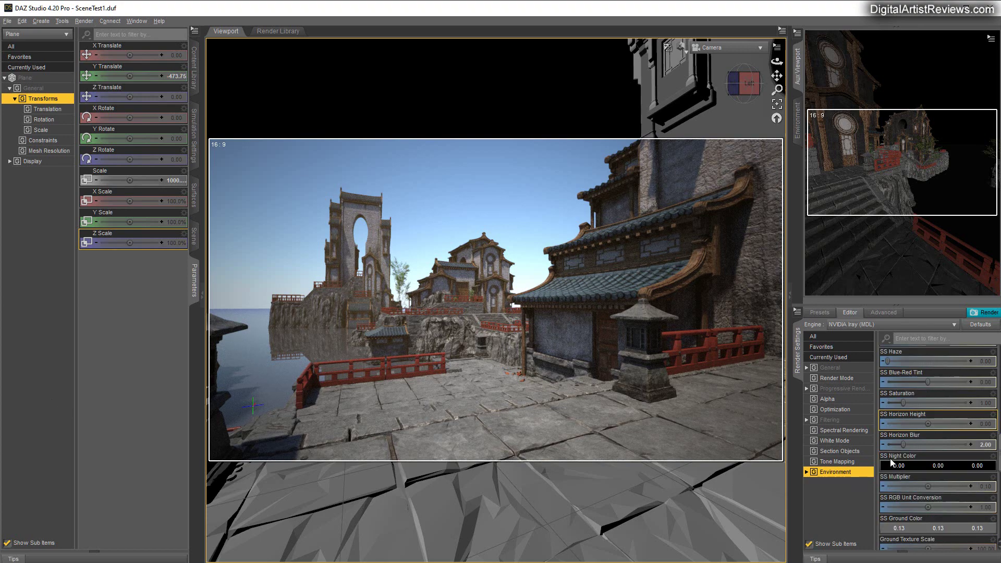
pyautogui.scroll(-10, 922, 460)
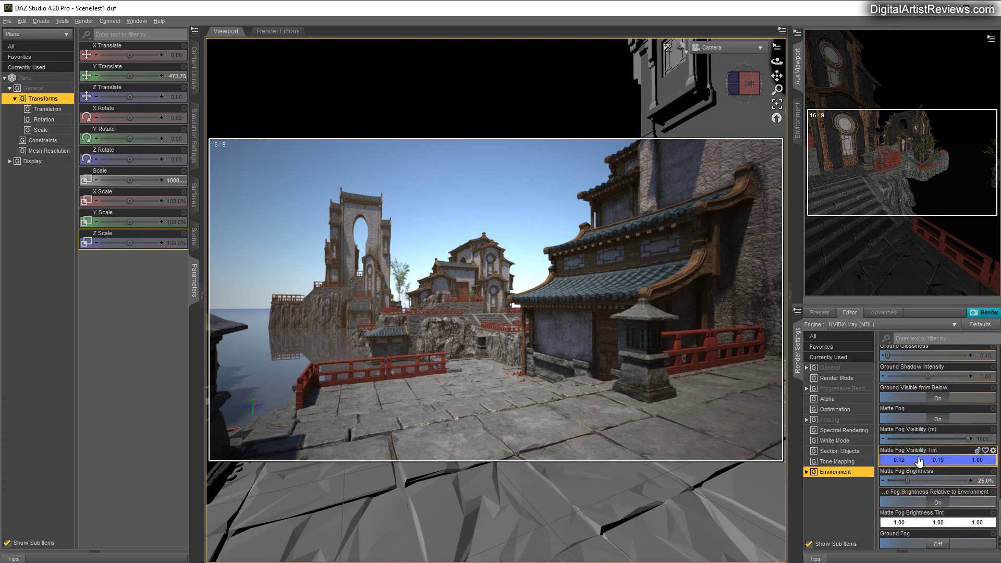
pyautogui.moveTo(906, 481); pyautogui.dragTo(962, 481)
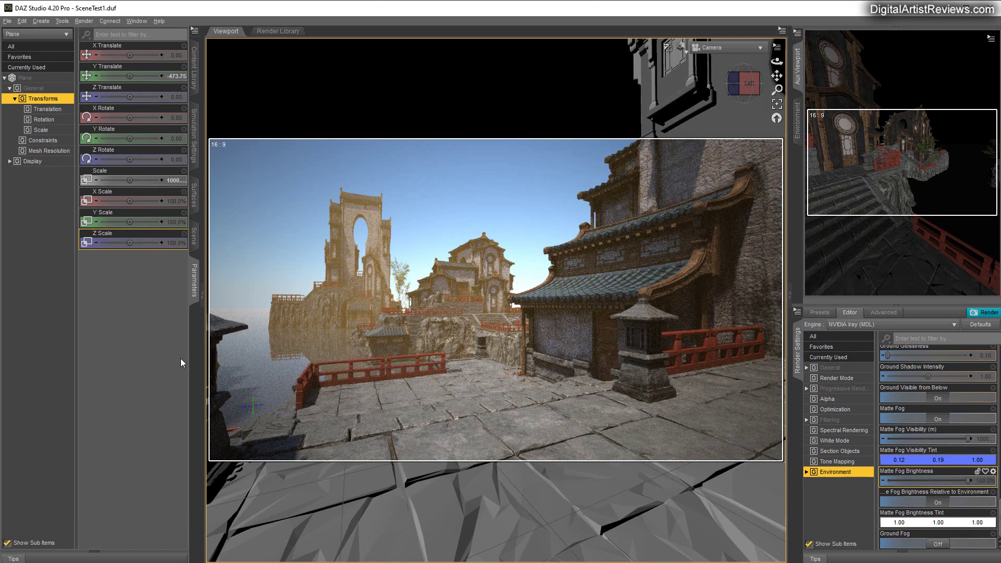
# Set the Matte Fog Visibility Tint to light orange with values 1.00, 0.54, 0.14
pyautogui.click(923, 460)
pyautogui.click(598, 252)
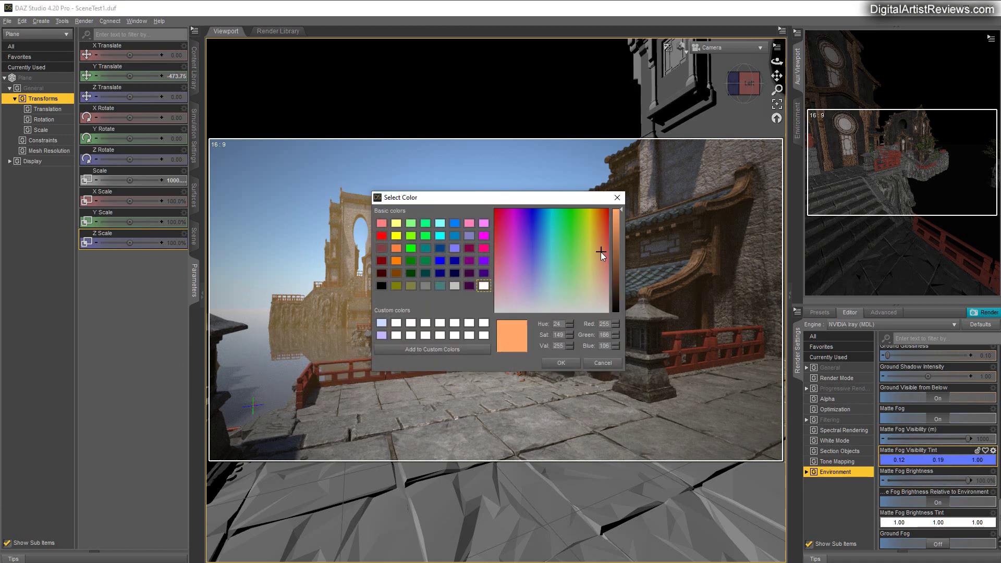
pyautogui.click(561, 363)
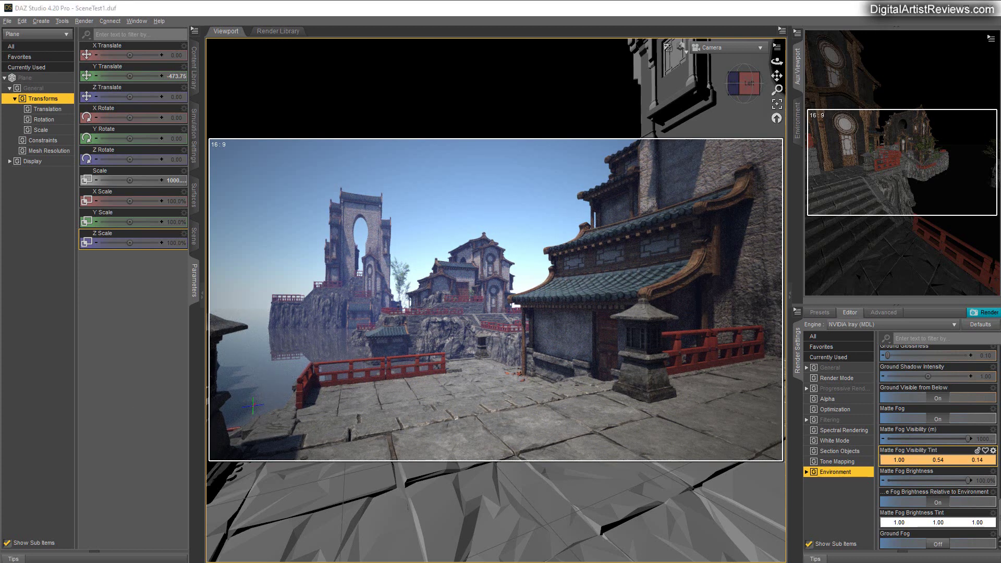
# Set the Matte Fog Visibility distance to 4000 m in the environment render settings
pyautogui.doubleClick(983, 442)
pyautogui.press('Return')
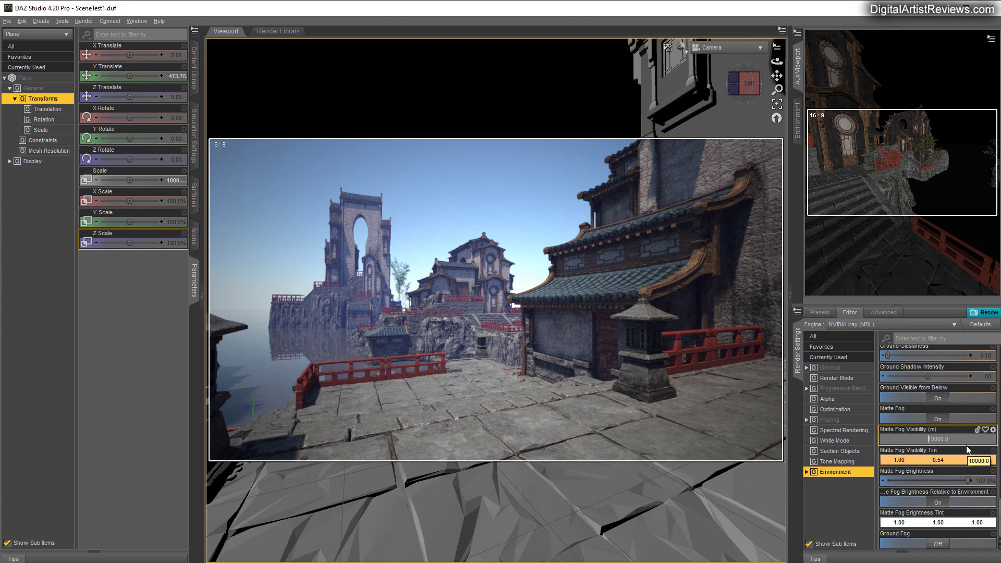
pyautogui.hotkey('shift', 'Right')
pyautogui.hotkey('shift', 'Right')
pyautogui.write('4')
pyautogui.press('Return')
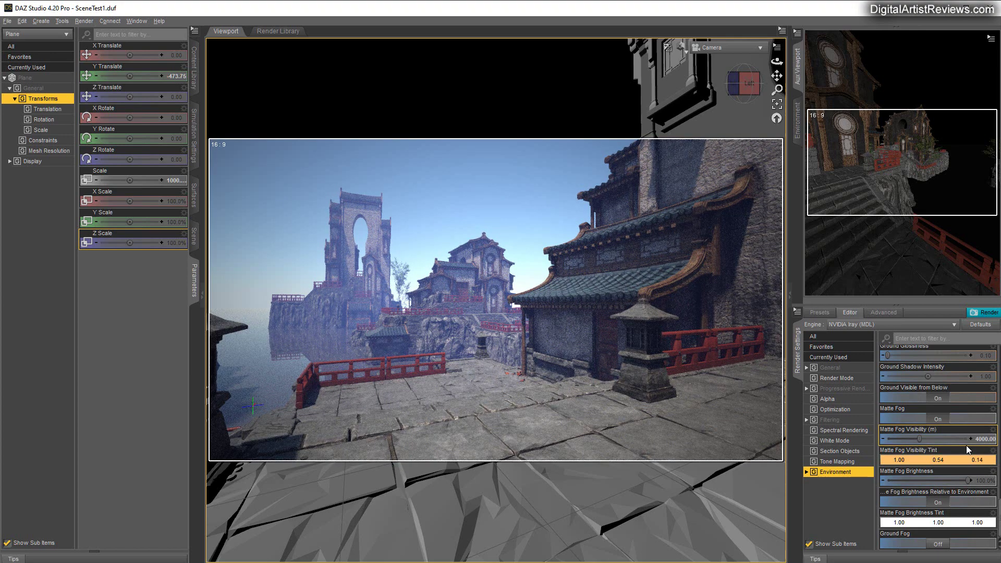
# Change the Matte Fog Visibility Tint to a deeper orange with values 1.00, 0.43, 0.13
pyautogui.click(925, 460)
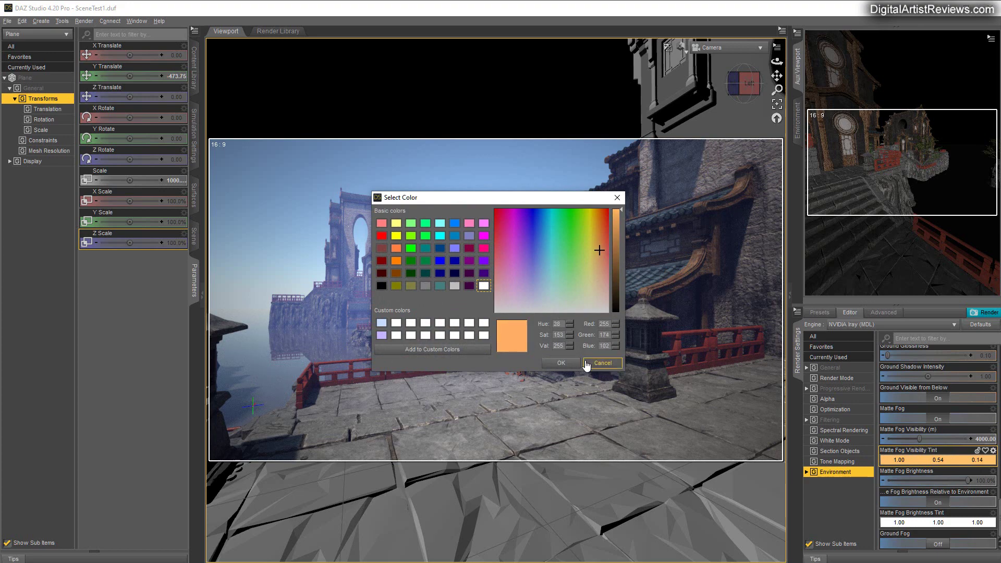
pyautogui.click(561, 362)
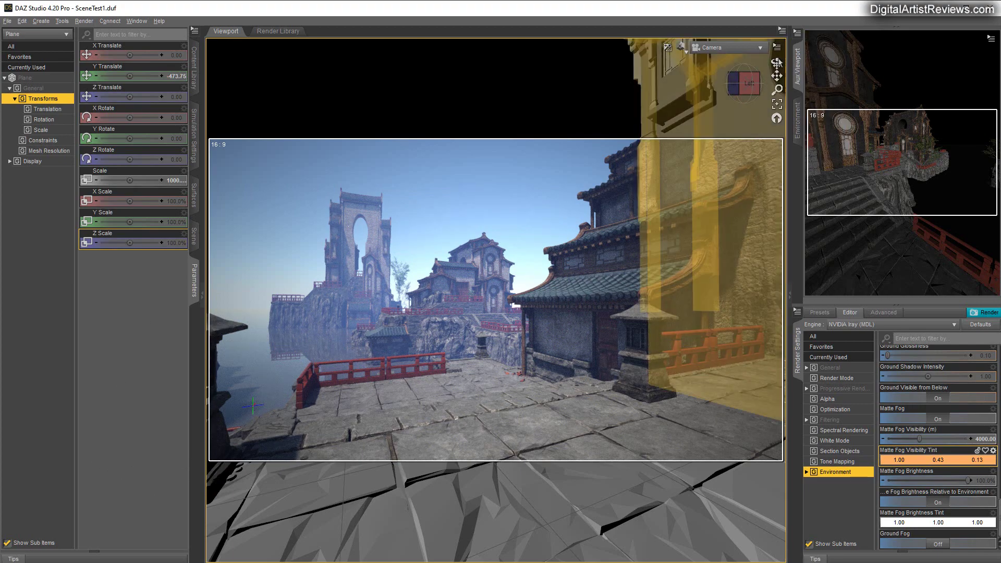
pyautogui.moveTo(776, 63); pyautogui.dragTo(732, 66)
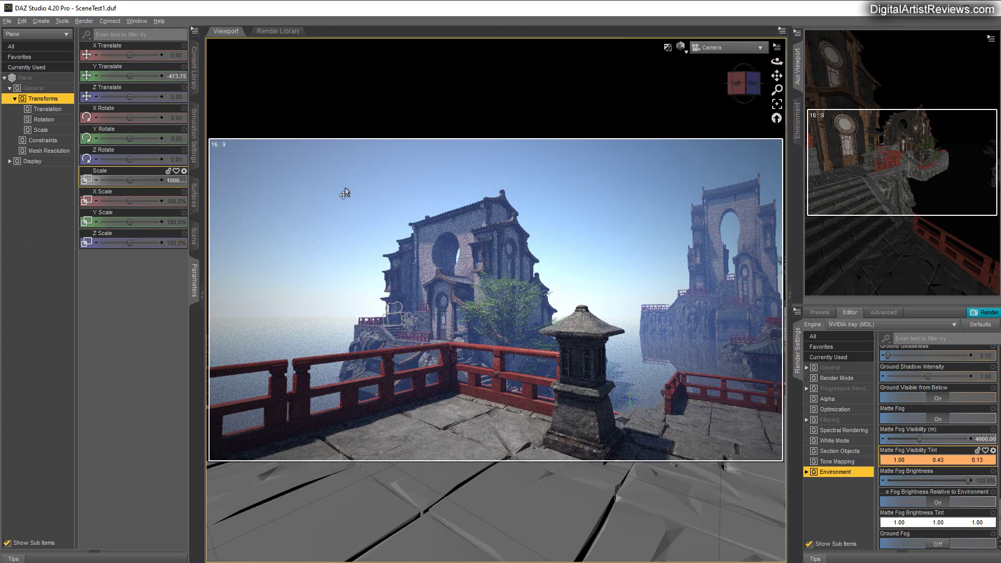
pyautogui.moveTo(776, 61); pyautogui.dragTo(811, 60)
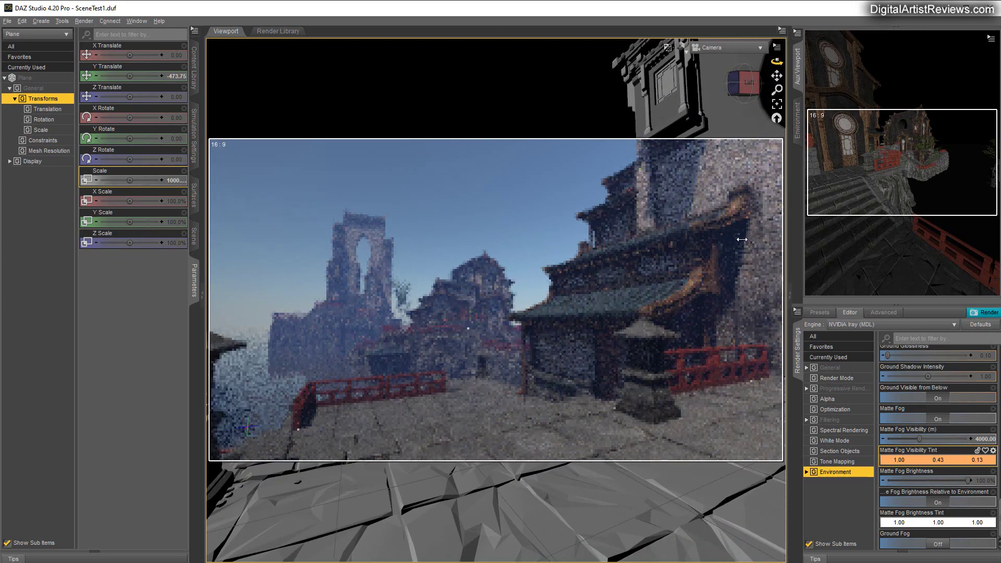
# Set the Vignetting to 0 and the Exposure Value to 13 in the tone mapping render settings
pyautogui.click(837, 462)
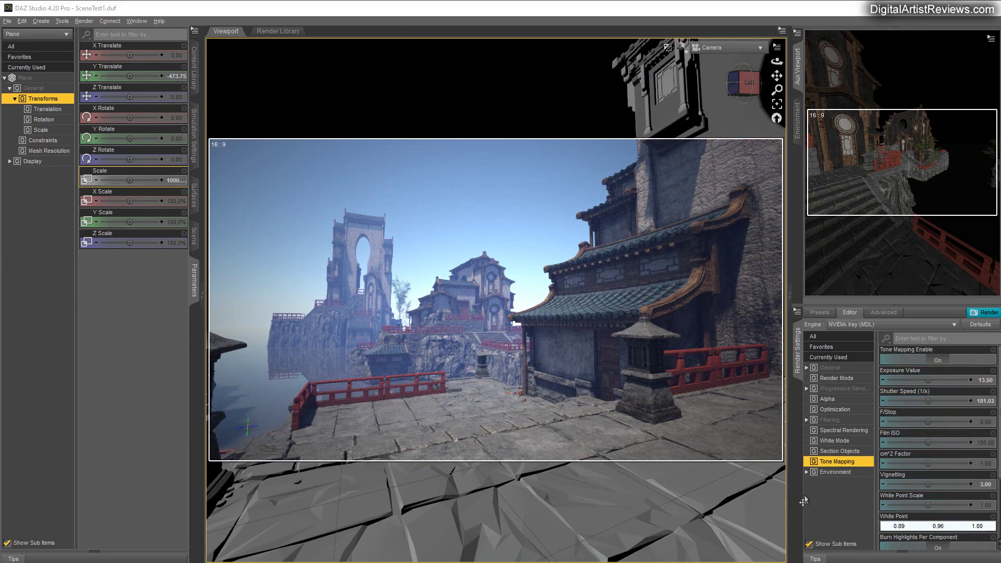
pyautogui.click(985, 485)
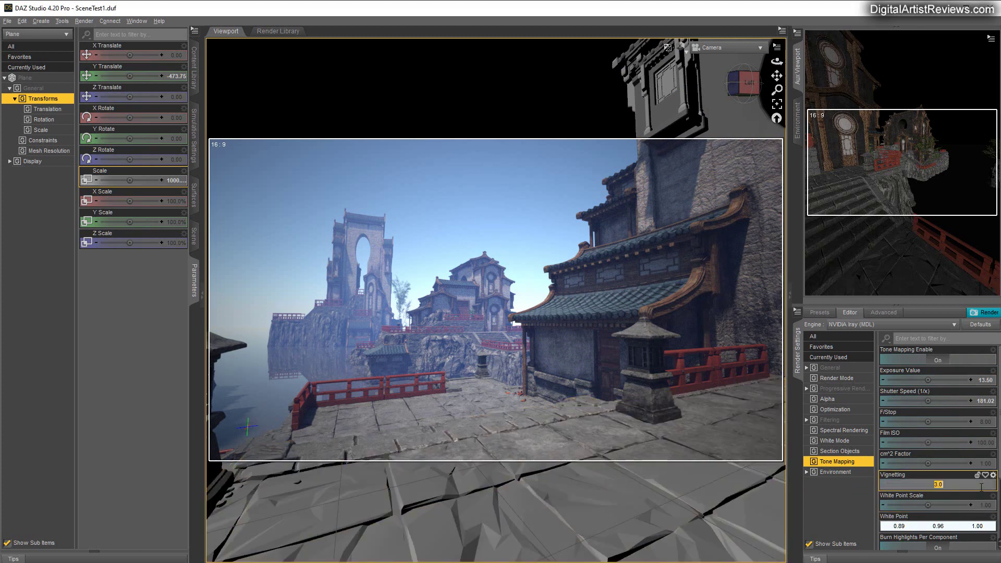
pyautogui.write('0')
pyautogui.press('Return')
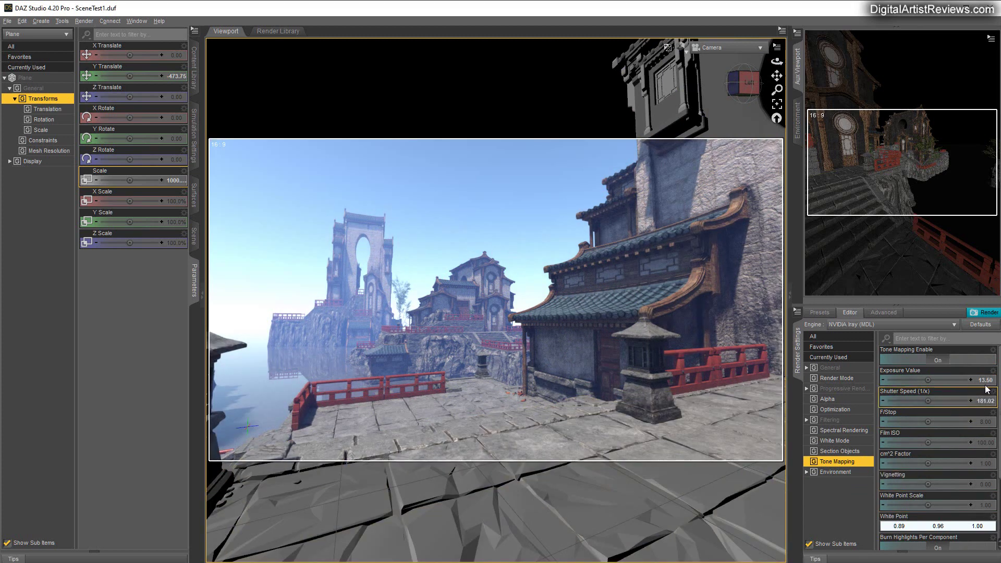
pyautogui.click(985, 380)
pyautogui.write('13')
pyautogui.press('Return')
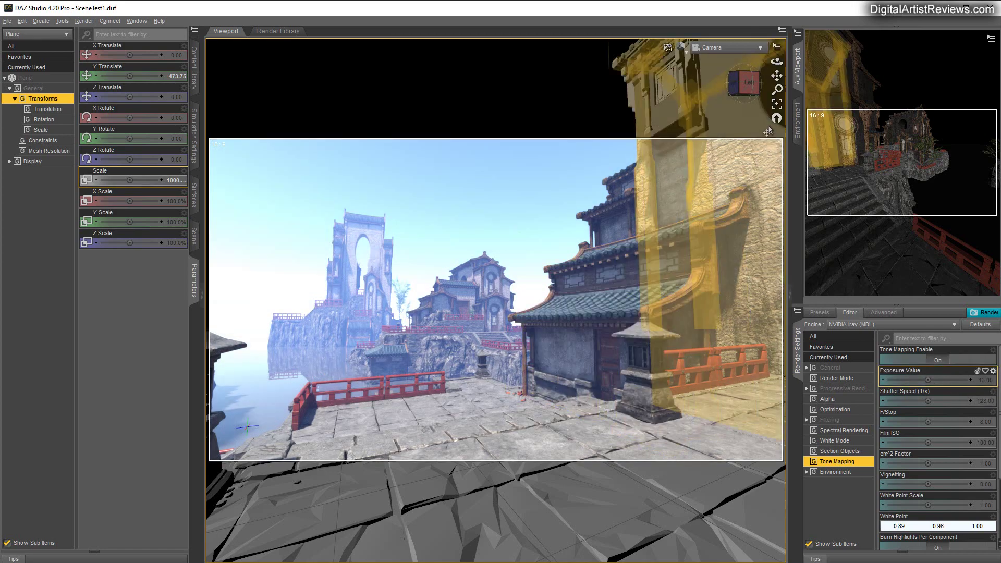
# Set the Environment Intensity to 0.70 in the environment render settings
pyautogui.moveTo(776, 61); pyautogui.dragTo(776, 108)
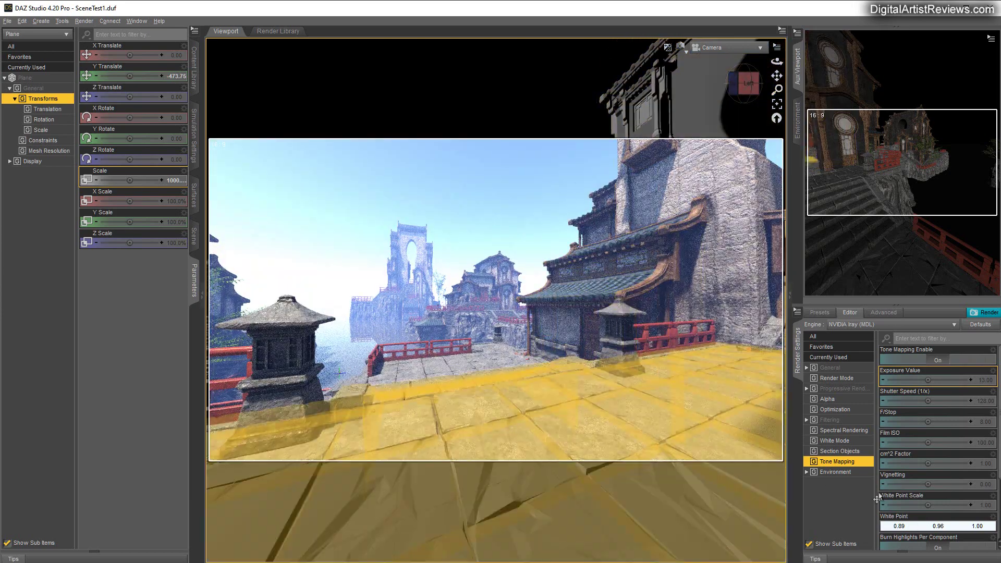
pyautogui.click(841, 473)
pyautogui.click(983, 423)
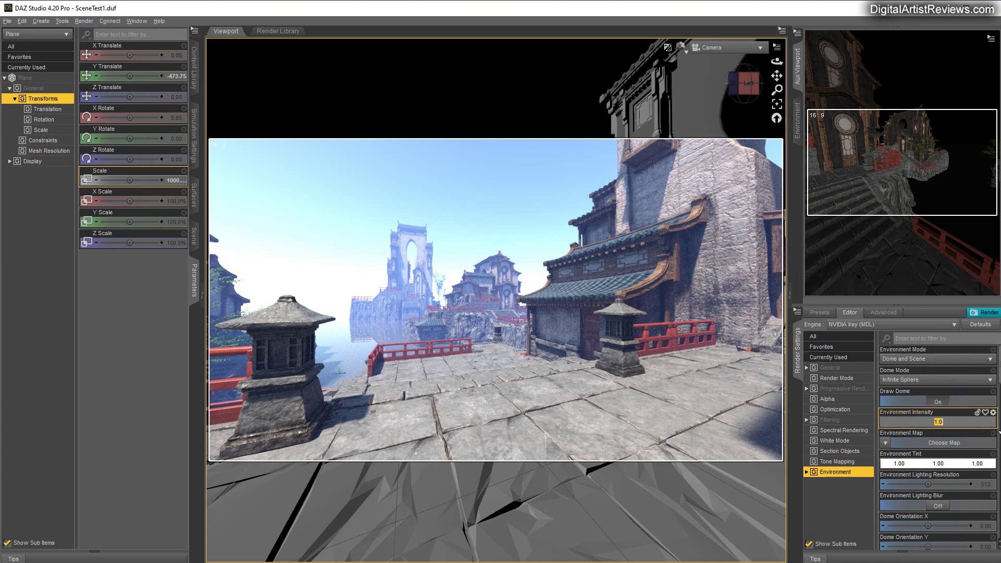
pyautogui.write('0.7')
pyautogui.press('Return')
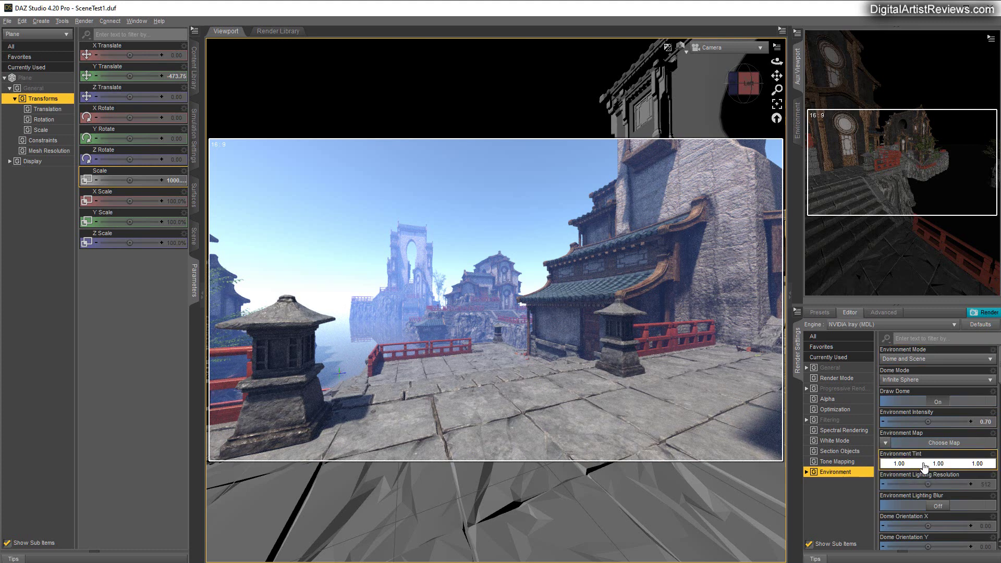
# Set the environment's Dome Rotation to 280.52
pyautogui.scroll(-3, 925, 470)
pyautogui.scroll(-1, 926, 469)
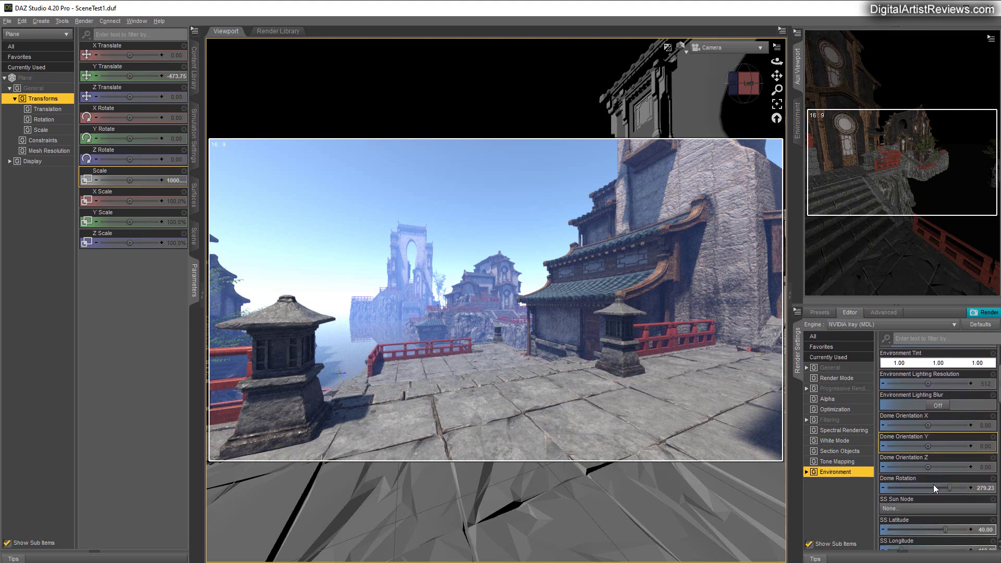
pyautogui.moveTo(946, 475)
pyautogui.mouseDown()
pyautogui.moveTo(926, 475)
pyautogui.moveTo(950, 477)
pyautogui.mouseUp()
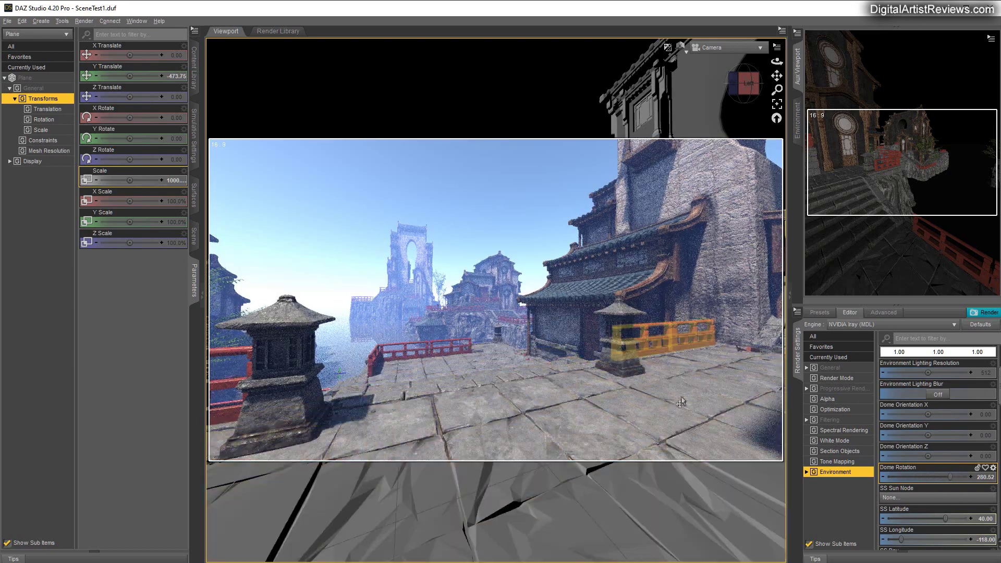
# Set the sun-sky SS Time to 18:00:00 in the environment render settings
pyautogui.scroll(-6, 925, 464)
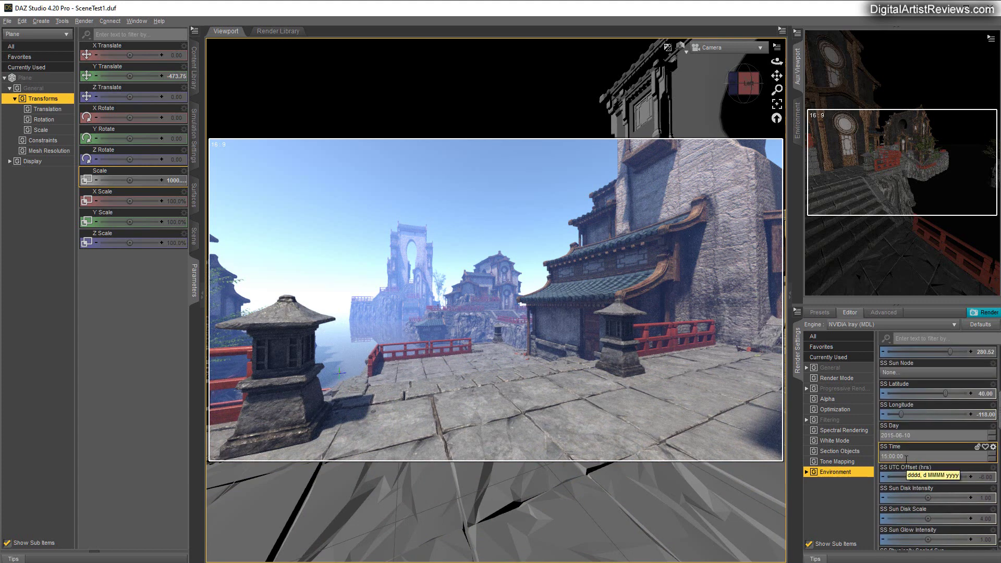
pyautogui.write('18')
pyautogui.press('Return')
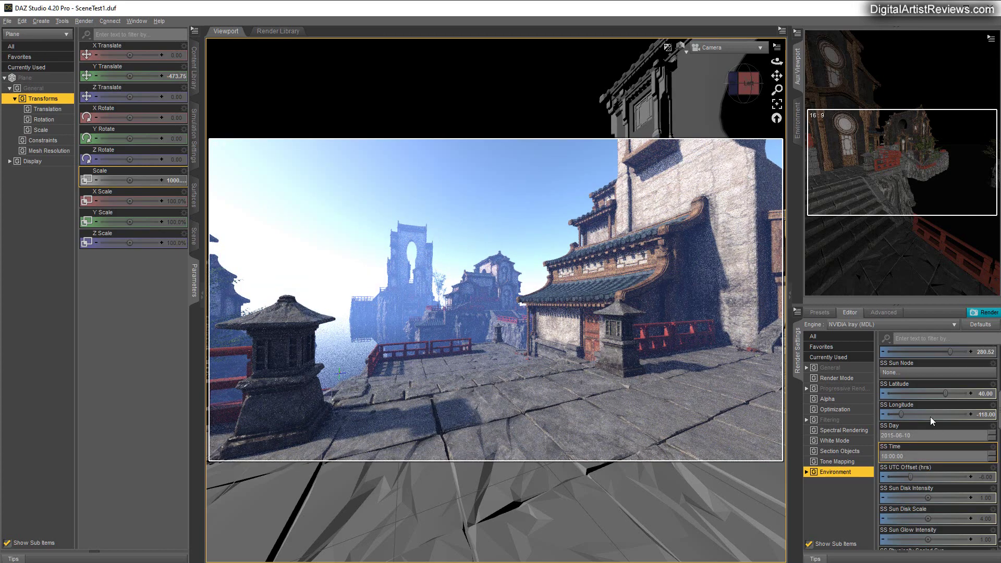
# Set the Dome Rotation to 60.78 and reframe the camera on the terrace lantern with the distant temples behind it
pyautogui.scroll(3, 928, 412)
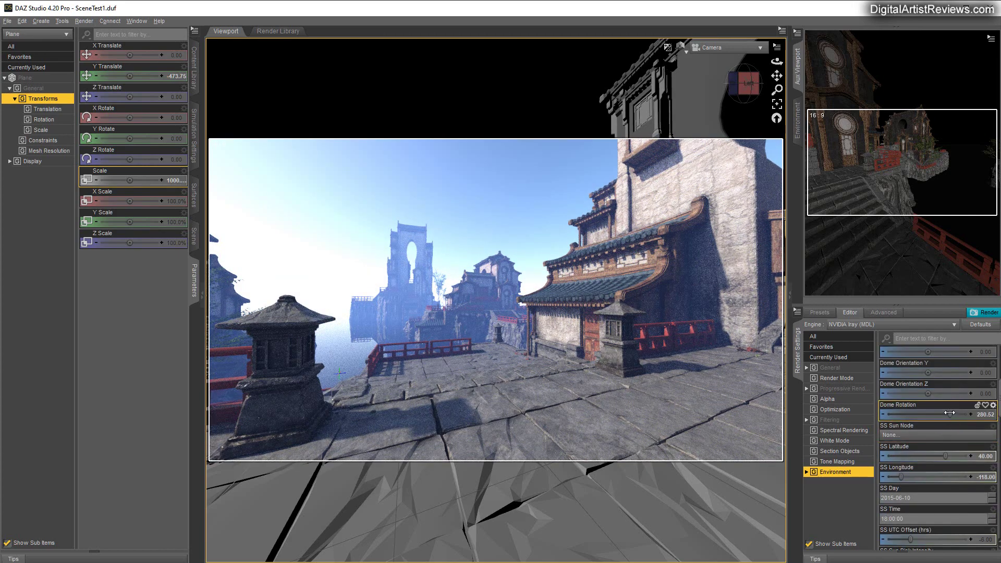
pyautogui.moveTo(949, 413); pyautogui.dragTo(901, 410)
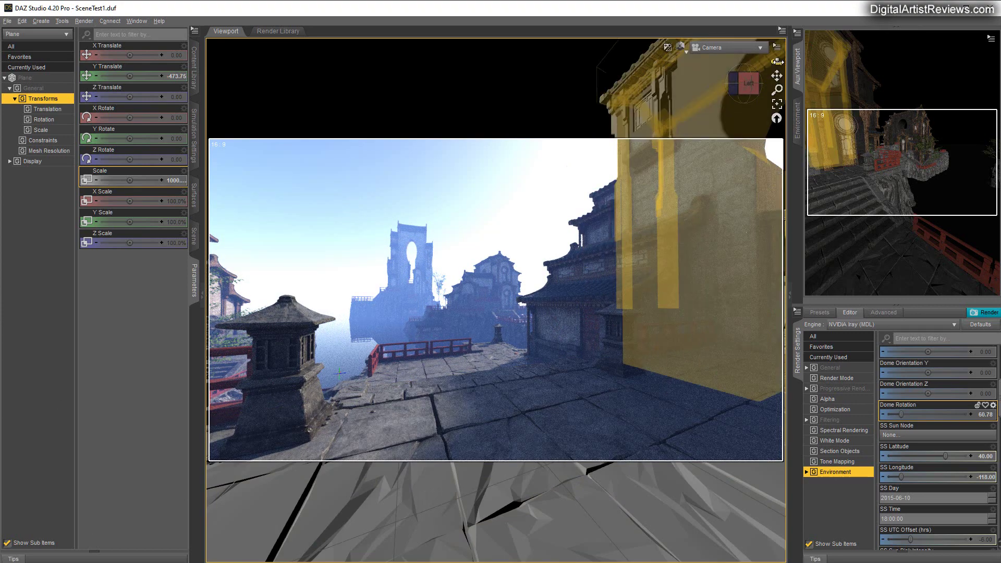
pyautogui.moveTo(777, 62); pyautogui.dragTo(807, 65)
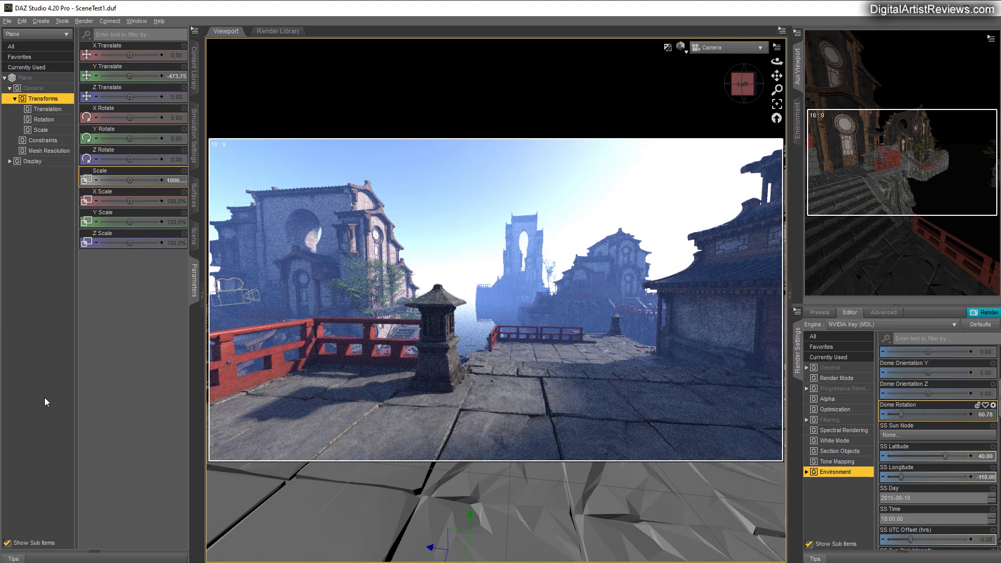
pyautogui.scroll(-2, 667, 527)
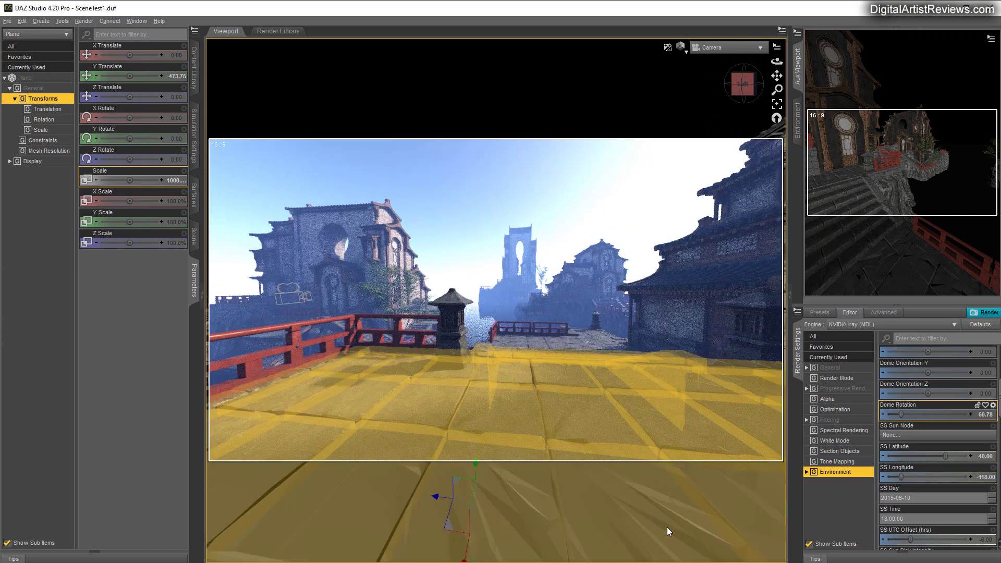